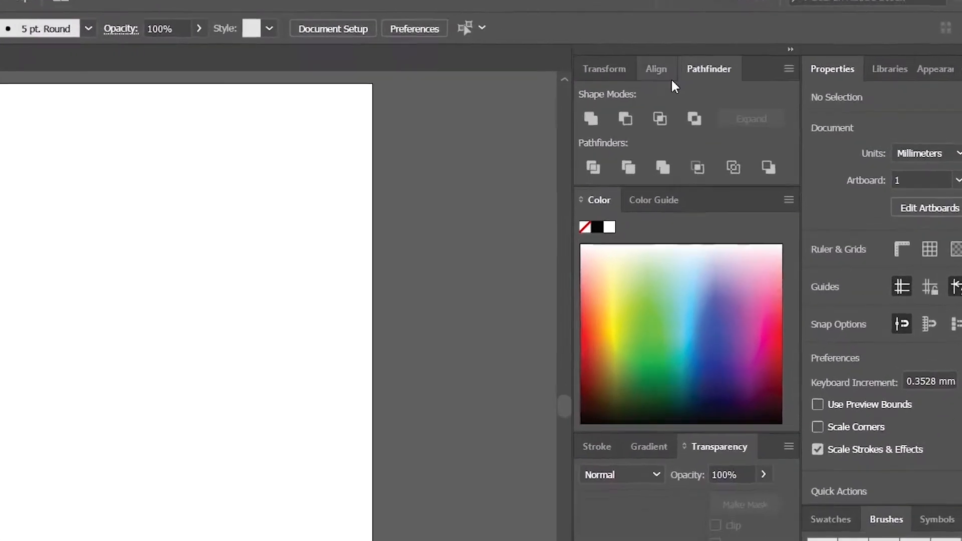
Step: Bring up the Align panel and check that it is enabled among the program's panels
click(707, 57)
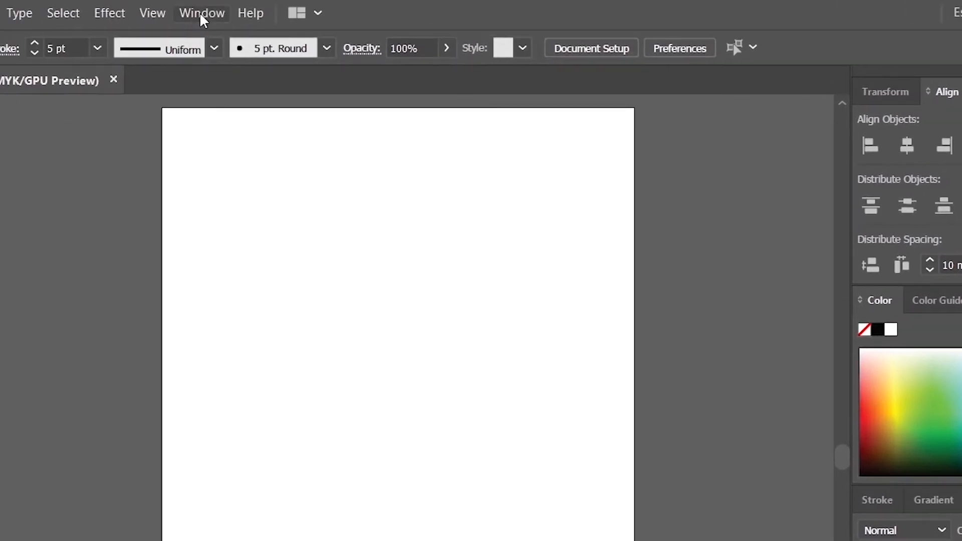
click(201, 15)
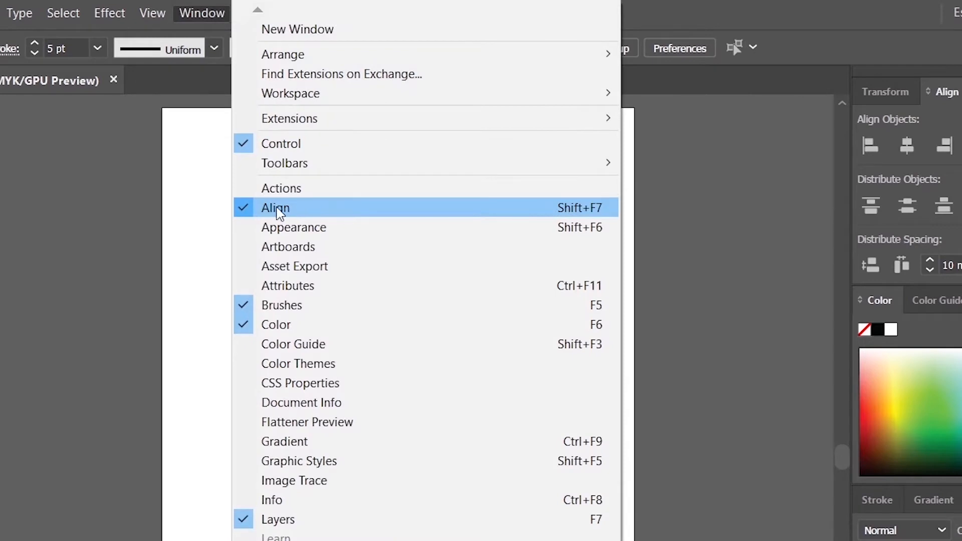
click(197, 294)
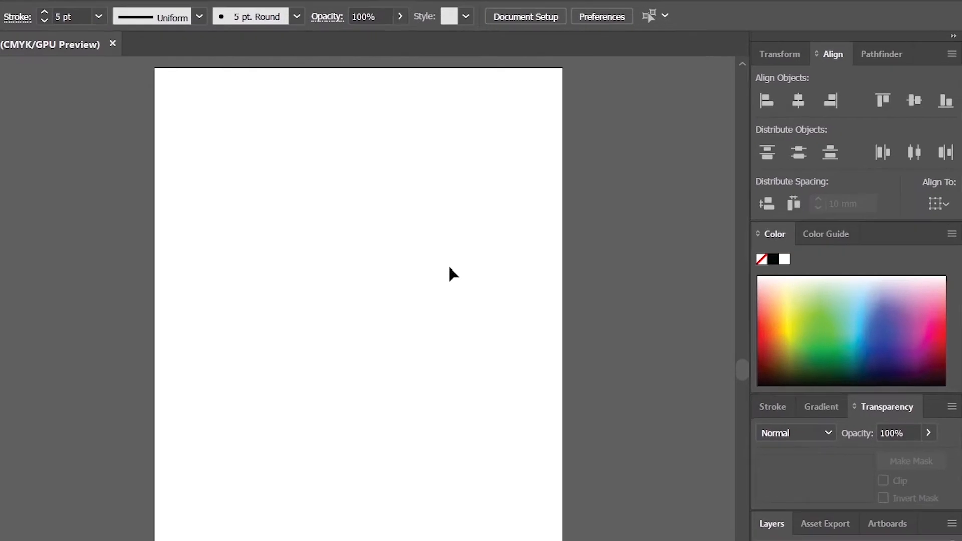
Step: Draw a blue rectangle about 119 by 116 mm in the middle of the artboard with the Rectangle tool and deselect it
click(32, 162)
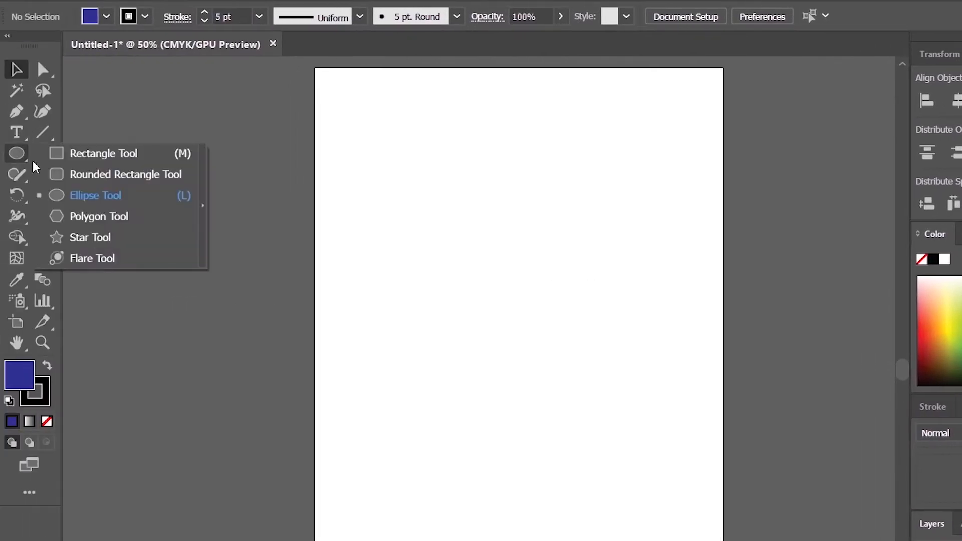
click(70, 155)
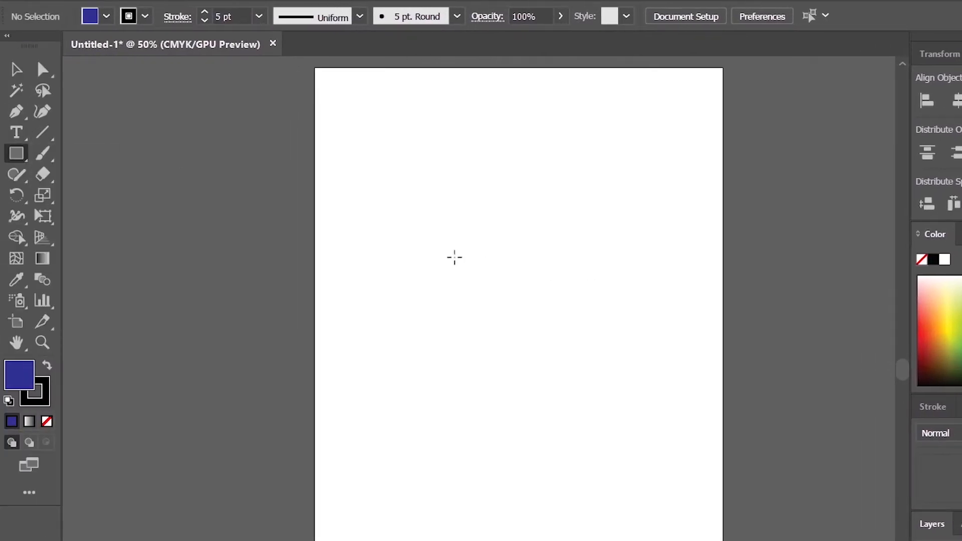
drag(401, 226, 632, 453)
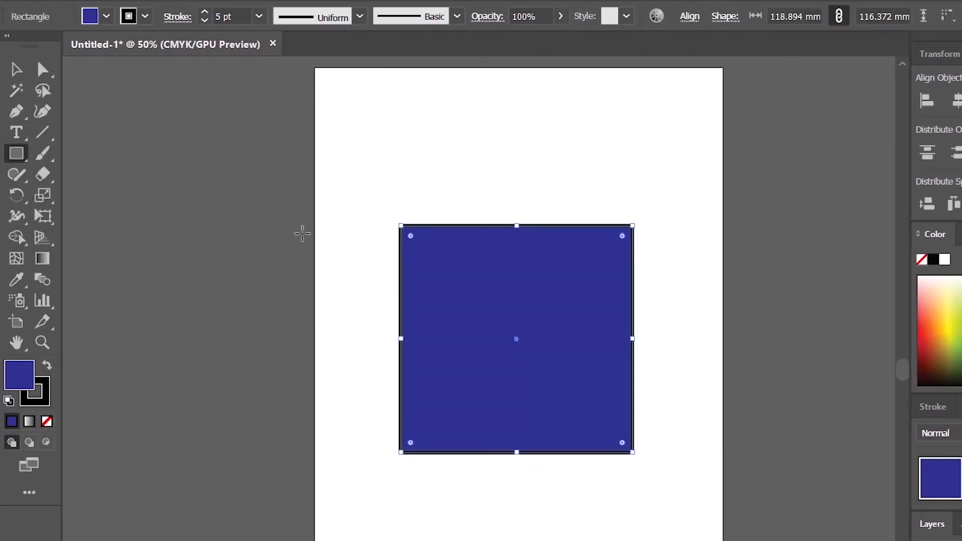
click(18, 73)
click(543, 176)
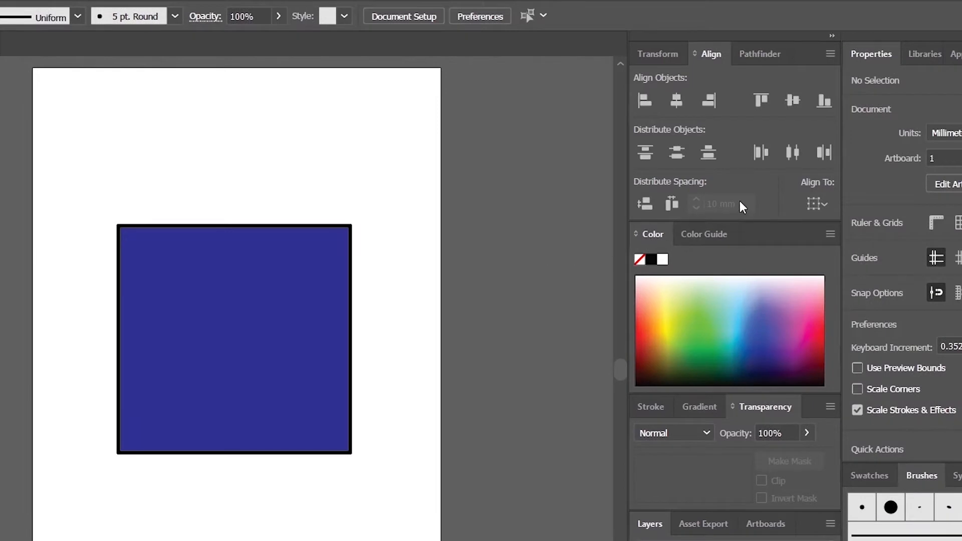
Step: Set alignment relative to the artboard and align the blue square left, horizontally centred, right, top, vertically centred and bottom in turn
click(813, 204)
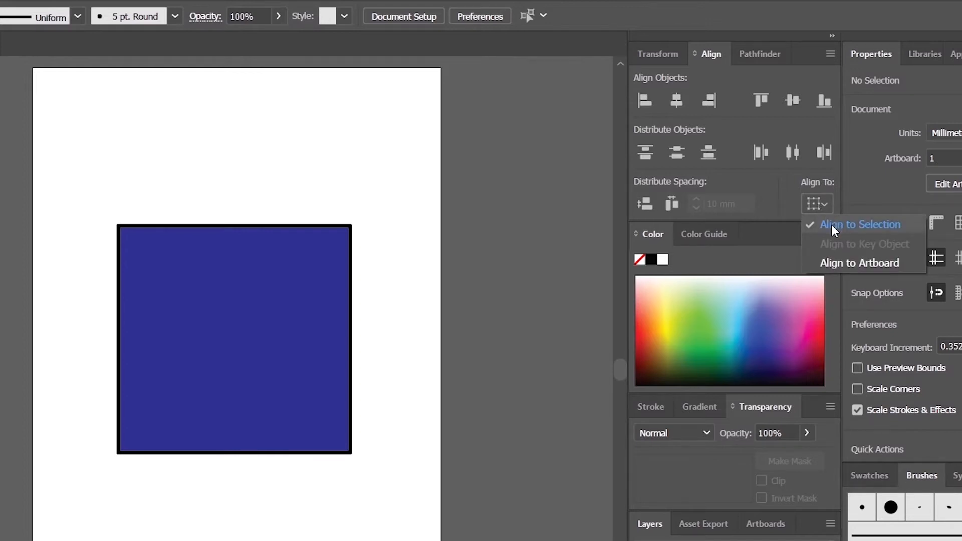
click(839, 261)
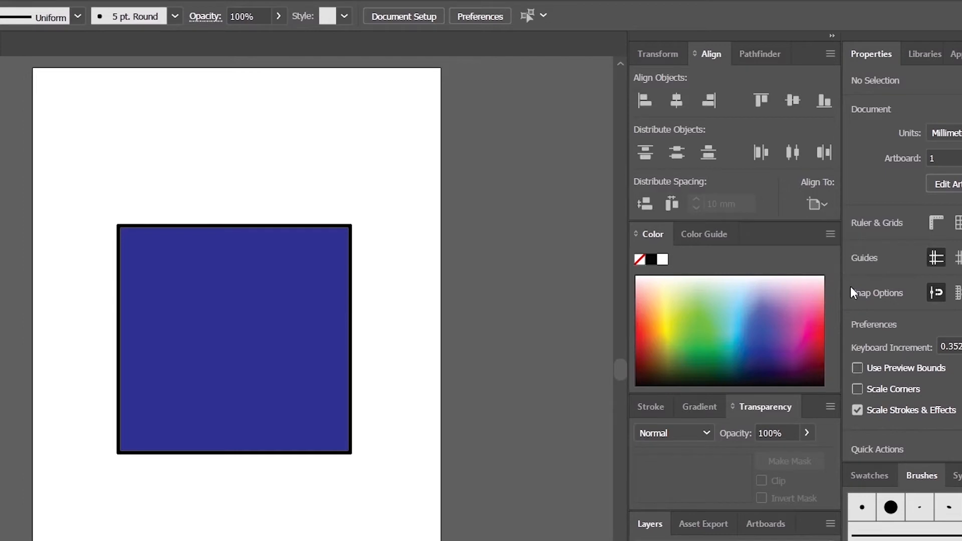
click(282, 298)
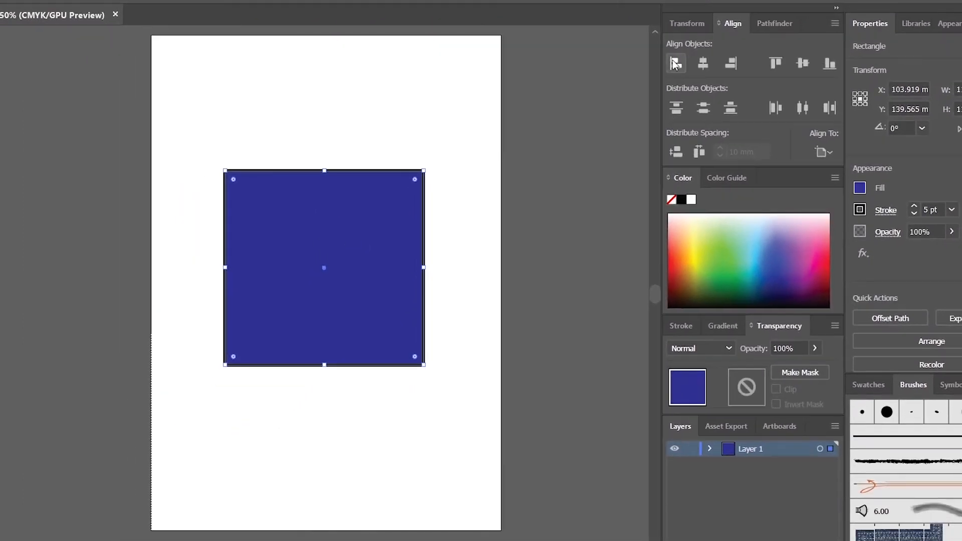
click(677, 65)
click(704, 67)
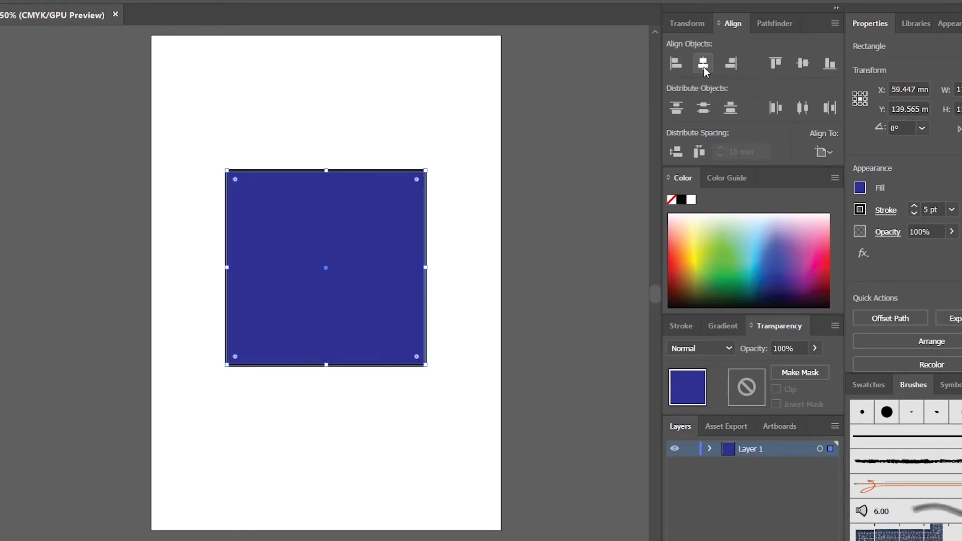
click(729, 64)
click(775, 63)
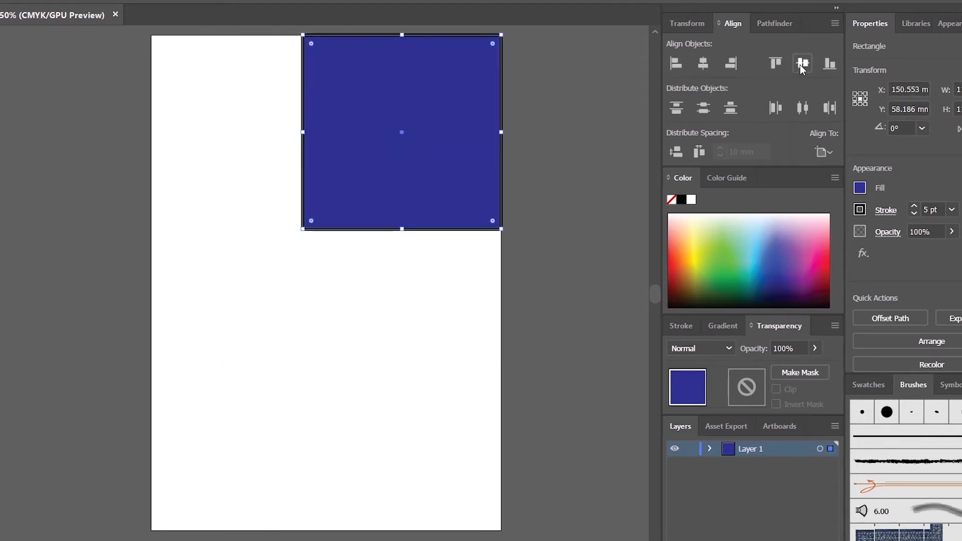
click(802, 64)
click(830, 64)
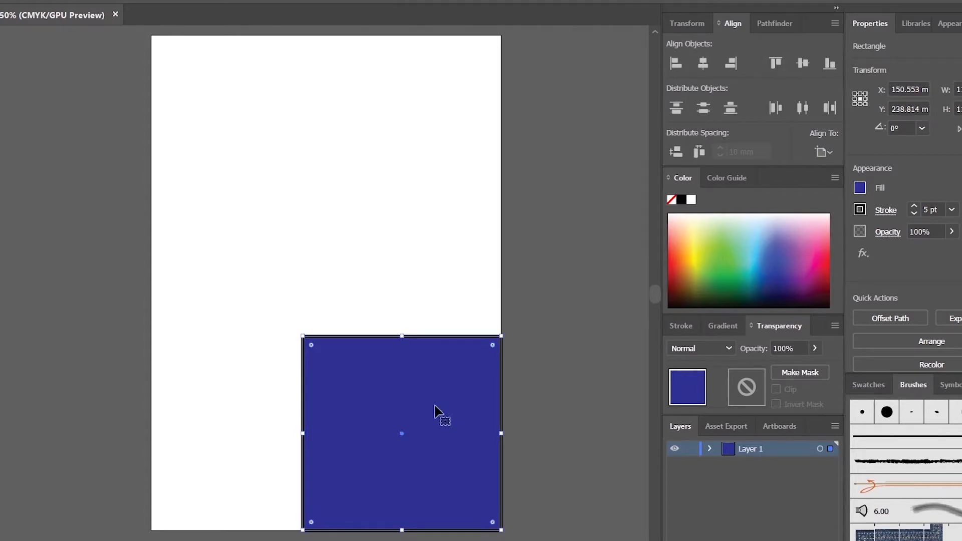
Step: Move the blue square back toward the artboard's middle and add an overlapping light blue copy above and to its left
drag(429, 418, 365, 300)
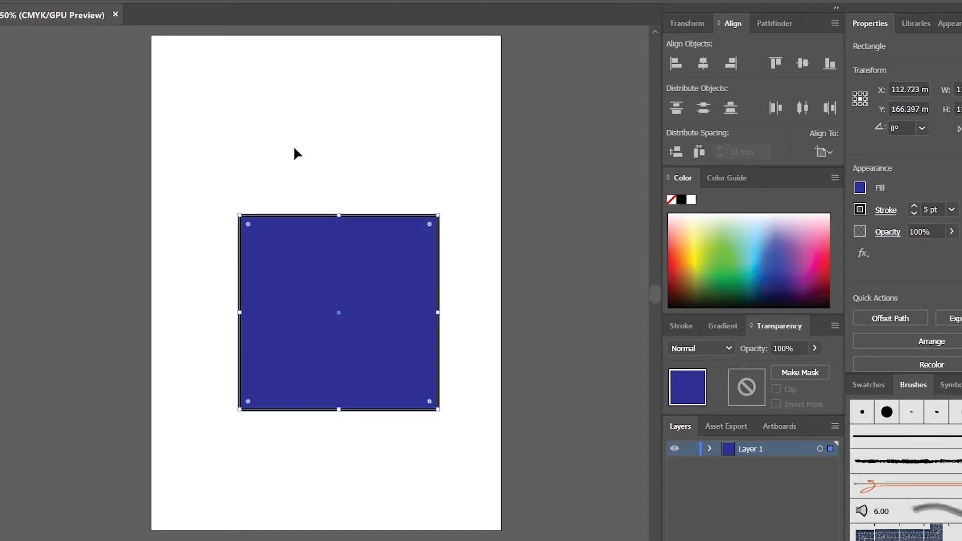
drag(350, 249, 356, 183)
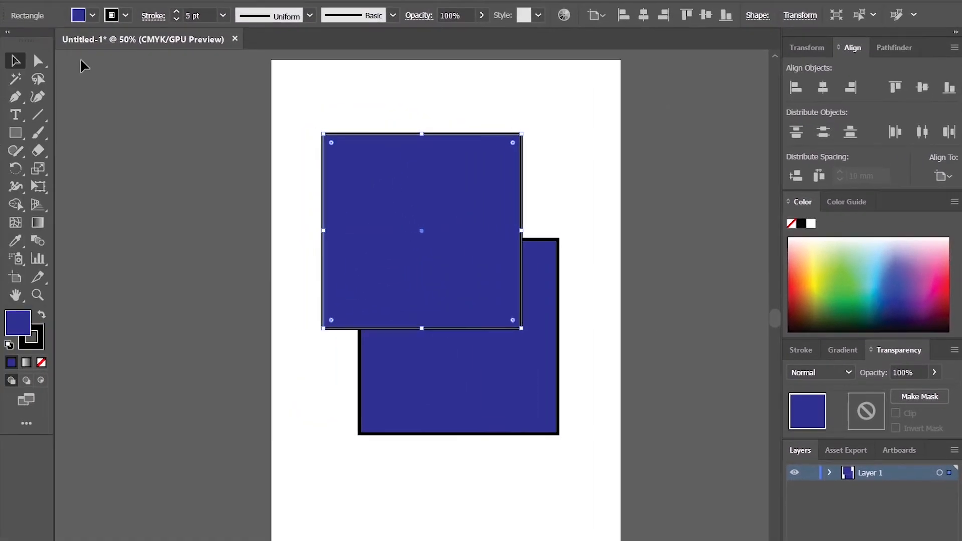
click(18, 3)
click(23, 27)
key(Escape)
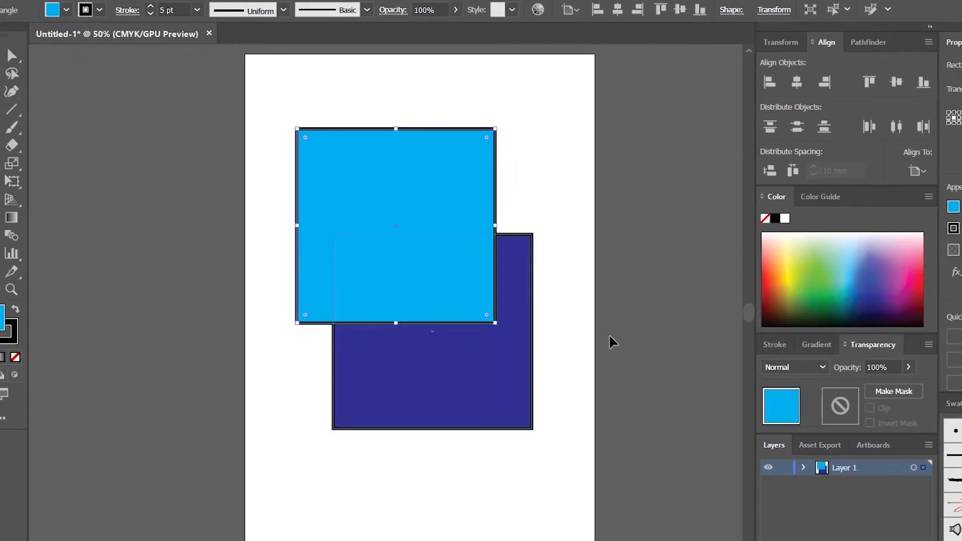
click(418, 97)
Step: Select both squares and align them to the artboard left, horizontally centred, right, top, vertically centred and bottom in turn
key(ctrl+a)
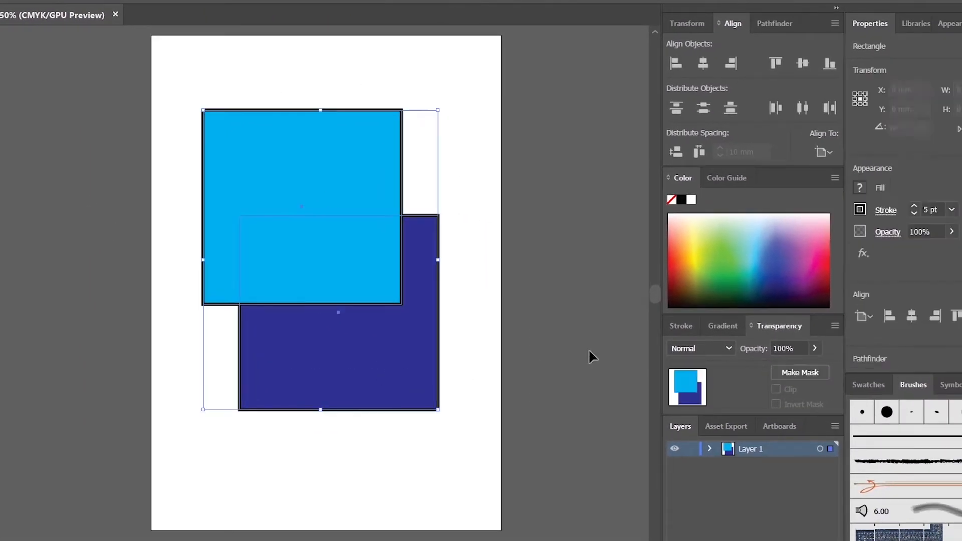
click(674, 62)
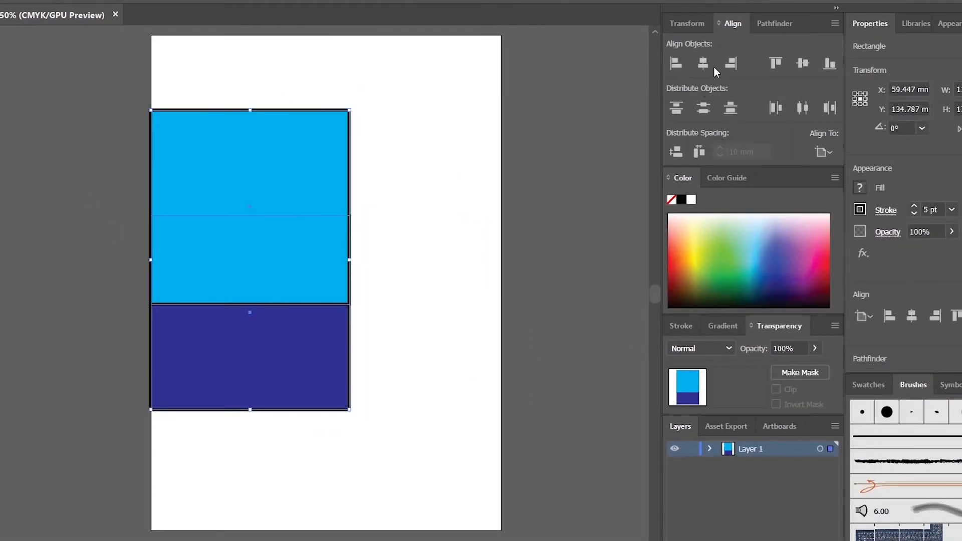
click(705, 64)
click(734, 64)
click(775, 63)
click(802, 63)
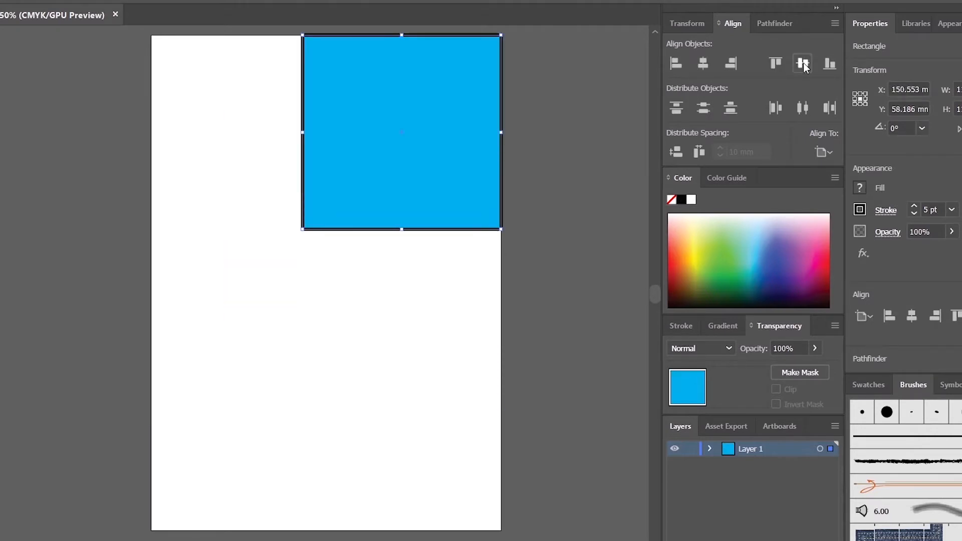
click(831, 64)
Step: Move the stacked squares back toward the artboard's middle and offset the light blue one up and to the left
click(404, 371)
drag(404, 368, 378, 299)
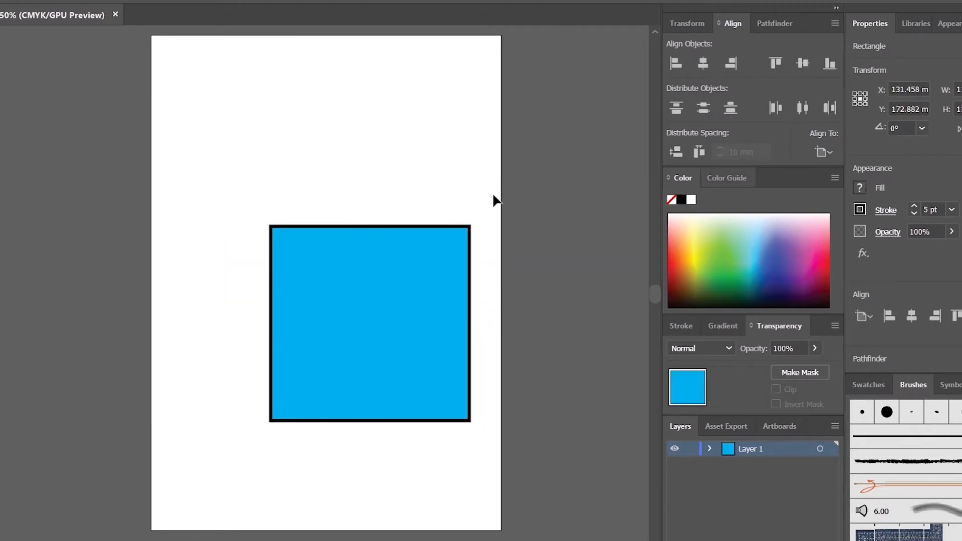
click(494, 200)
drag(382, 352, 300, 250)
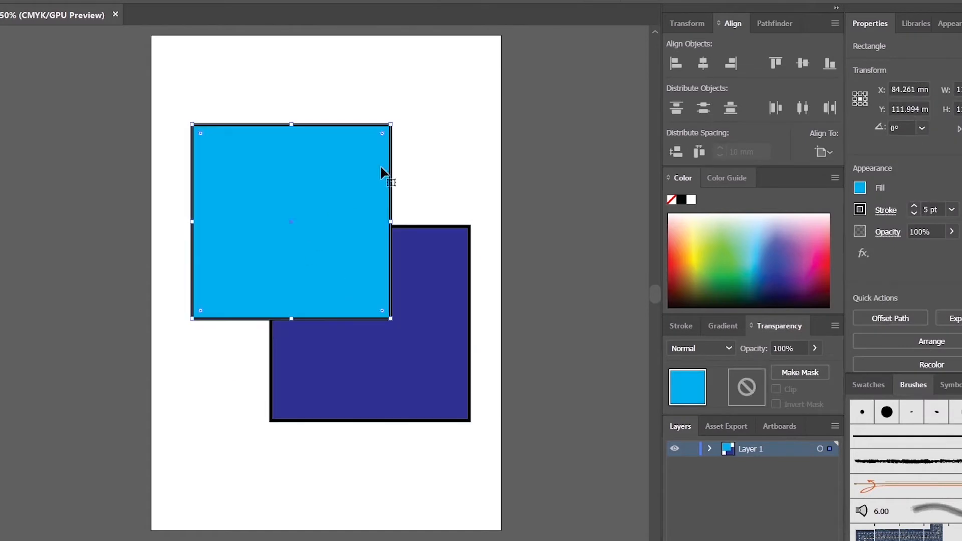
click(483, 236)
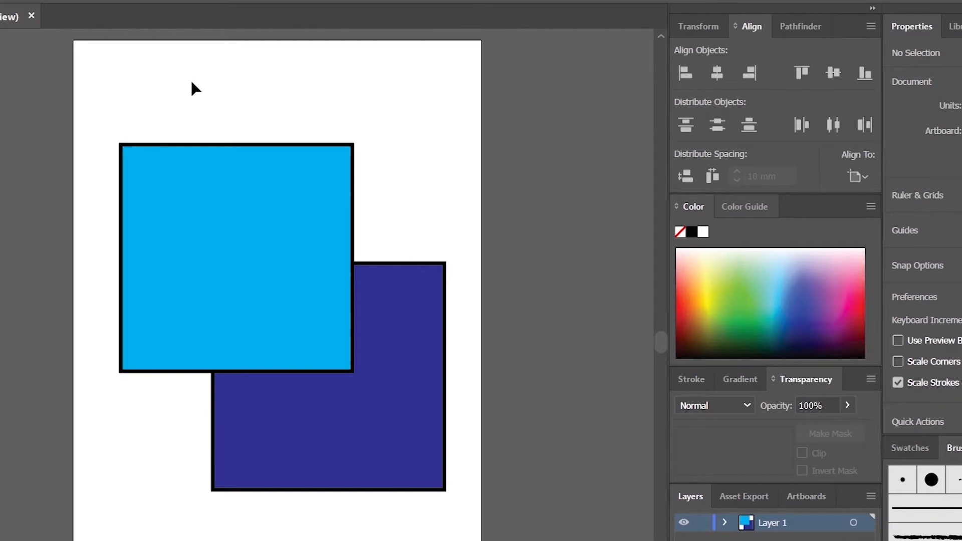
Step: Select both squares, set alignment relative to the selection, and align their left edges
drag(188, 82, 534, 511)
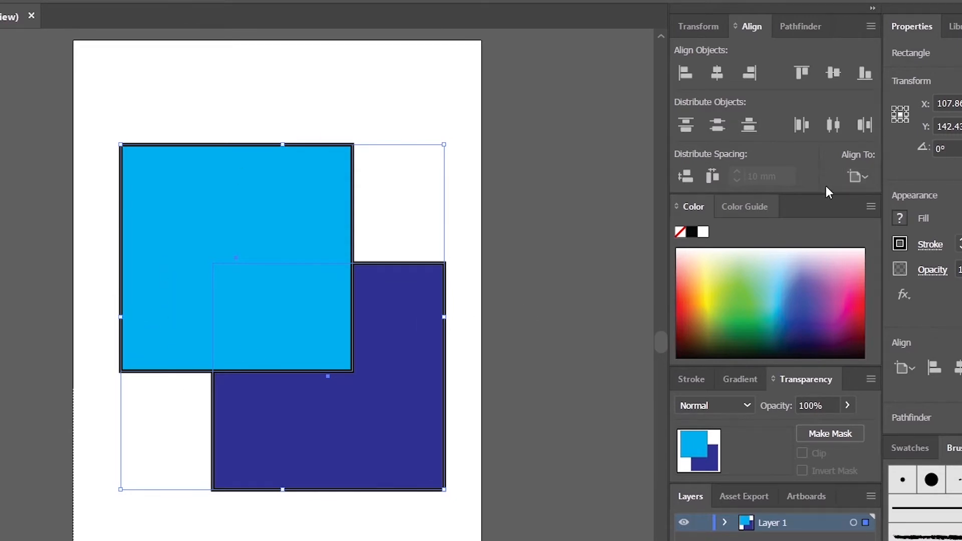
click(866, 183)
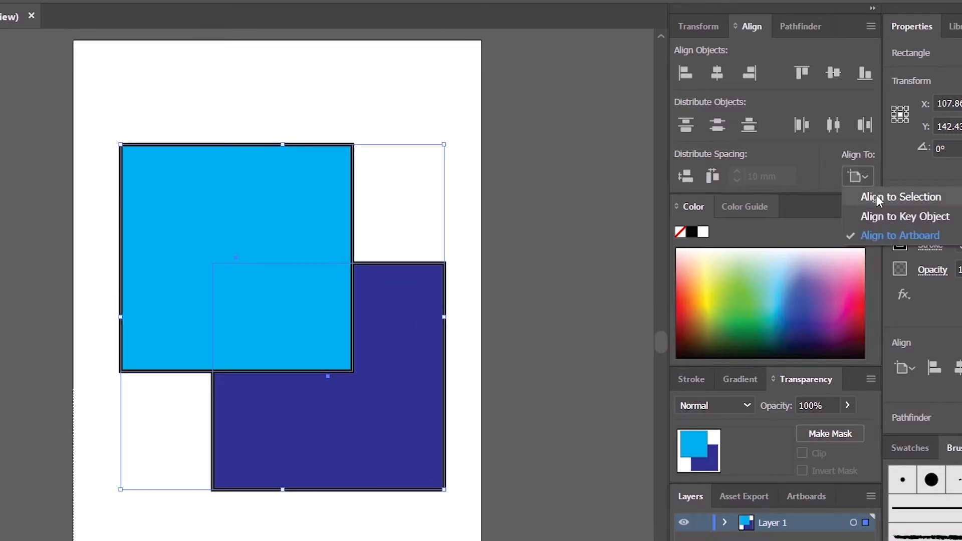
click(878, 198)
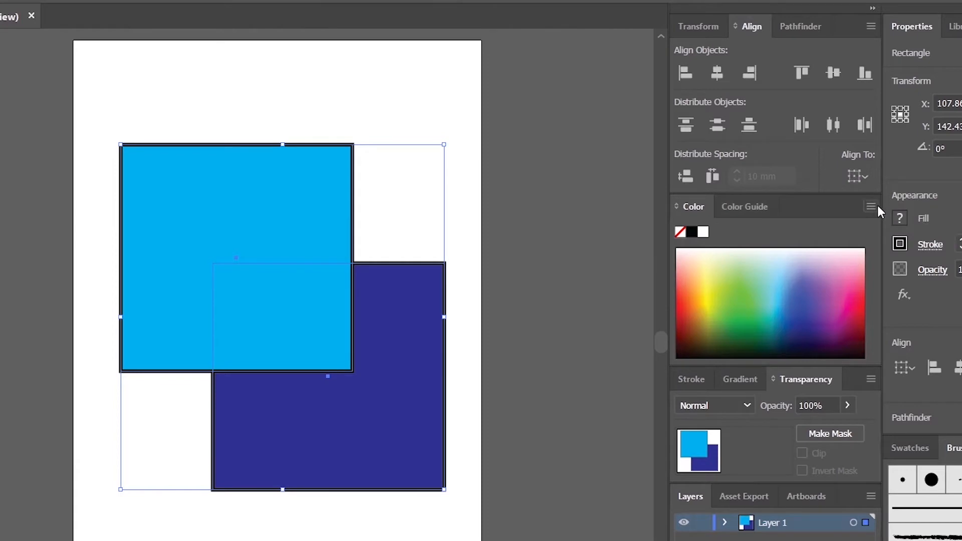
click(680, 76)
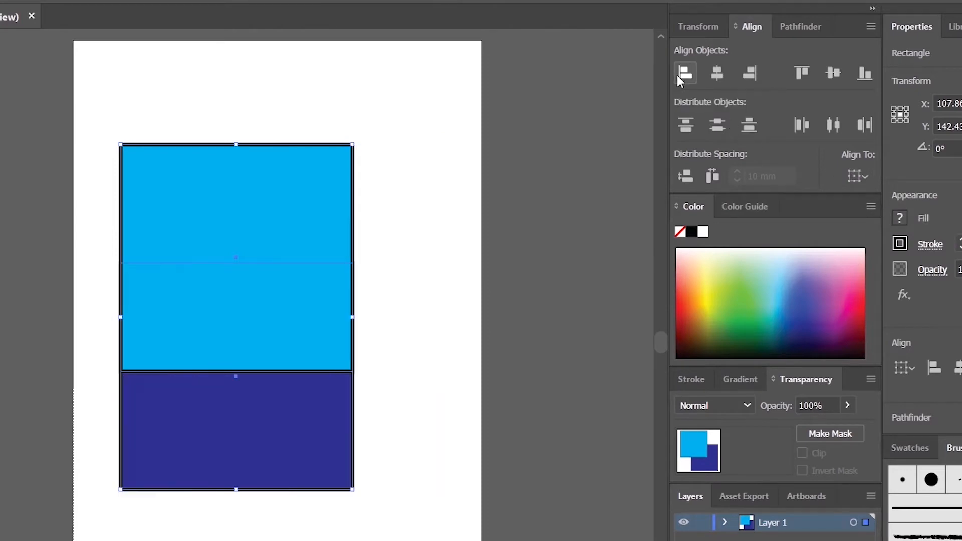
Step: Move both squares to the right on the artboard and offset the light blue one back to the left
click(254, 436)
drag(292, 447, 365, 451)
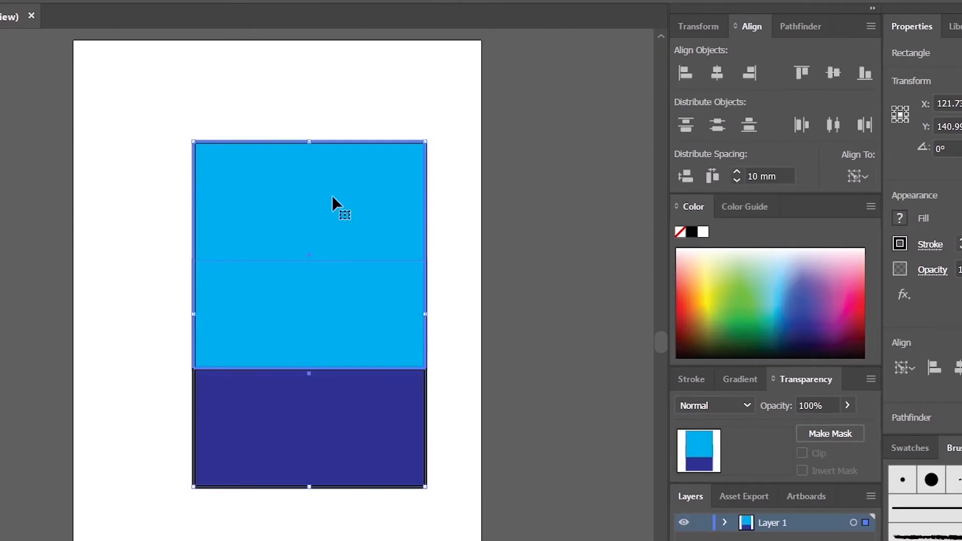
click(467, 216)
drag(358, 219, 275, 225)
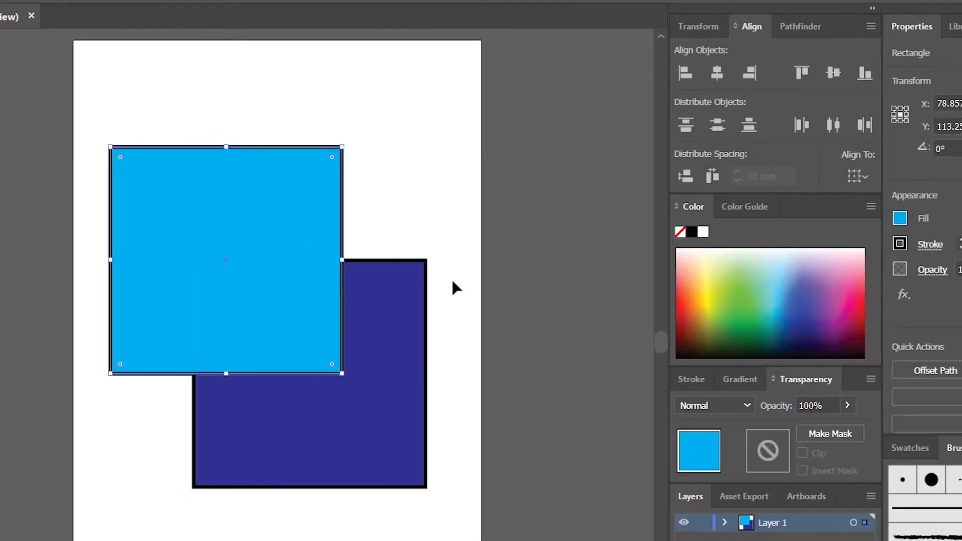
Step: Select both squares, align their horizontal centres relative to the selection, and undo the alignment
drag(132, 92, 325, 340)
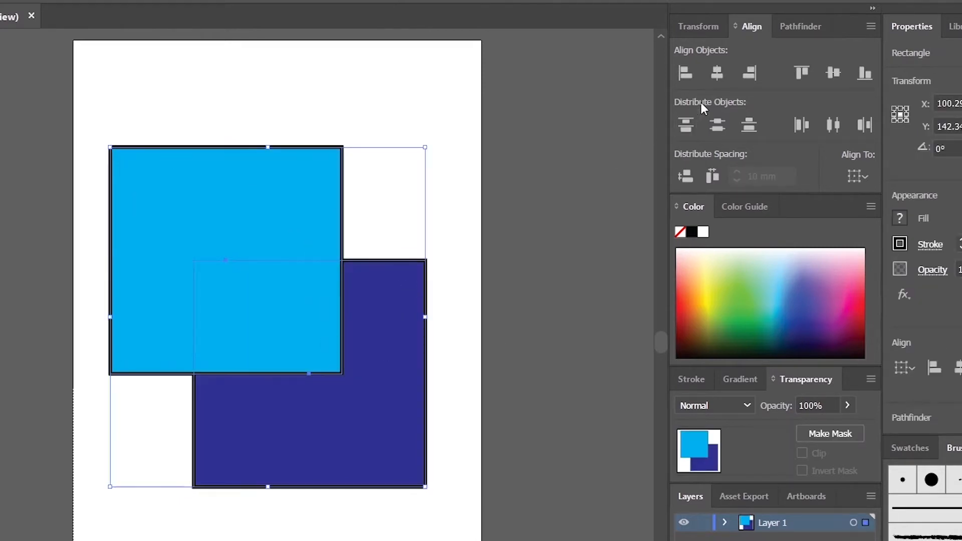
click(728, 70)
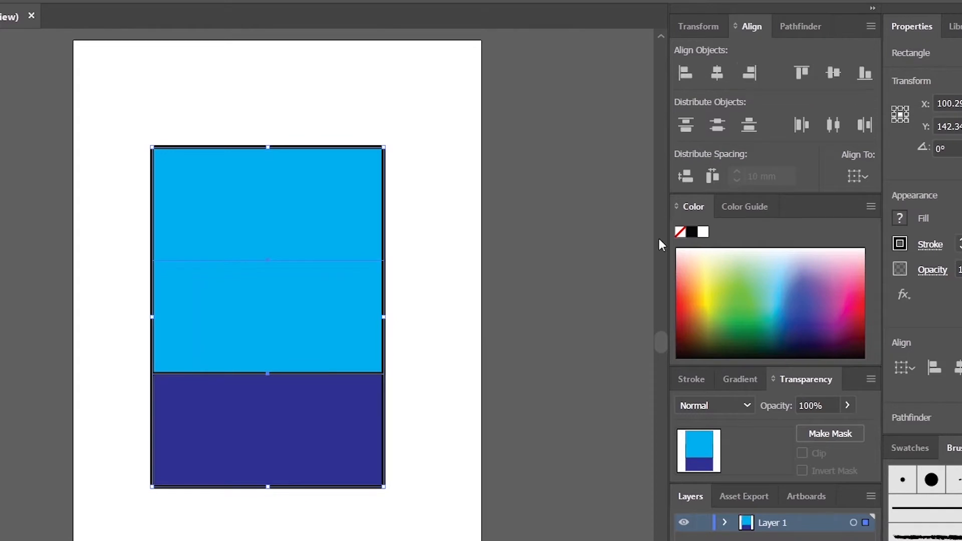
key(ctrl+z)
Step: Try aligning the two squares by their top edges, vertical centres and bottom edges relative to the selection, undoing each alignment
click(802, 73)
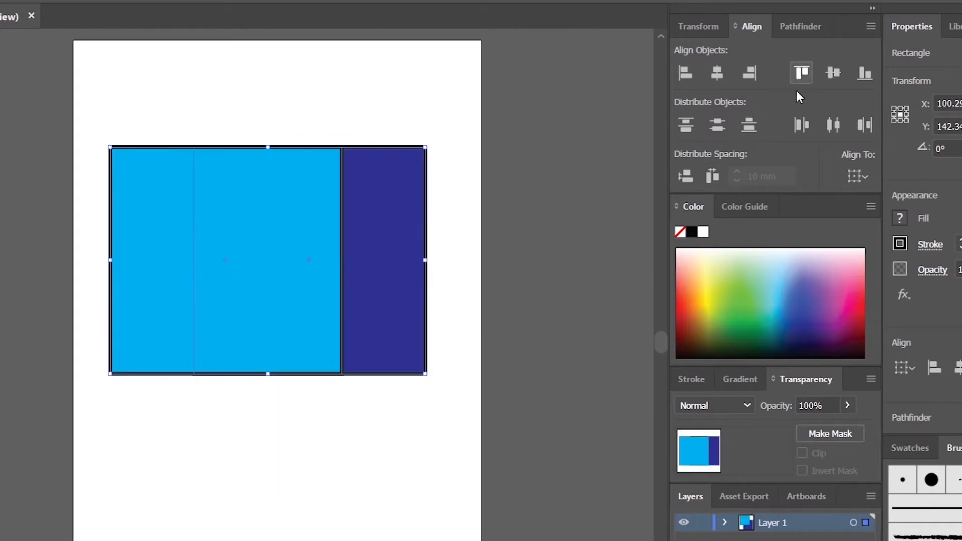
key(ctrl+z)
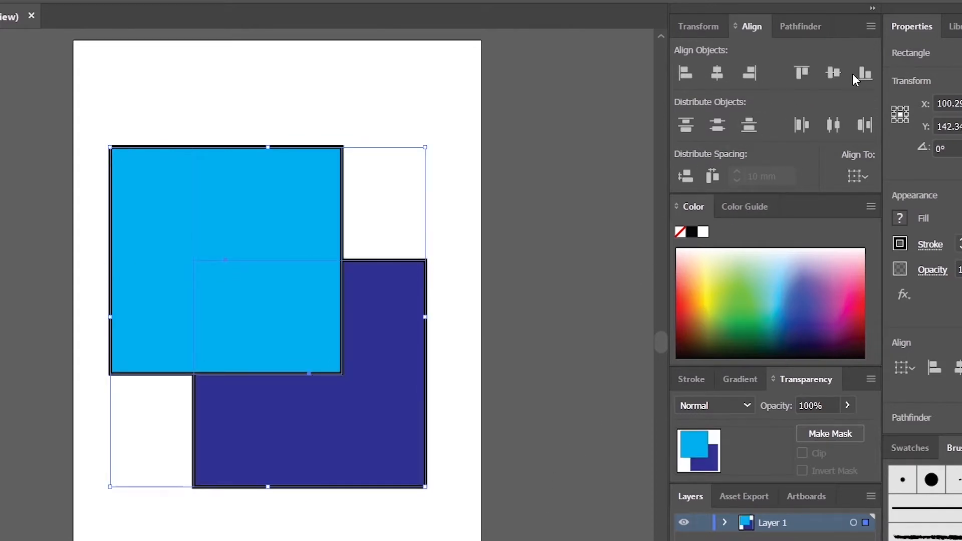
click(842, 73)
key(ctrl+z)
key(ctrl+shift+z)
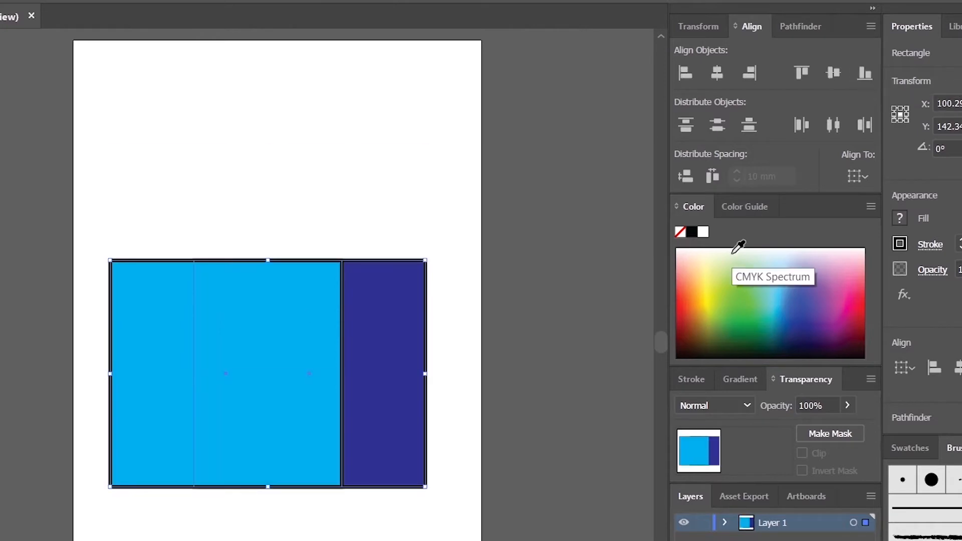
key(ctrl+z)
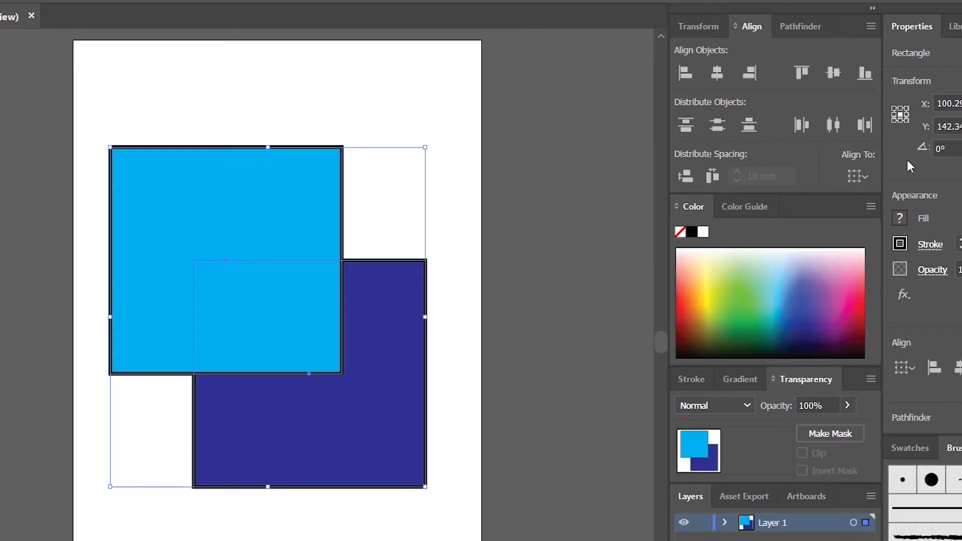
Step: Align the light blue square to the dark blue square as the key object, by left edges and vertical centres, and deselect both
click(866, 175)
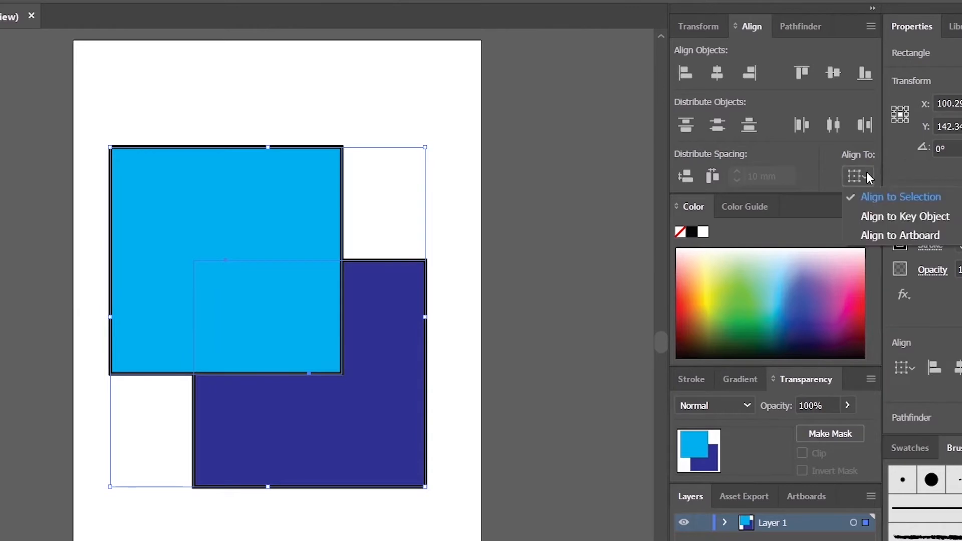
click(876, 217)
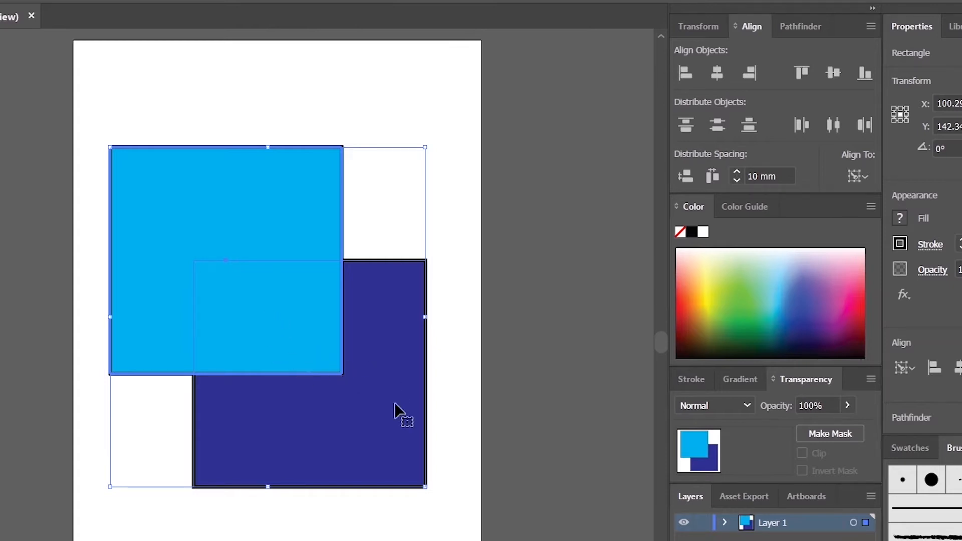
click(399, 450)
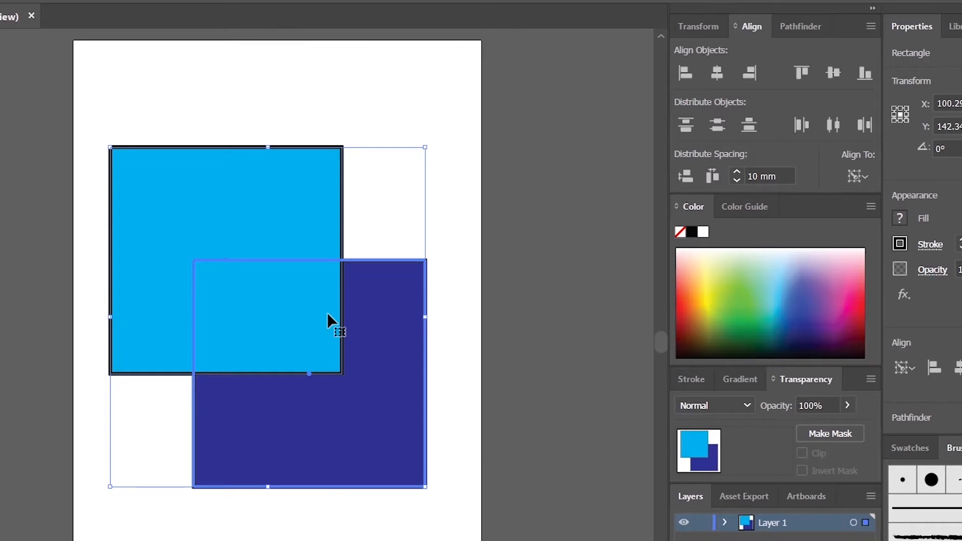
click(686, 74)
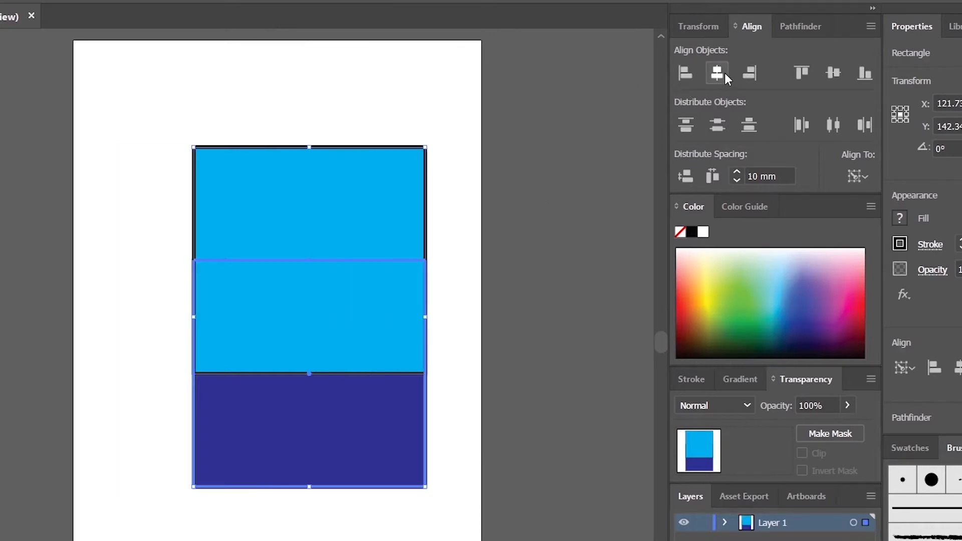
click(828, 72)
click(433, 265)
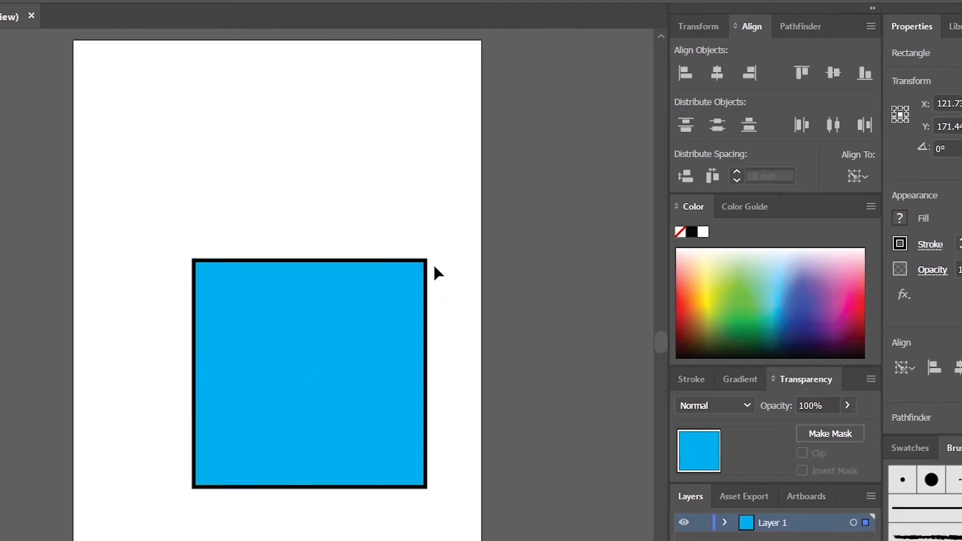
Step: Shrink the light blue square and place it above the dark blue one, at about X 119 mm, Y 74 mm
drag(318, 355, 253, 262)
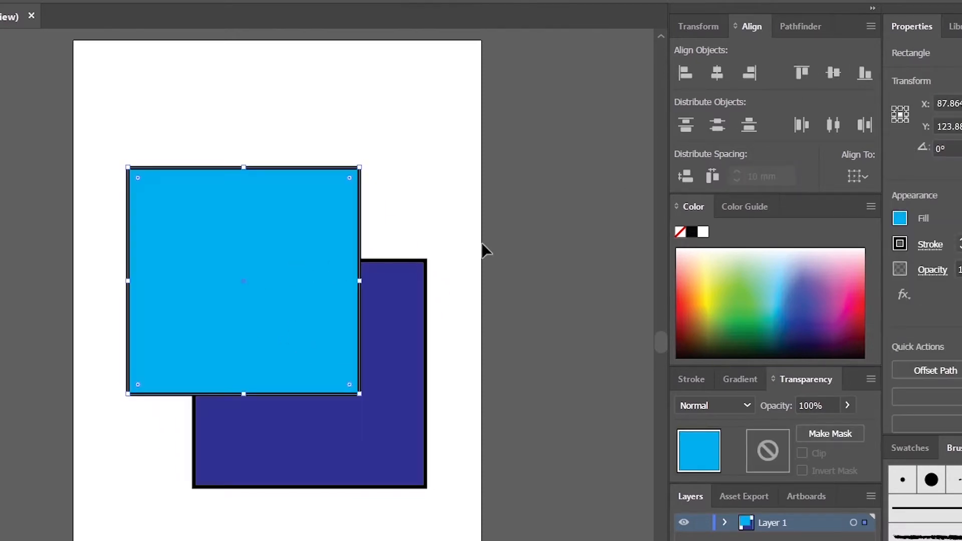
click(484, 241)
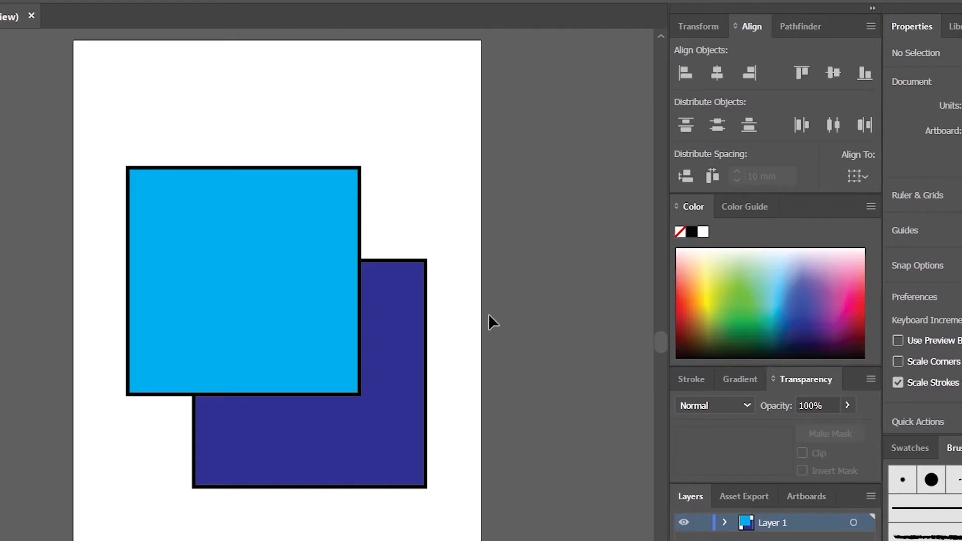
click(316, 328)
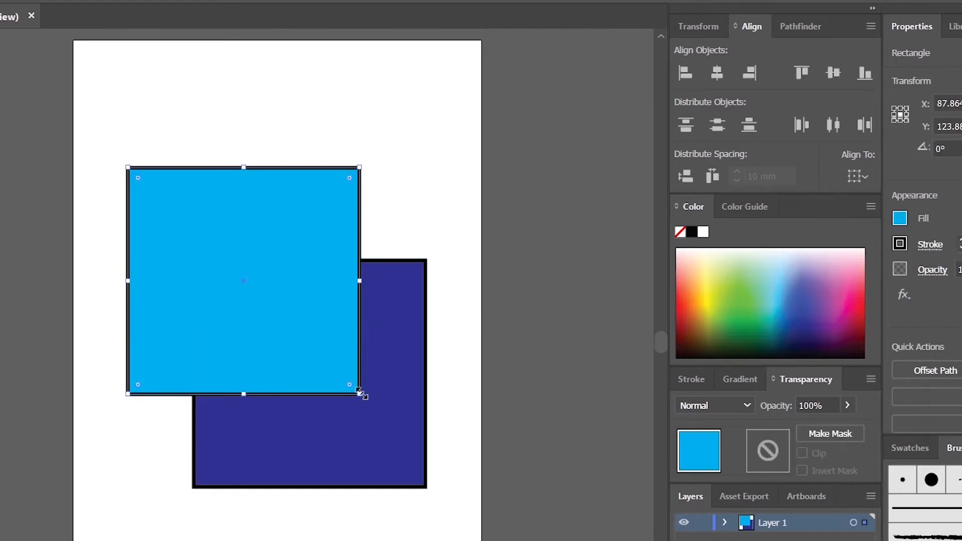
drag(360, 392, 278, 284)
drag(237, 250, 340, 209)
click(339, 437)
Step: Duplicate the light blue rectangle and enlarge the copy to about 111 by 90 mm over the dark blue square
click(308, 232)
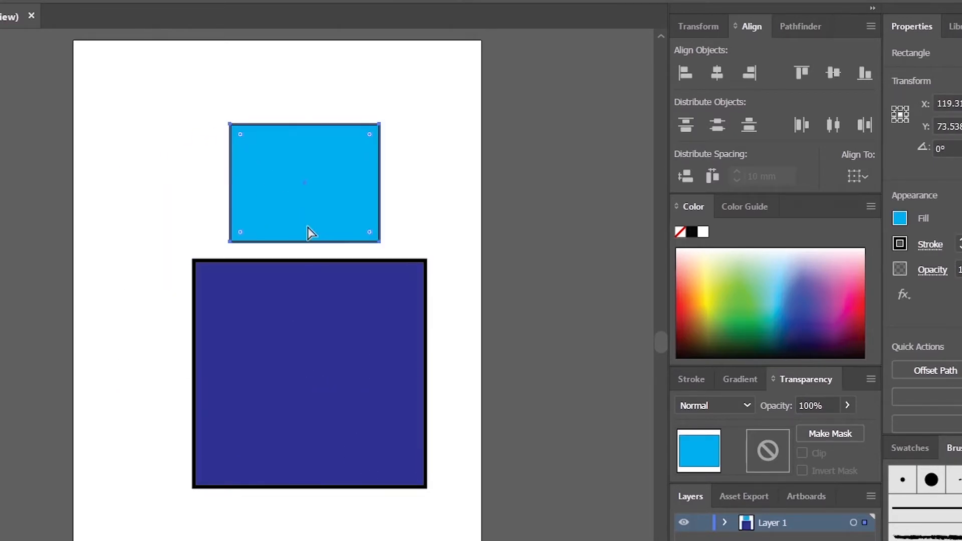
key(ctrl+v)
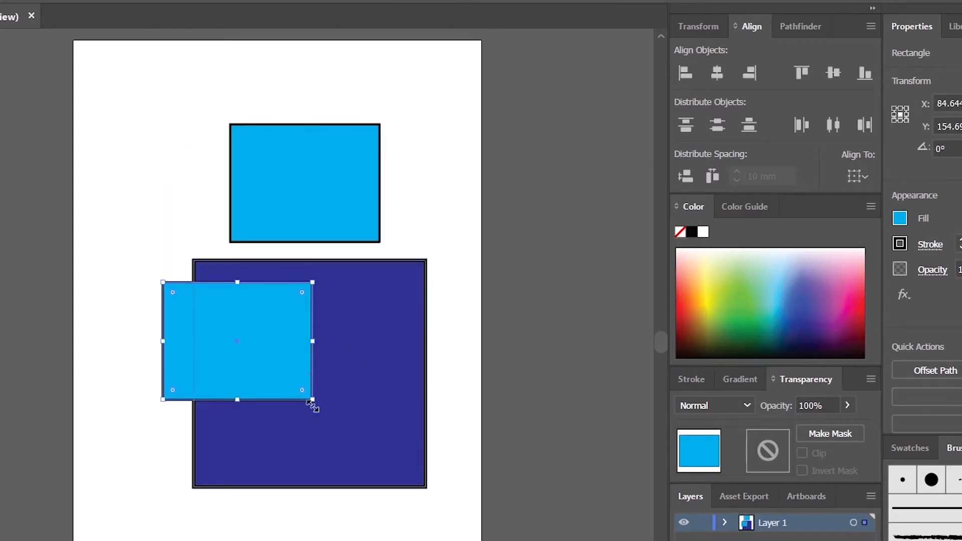
drag(312, 403, 380, 408)
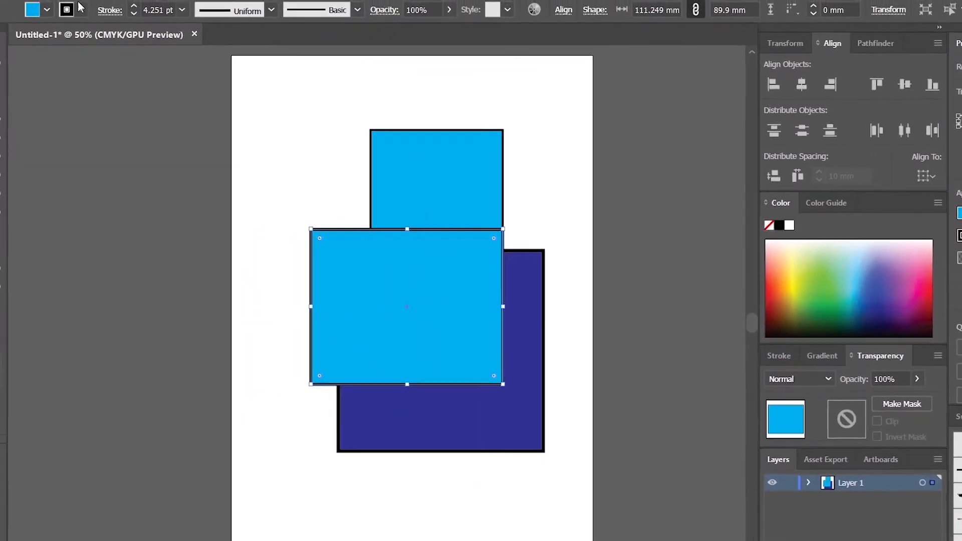
Step: Fill the enlarged copy with medium blue and move the dark blue square down to about Y 184 mm
click(80, 10)
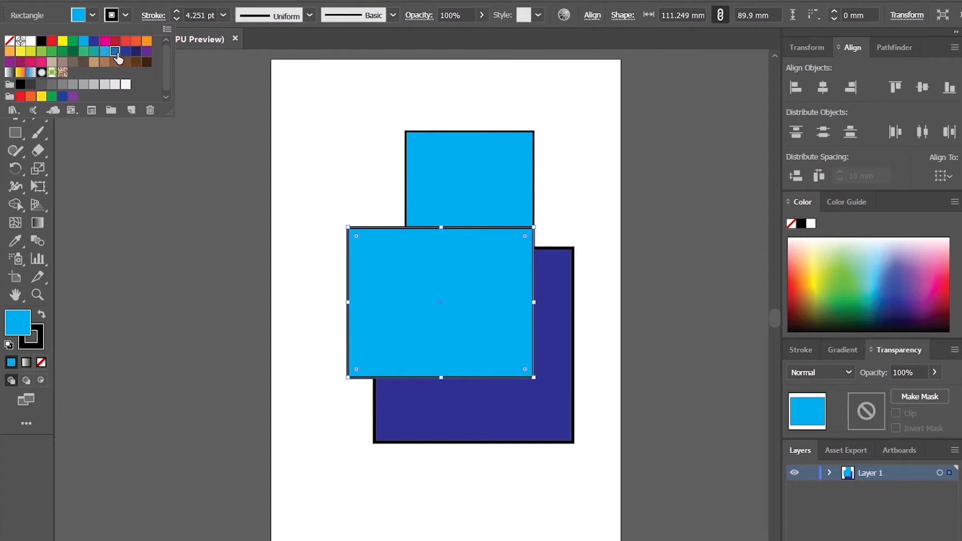
click(115, 54)
click(553, 410)
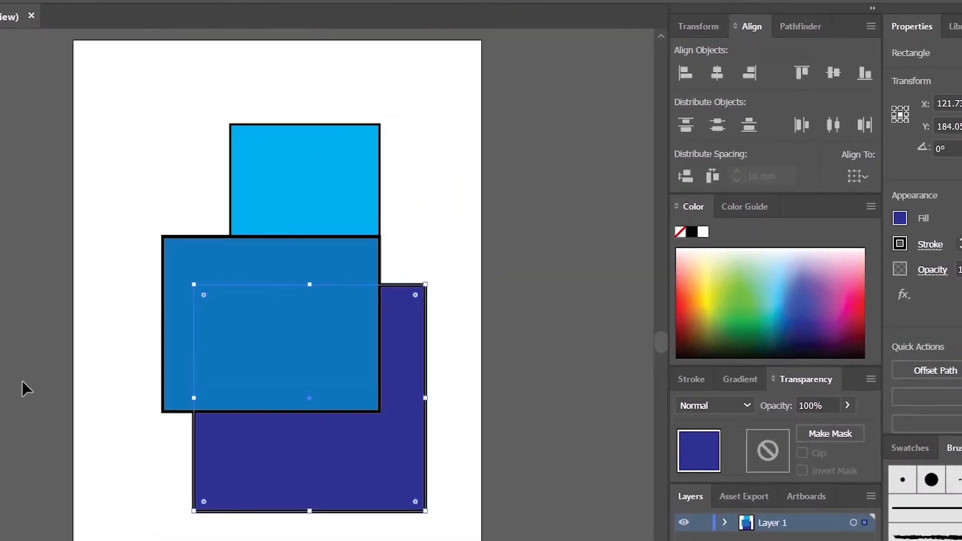
Step: Select all three rectangles and distribute them vertically by their top edges relative to the artboard
drag(139, 91, 409, 518)
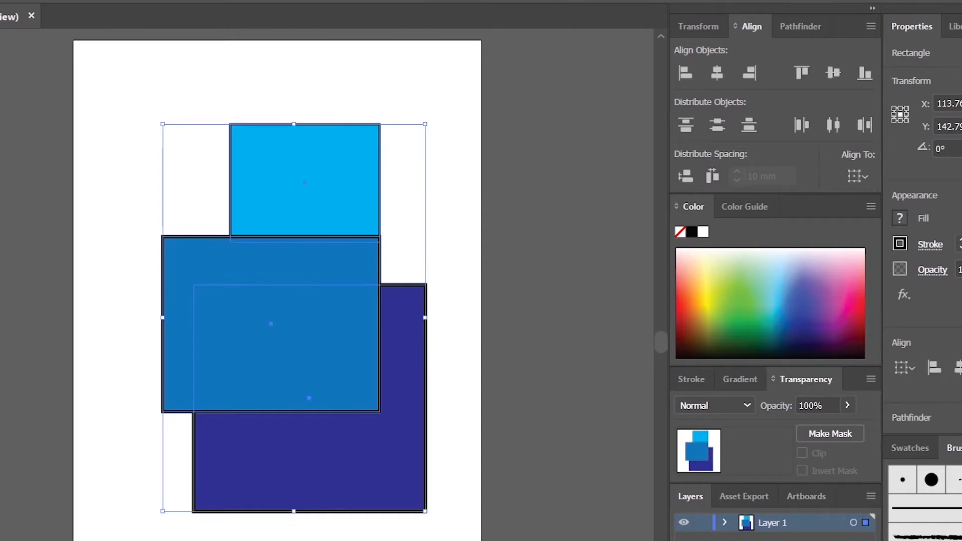
click(858, 178)
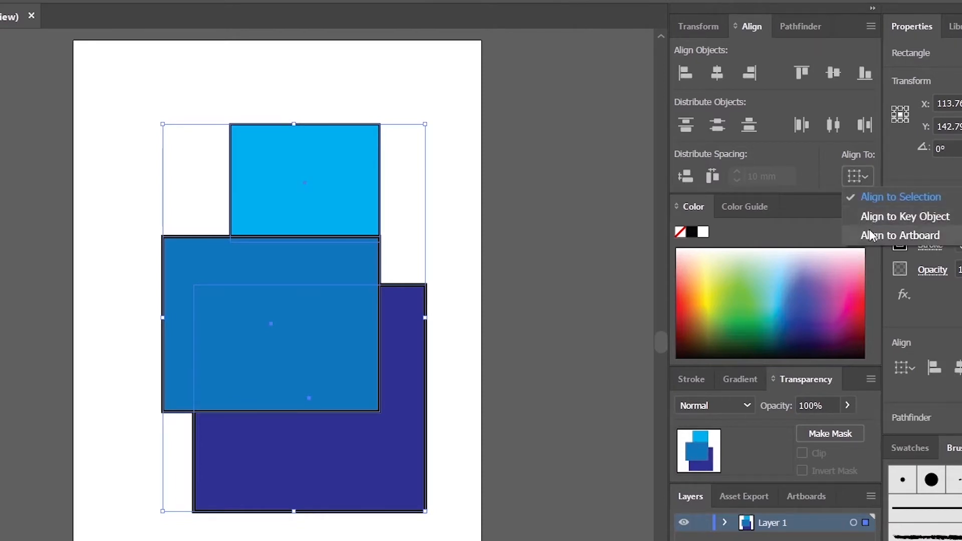
click(900, 236)
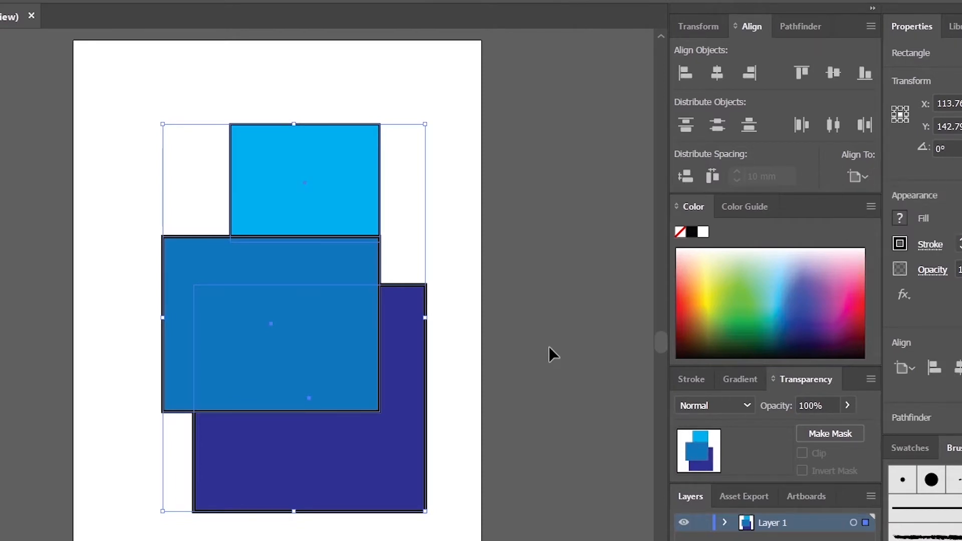
click(693, 128)
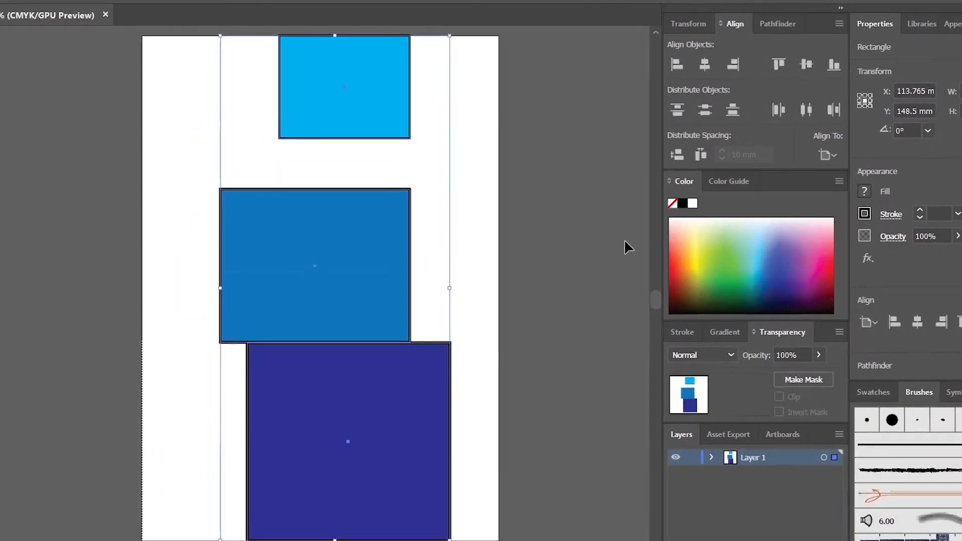
click(534, 260)
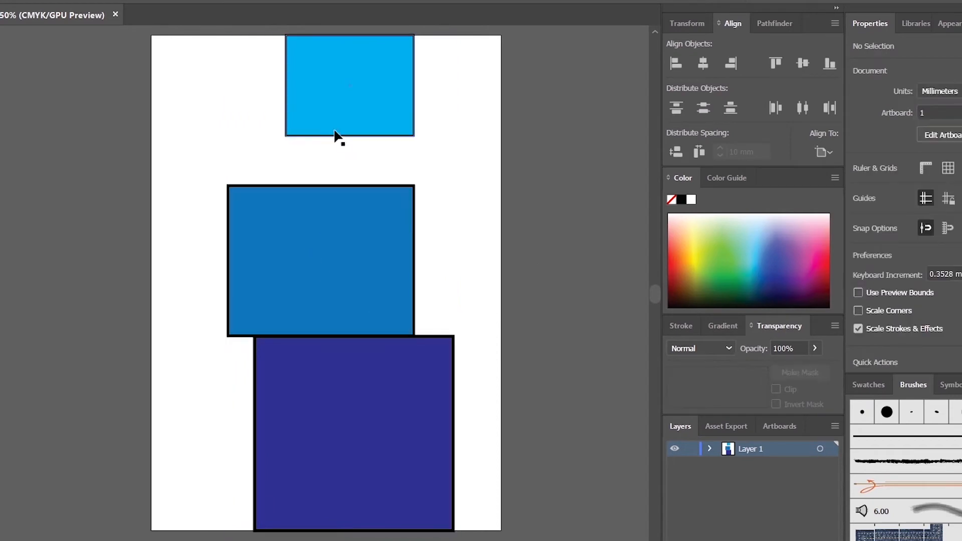
Step: Draw a vertical line about 90 mm long with the Pen tool, from the light blue rectangle's top edge to the medium blue one's
click(344, 105)
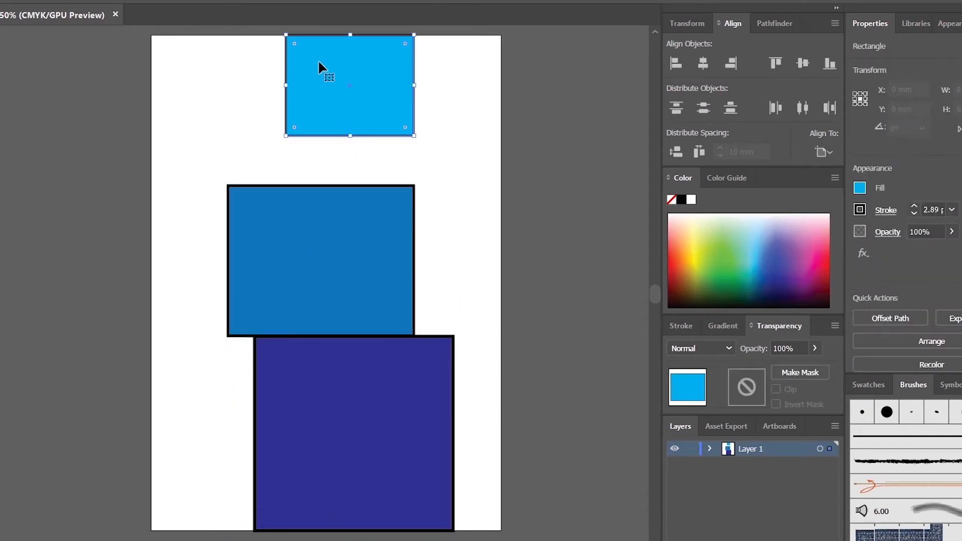
click(239, 65)
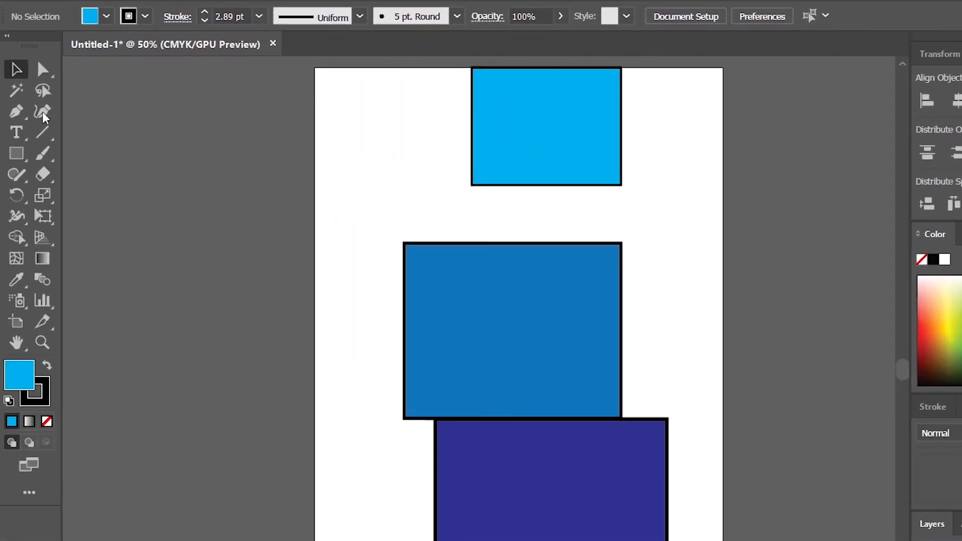
click(17, 113)
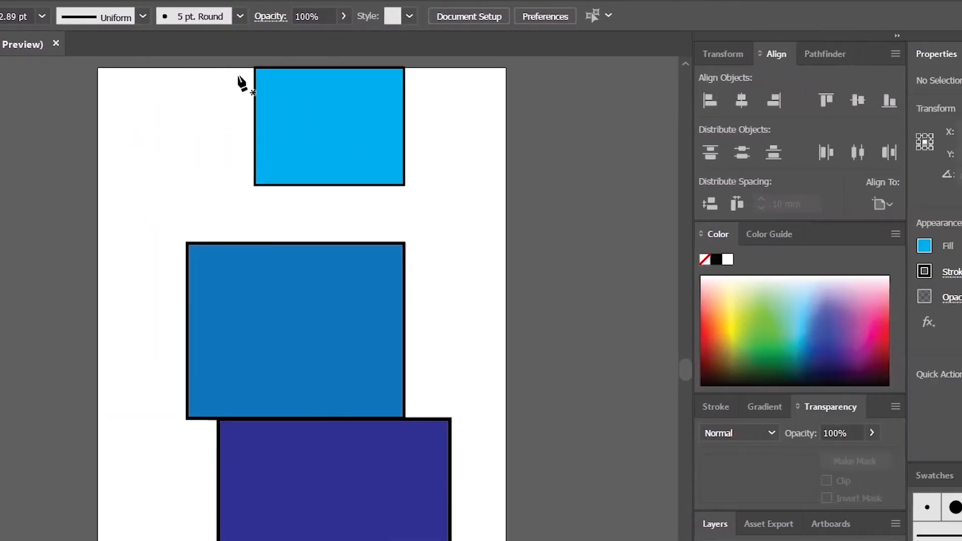
click(265, 79)
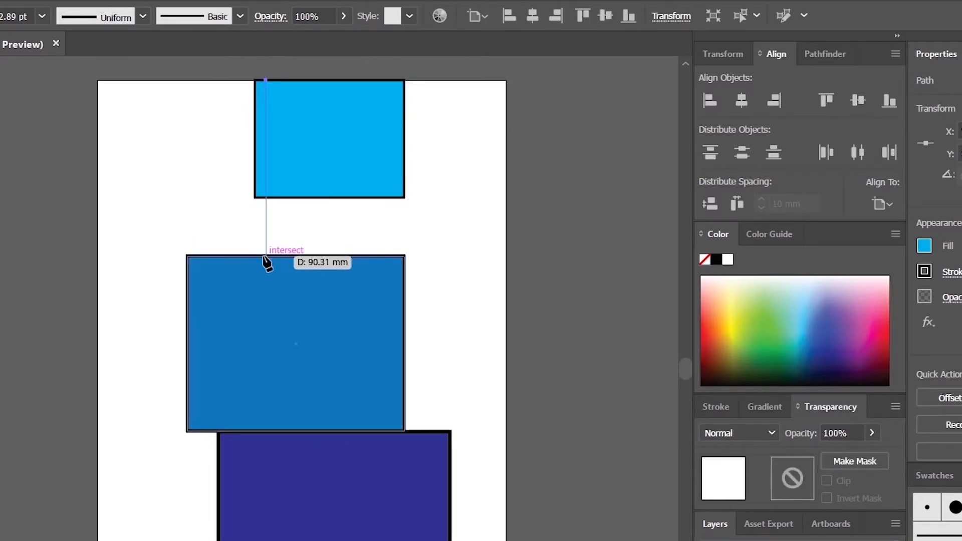
click(265, 257)
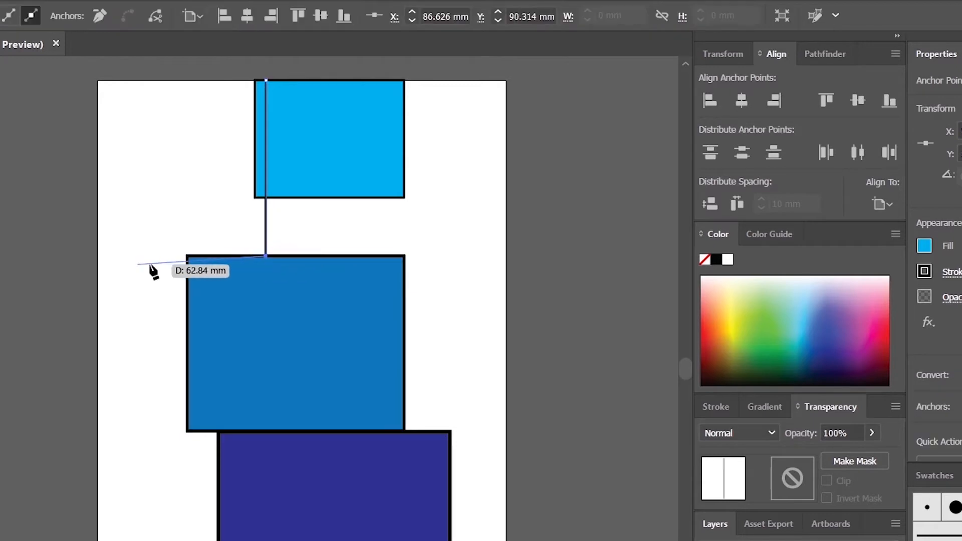
key(Escape)
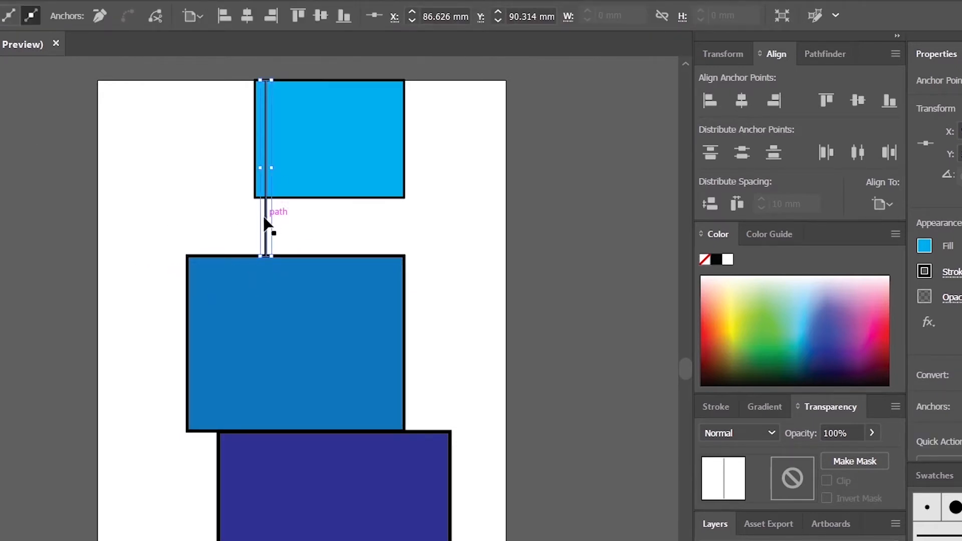
Step: Use the line to compare the distances between the rectangles' top edges, and set it aside beside the artboard
drag(267, 224, 279, 392)
click(465, 359)
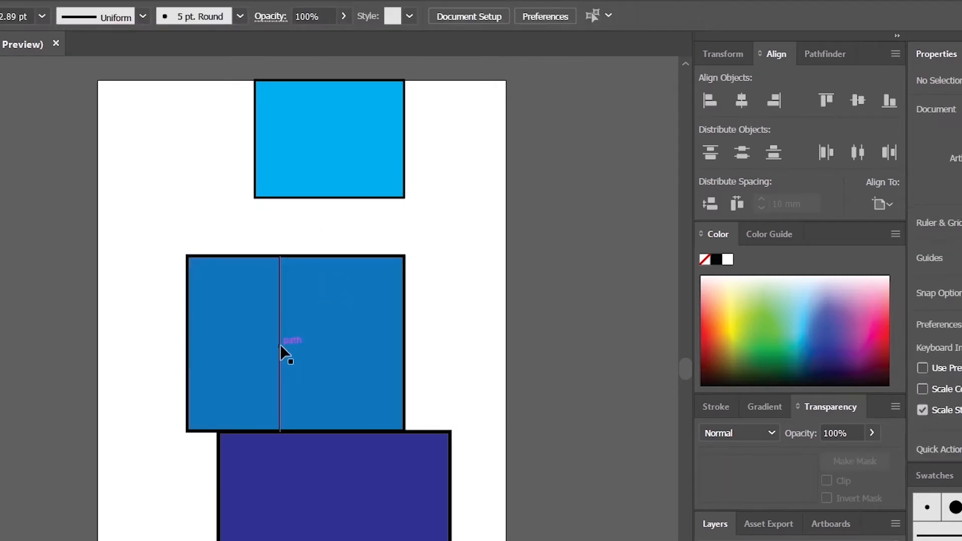
click(281, 374)
drag(282, 393, 275, 221)
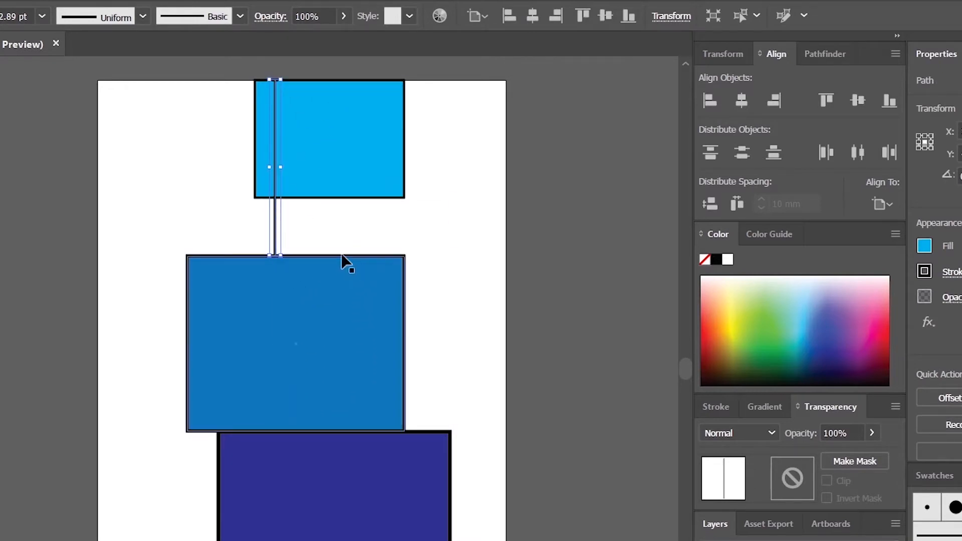
drag(275, 217, 5, 301)
click(517, 382)
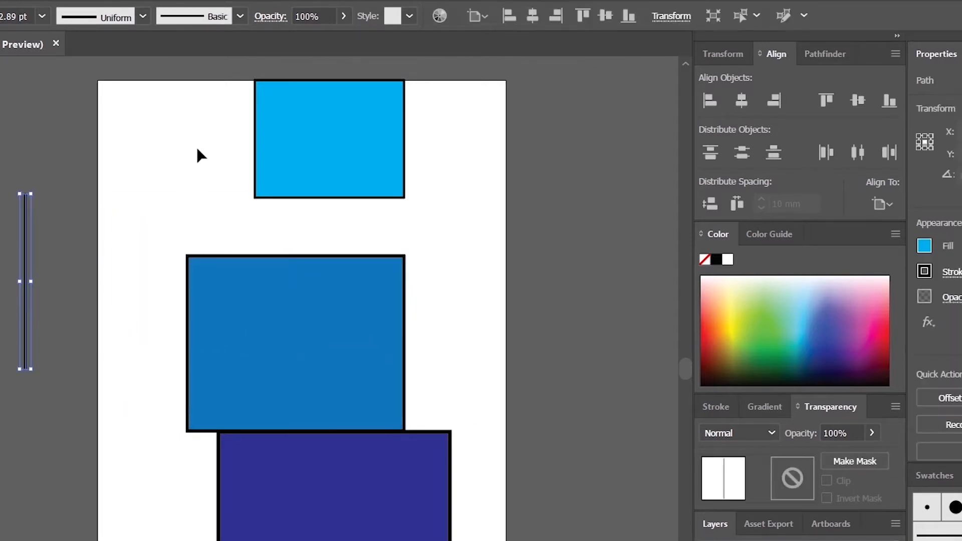
Step: Select the three rectangles and distribute them relative to the artboard by vertical centres, by bottom edges and horizontally
click(183, 144)
drag(183, 143, 395, 540)
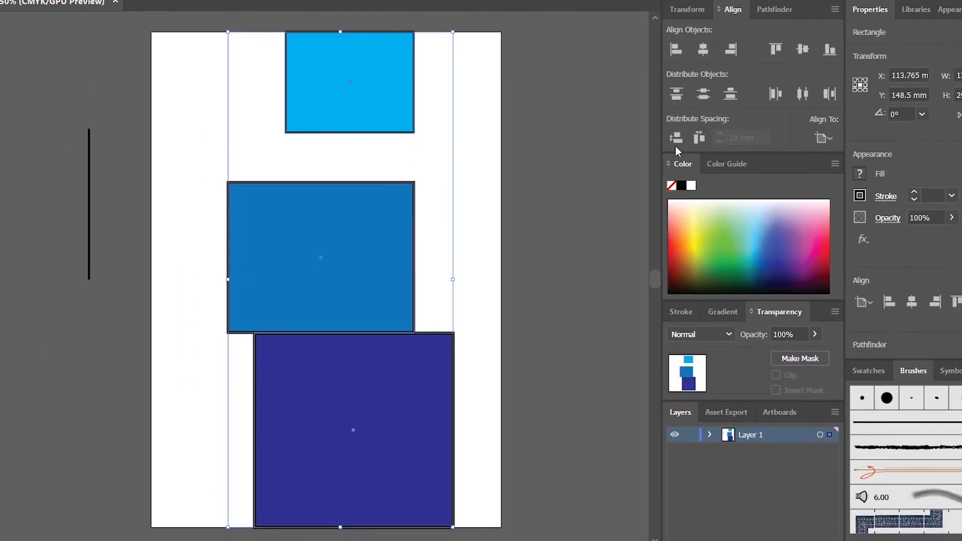
click(709, 95)
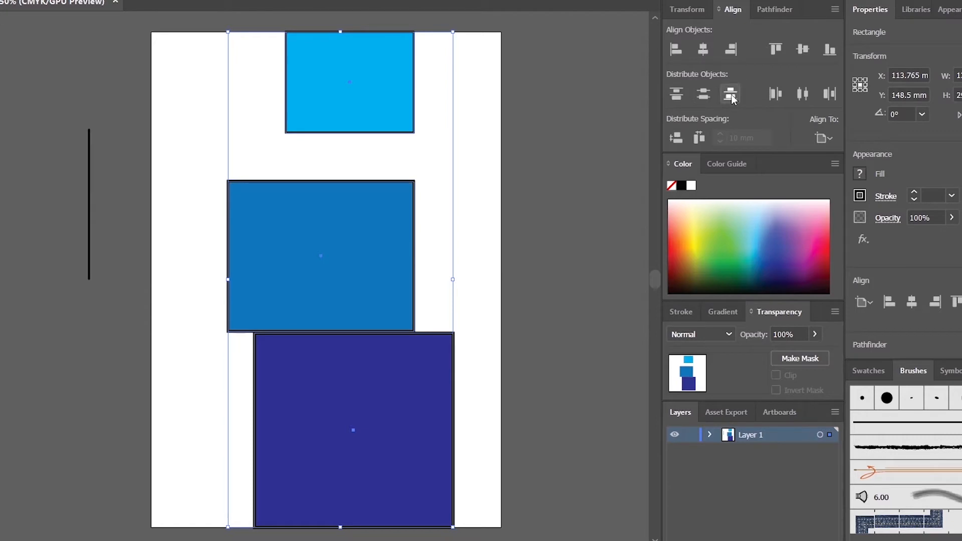
click(732, 98)
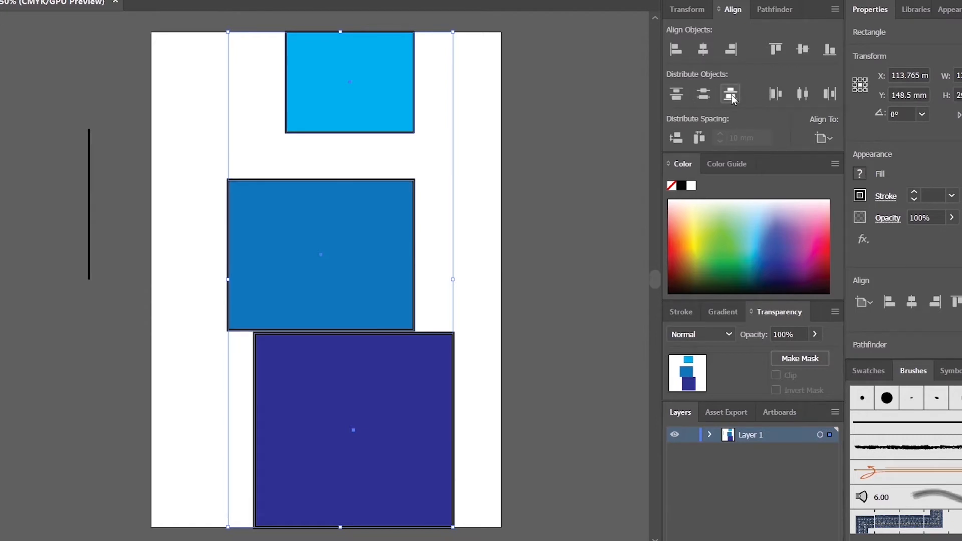
click(777, 98)
click(568, 182)
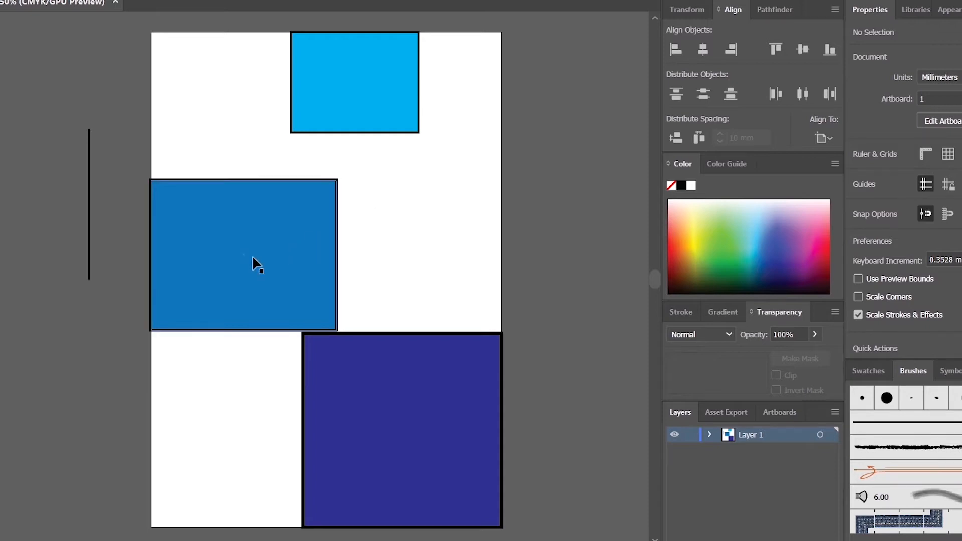
Step: Move the three rectangles towards the middle of the artboard so that the medium blue one overlaps the other two
drag(280, 271, 373, 258)
drag(338, 94, 241, 255)
drag(369, 399, 328, 349)
click(228, 416)
Step: Select all three rectangles and set alignment relative to the selection
drag(201, 117, 423, 469)
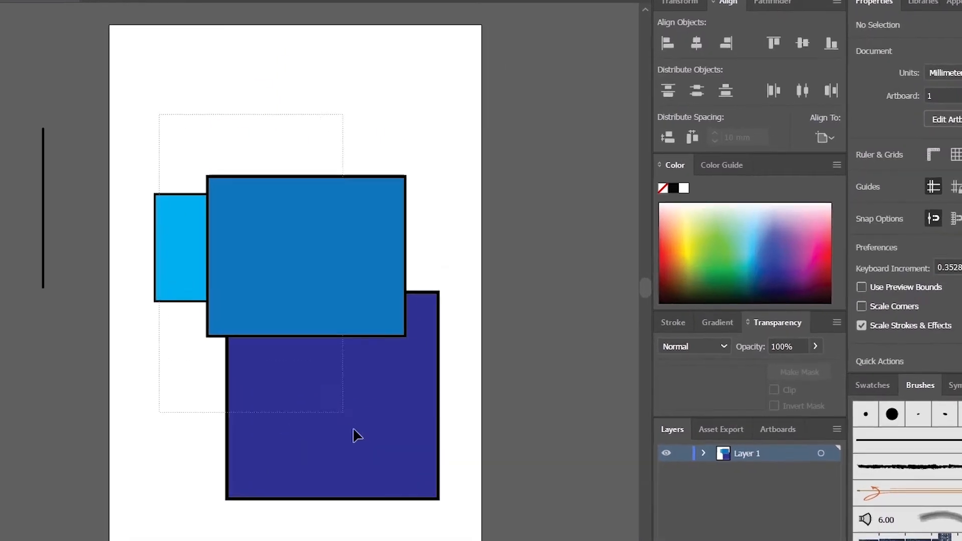
drag(362, 519, 362, 519)
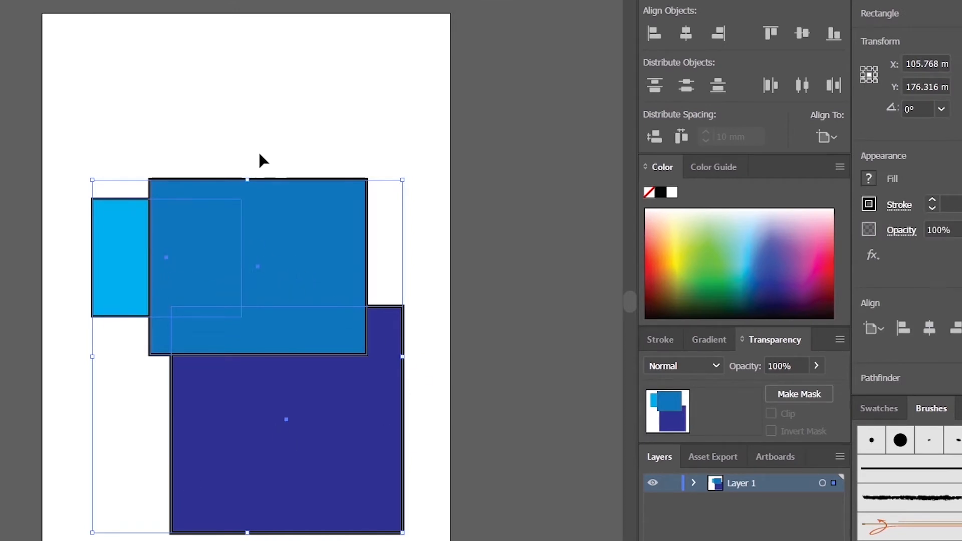
click(831, 137)
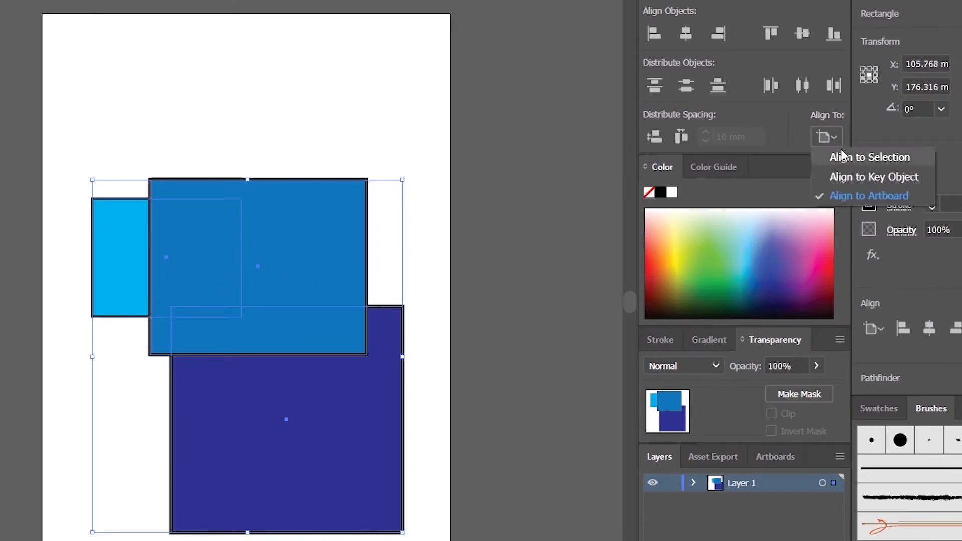
click(852, 157)
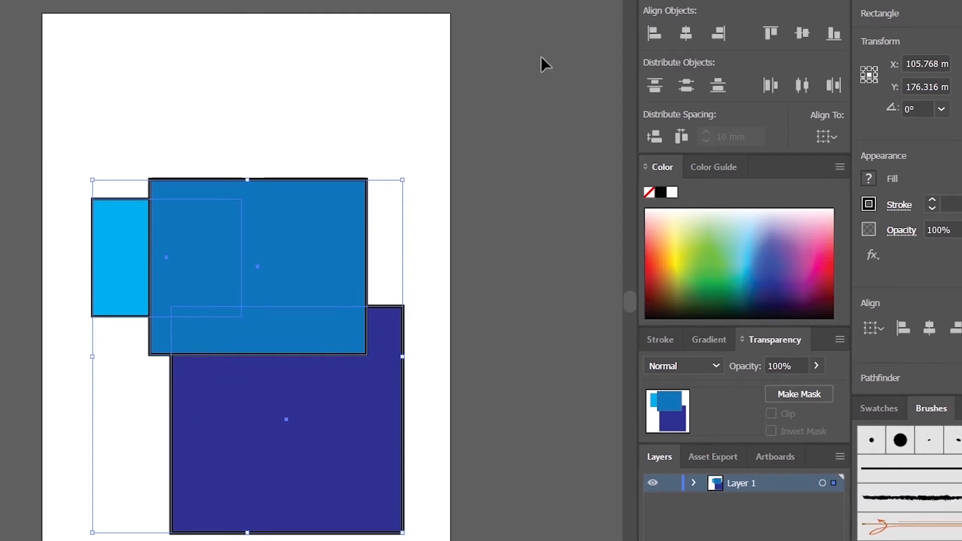
Step: Distribute the three rectangles relative to the selection by top edges, vertical centres, bottom edges, left edges, horizontal centres and right edges
click(653, 86)
click(692, 86)
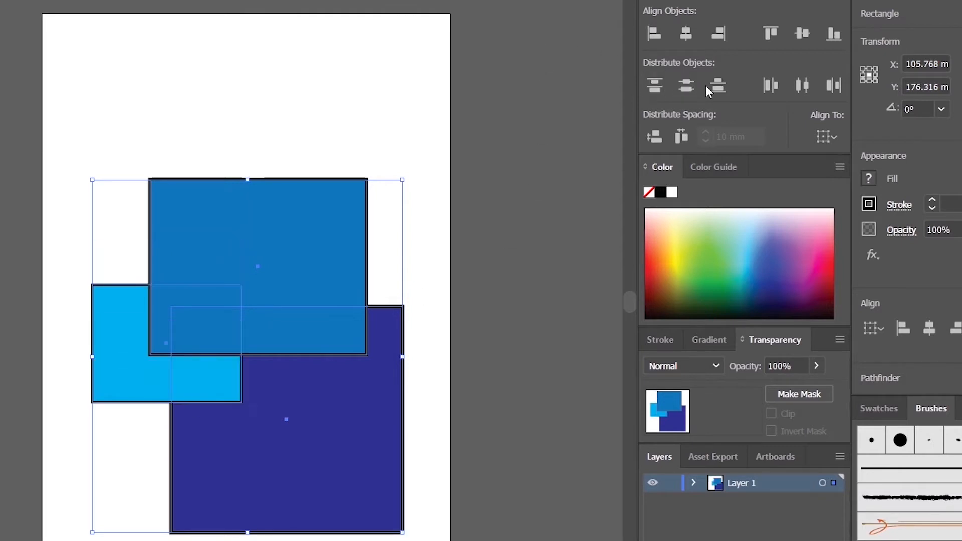
click(723, 85)
click(774, 84)
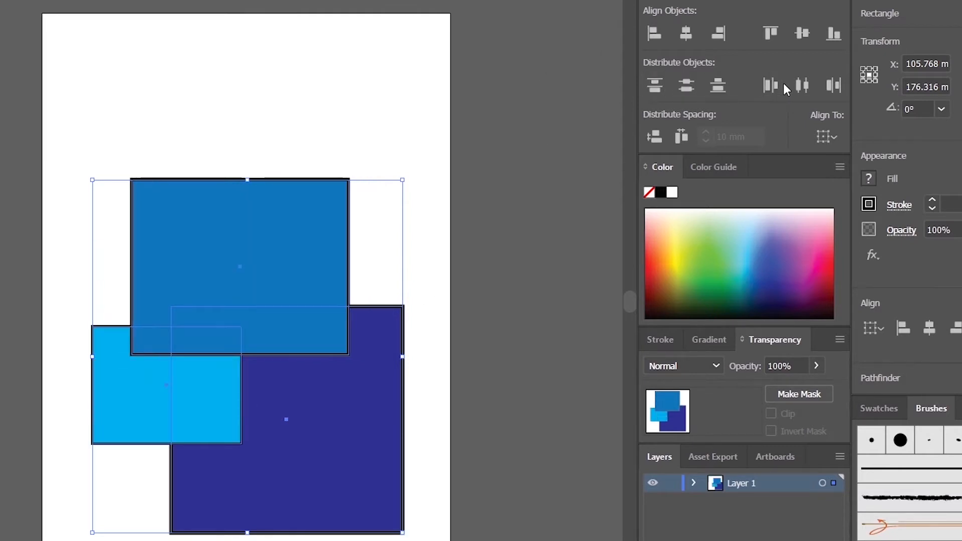
click(802, 85)
click(832, 84)
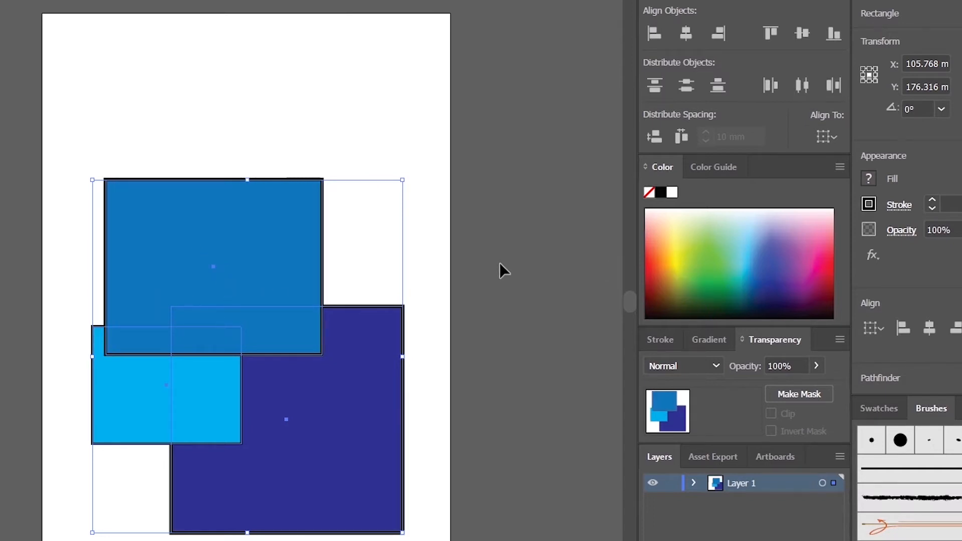
Step: Set alignment to a key object, shift the three rectangles slightly, and make the medium blue rectangle the key object
click(835, 127)
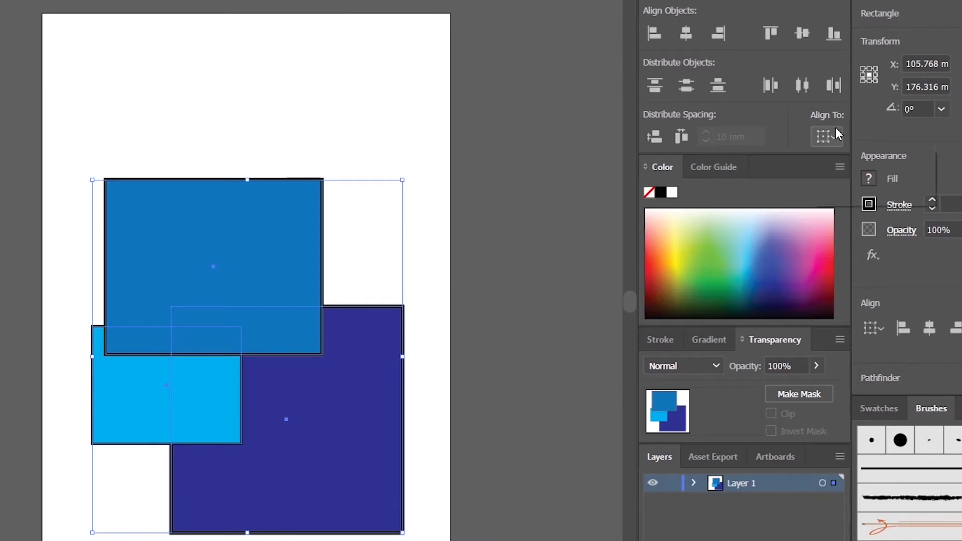
click(846, 180)
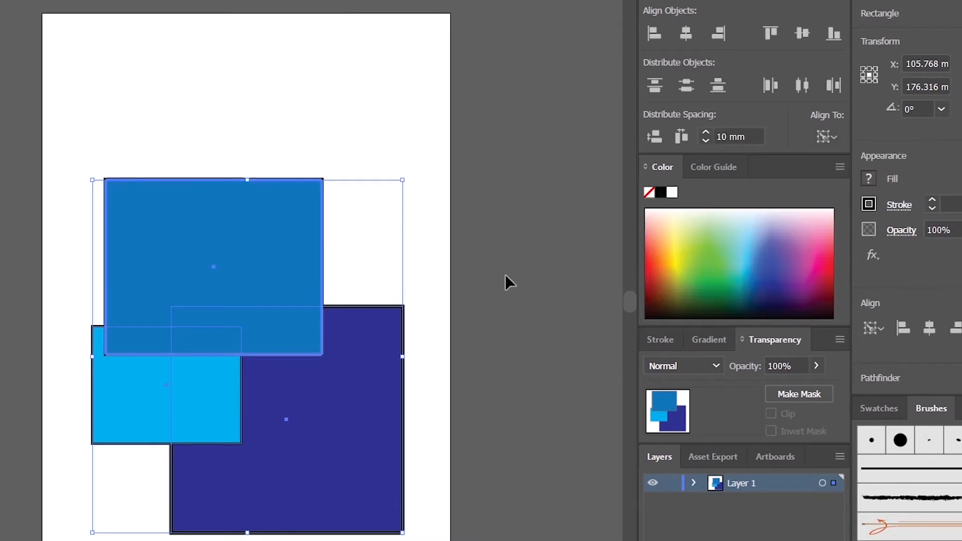
drag(267, 239, 287, 251)
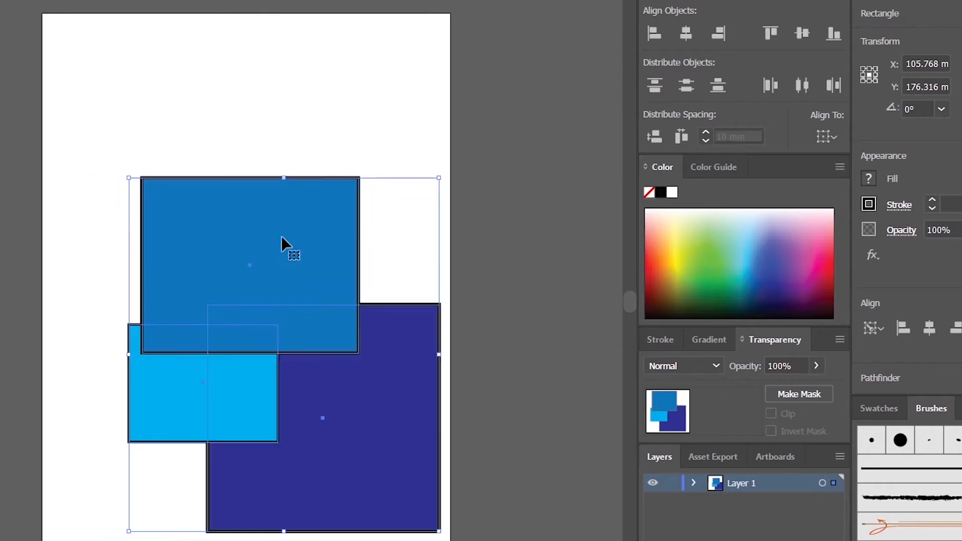
click(238, 215)
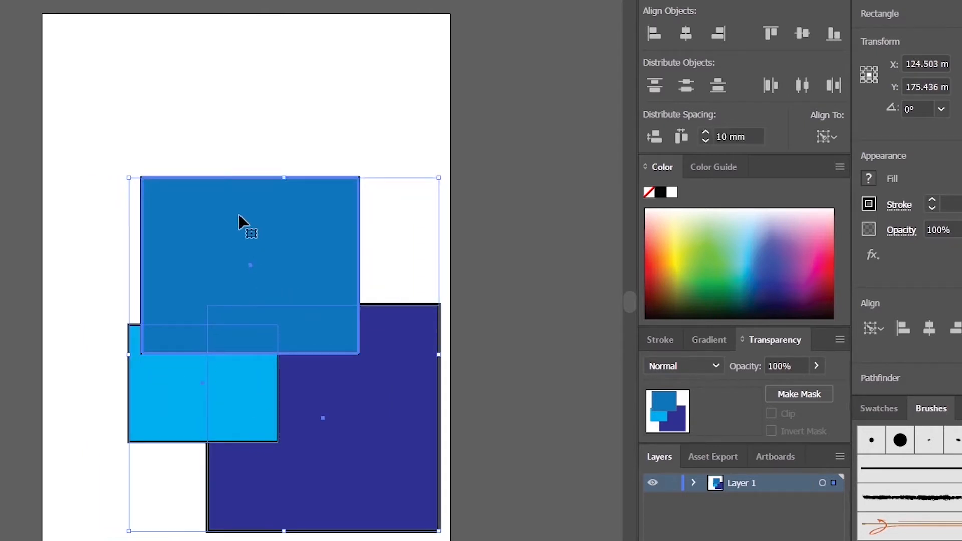
Step: Distribute the rectangles relative to the medium blue key object with each vertical and horizontal option, and deselect them
click(661, 84)
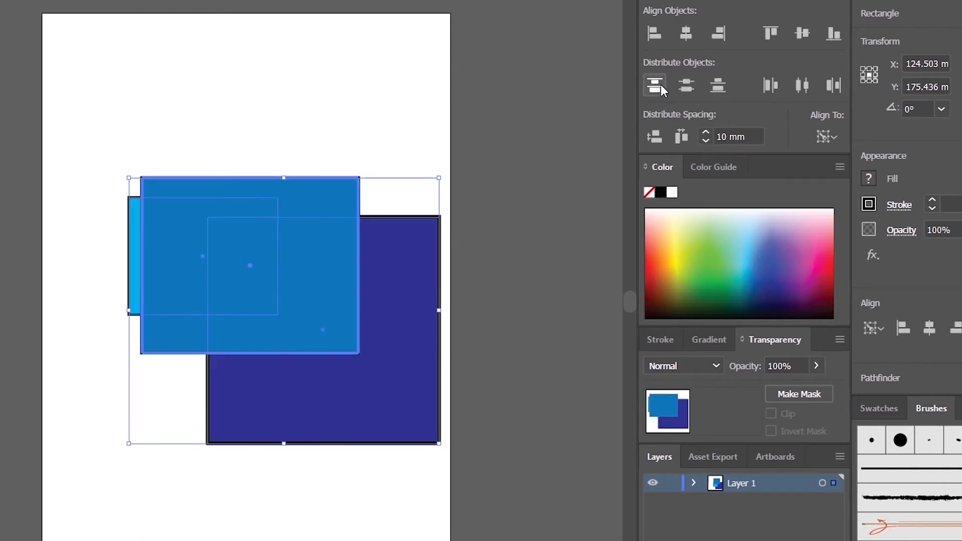
click(694, 87)
click(720, 88)
click(766, 88)
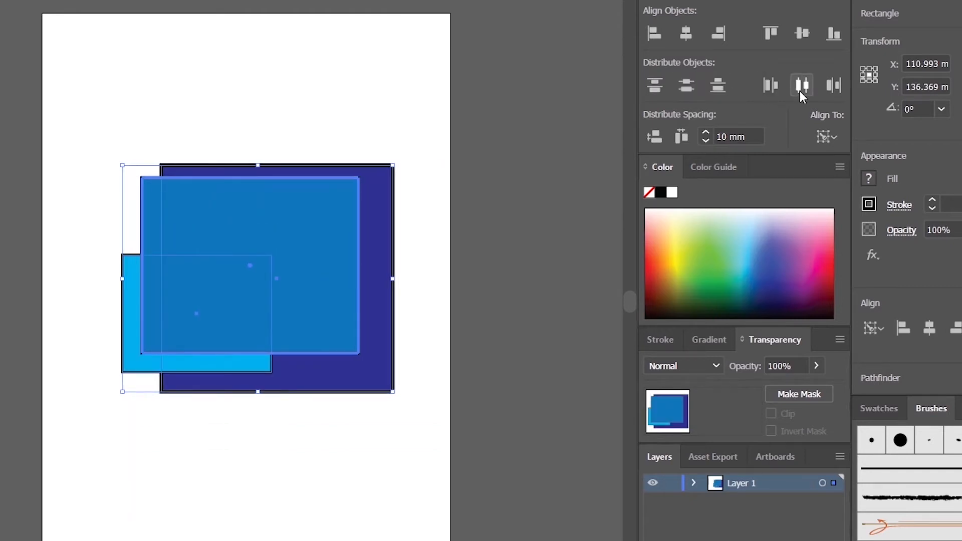
click(799, 91)
click(836, 88)
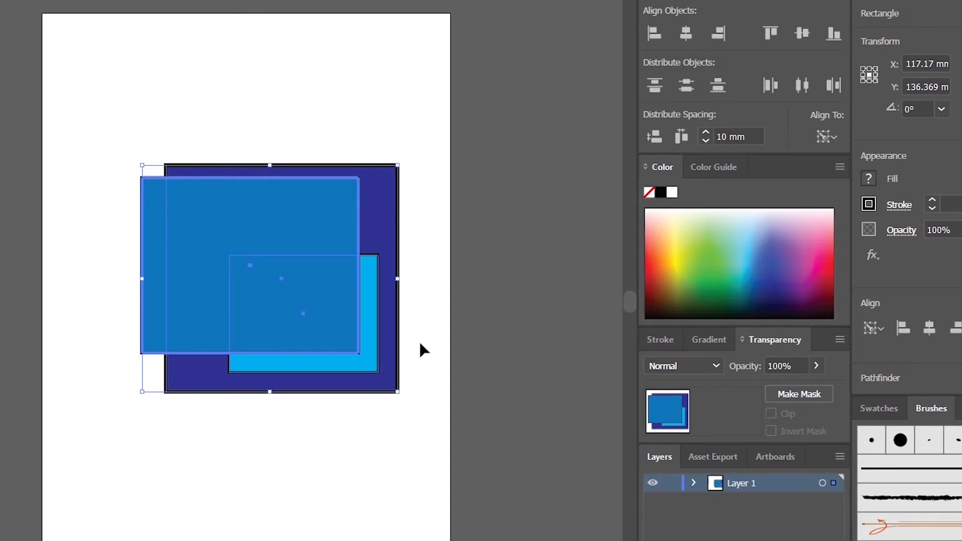
click(487, 224)
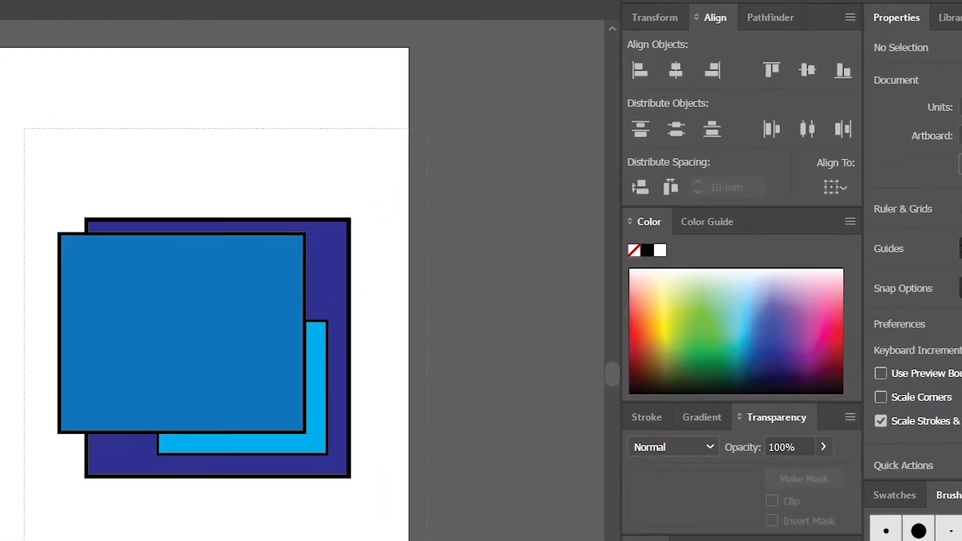
Step: Select all rectangles with the medium blue one as key object and distribute them vertically with a spacing of 20 mm
key(ctrl+a)
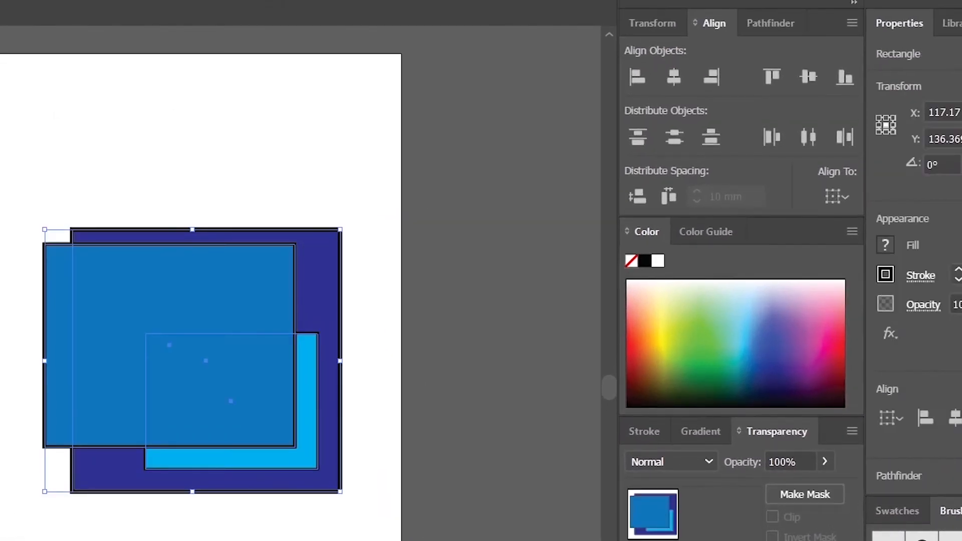
click(190, 290)
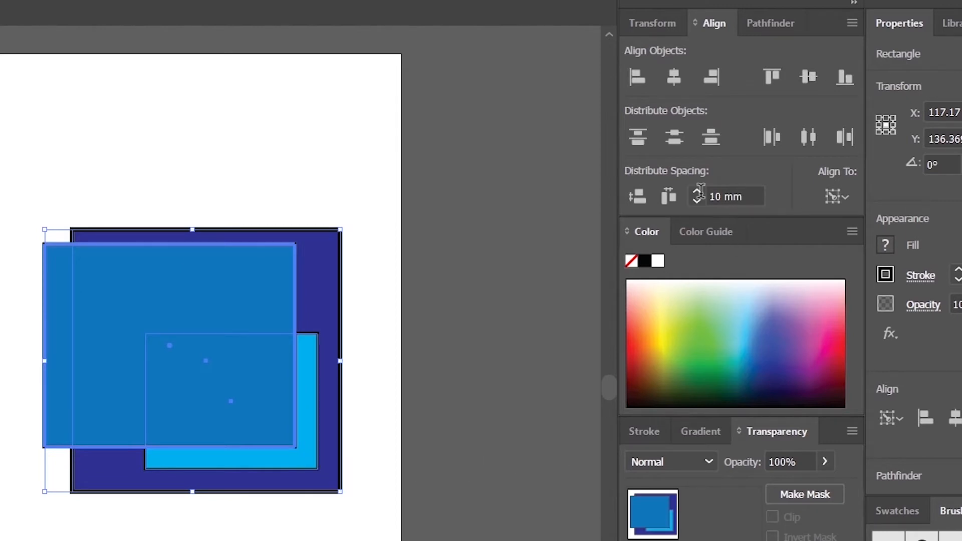
click(719, 196)
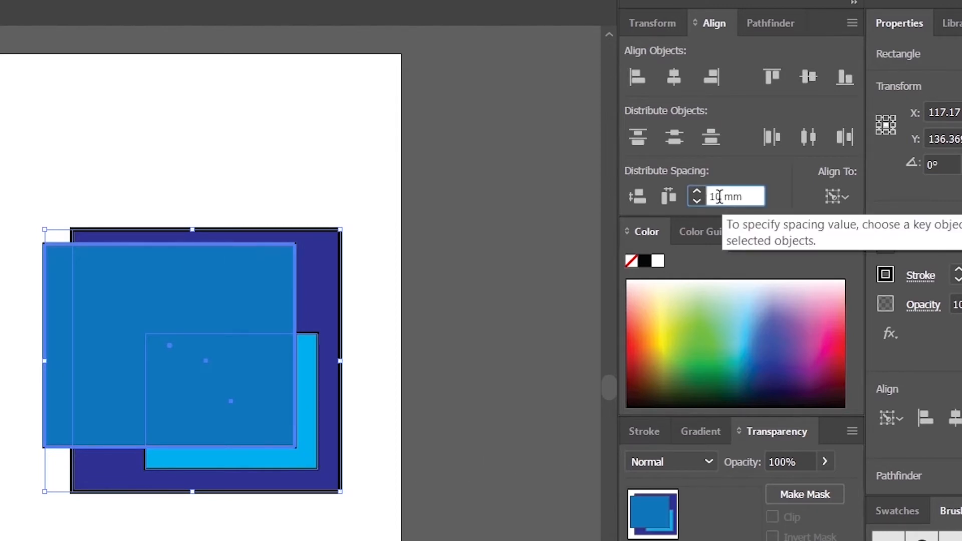
double_click(719, 196)
text(20)
click(735, 170)
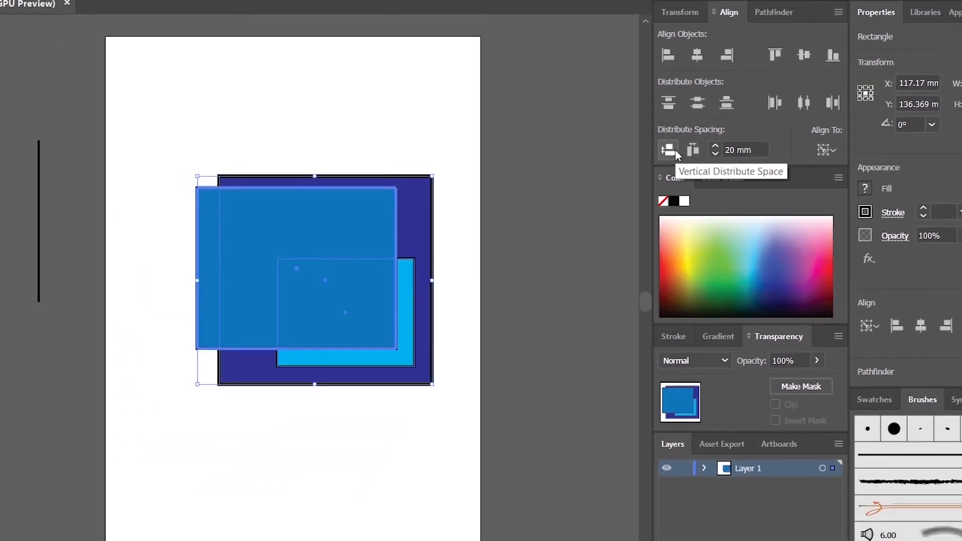
click(644, 196)
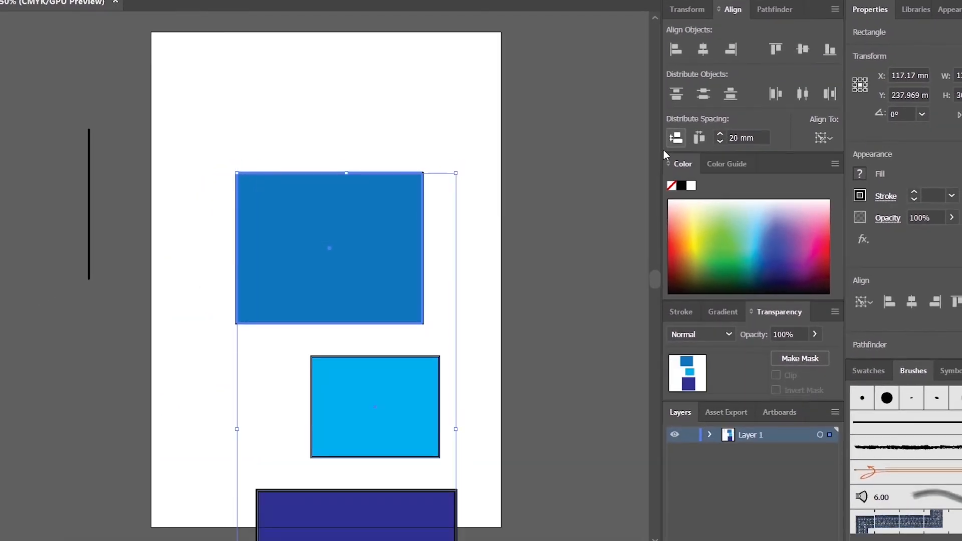
Step: Move the spaced rectangles up the artboard, reselect all three and distribute their horizontal spacing
drag(360, 270, 340, 134)
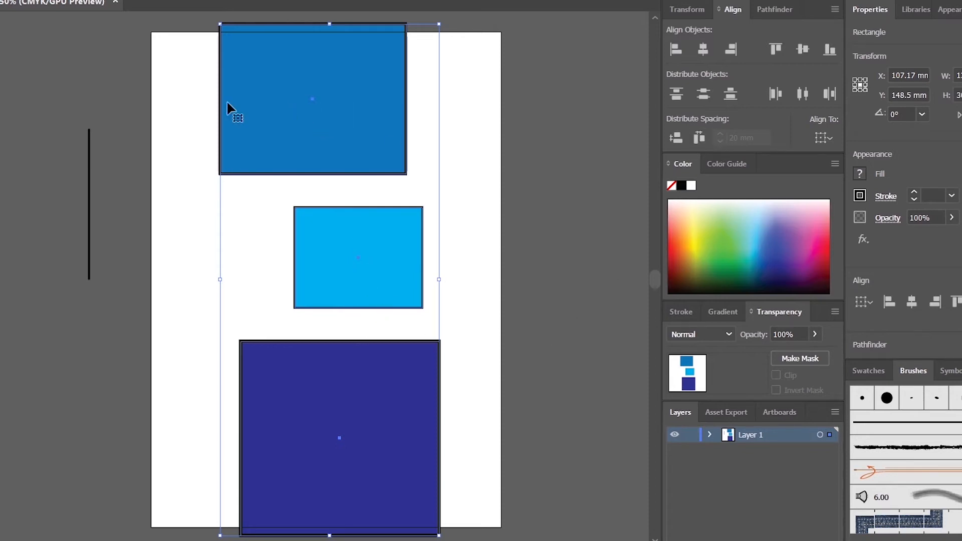
drag(180, 103, 406, 504)
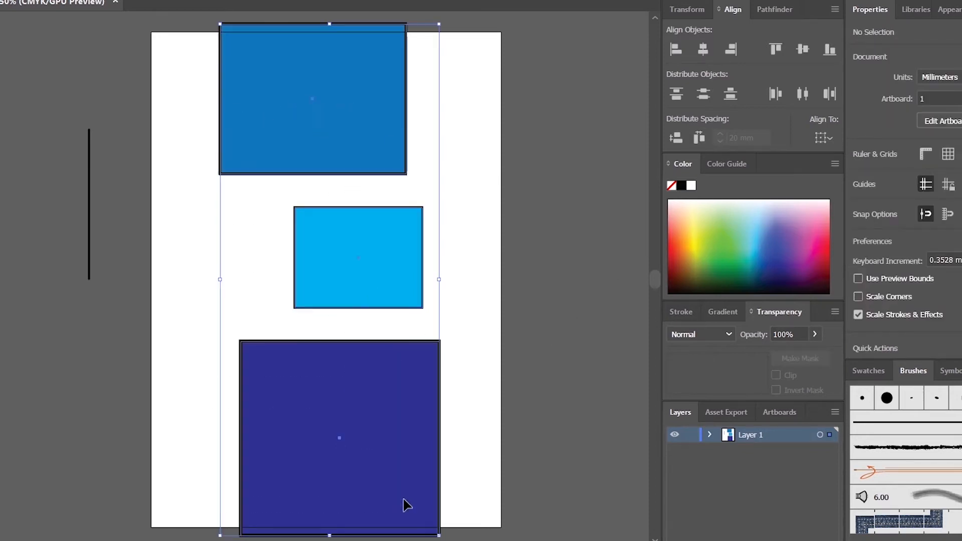
click(701, 138)
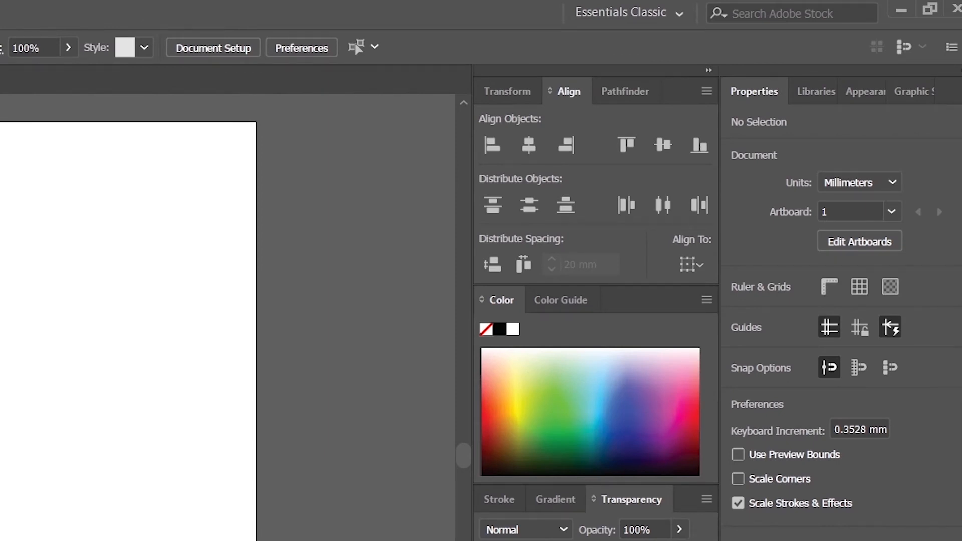
Step: Show the Pathfinder panel and check its entry in the list of available panels
click(647, 94)
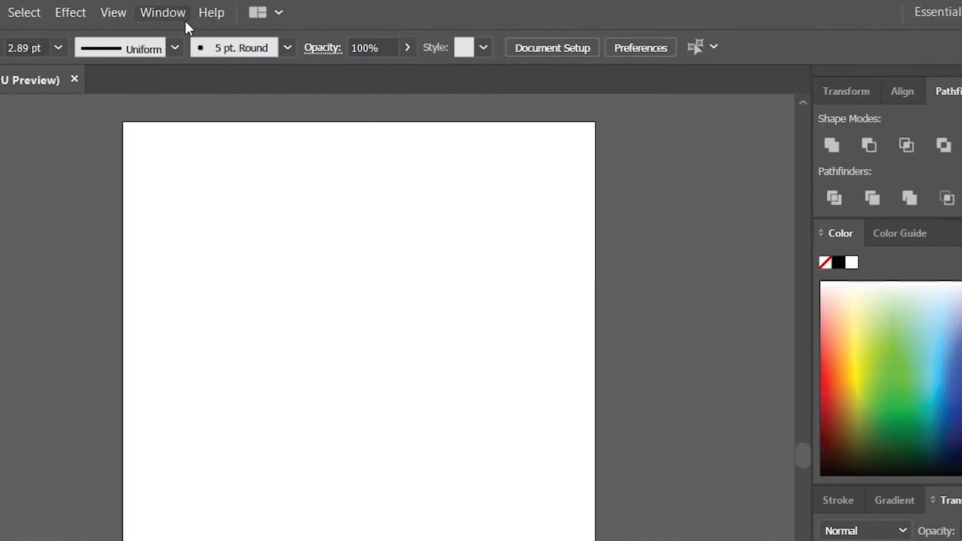
click(163, 13)
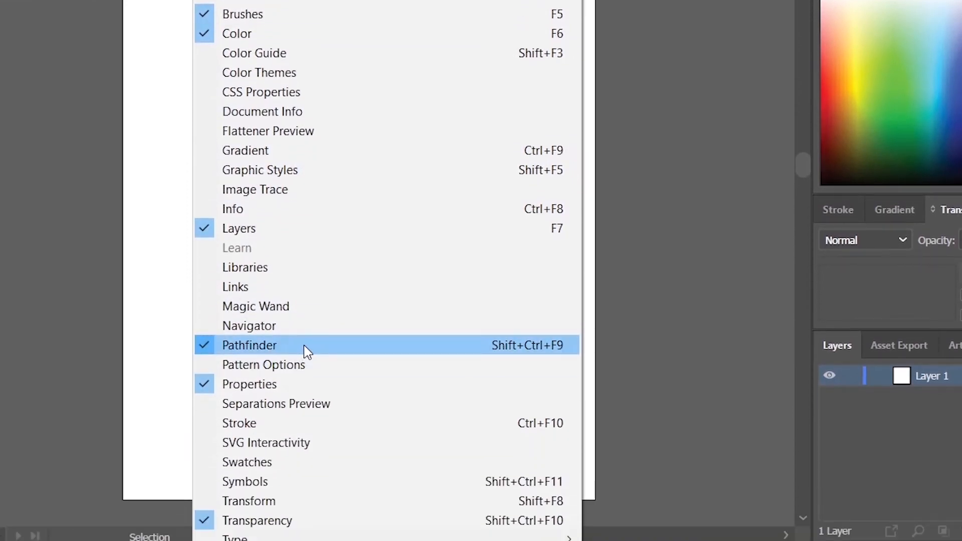
click(639, 232)
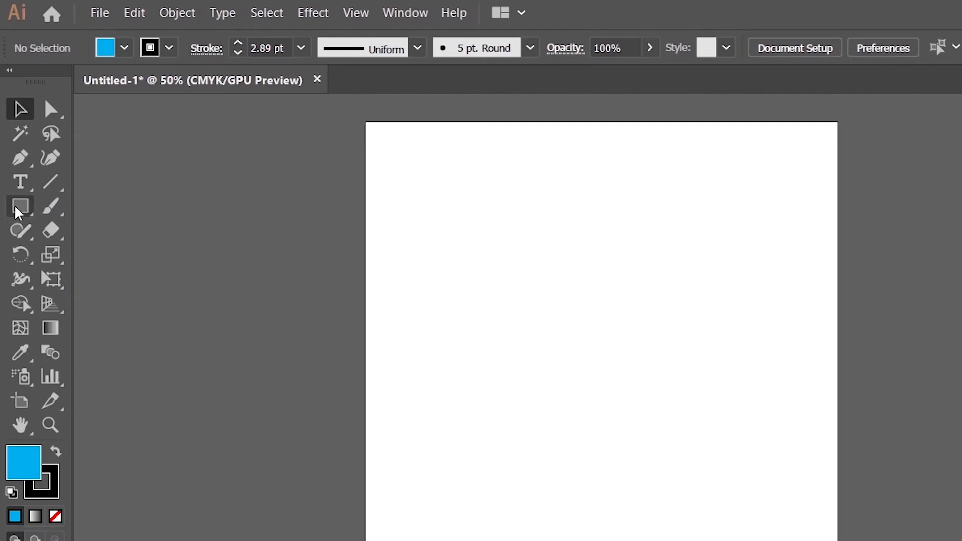
Step: Draw a small upright light blue ellipse on the artboard and a larger ellipse about 131 mm wide overlapping its side
click(19, 207)
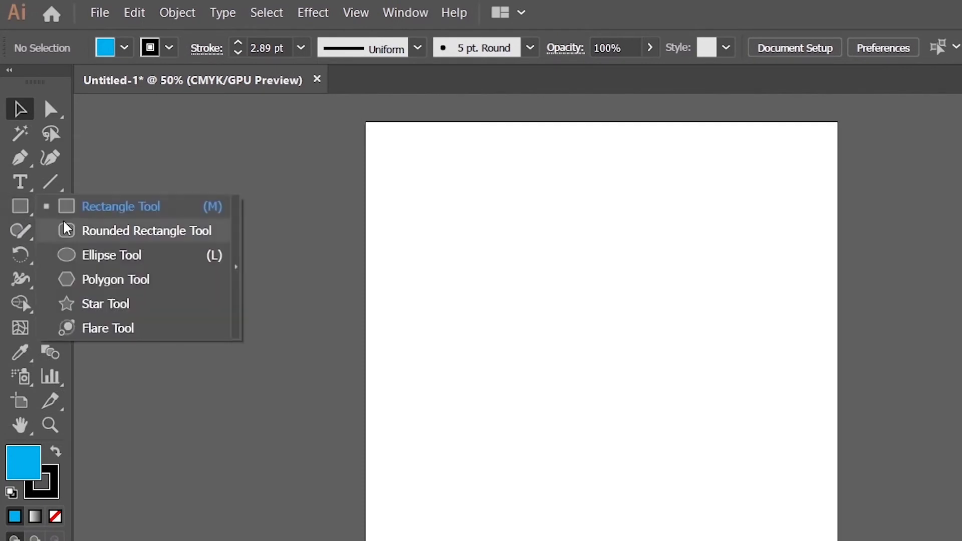
click(81, 254)
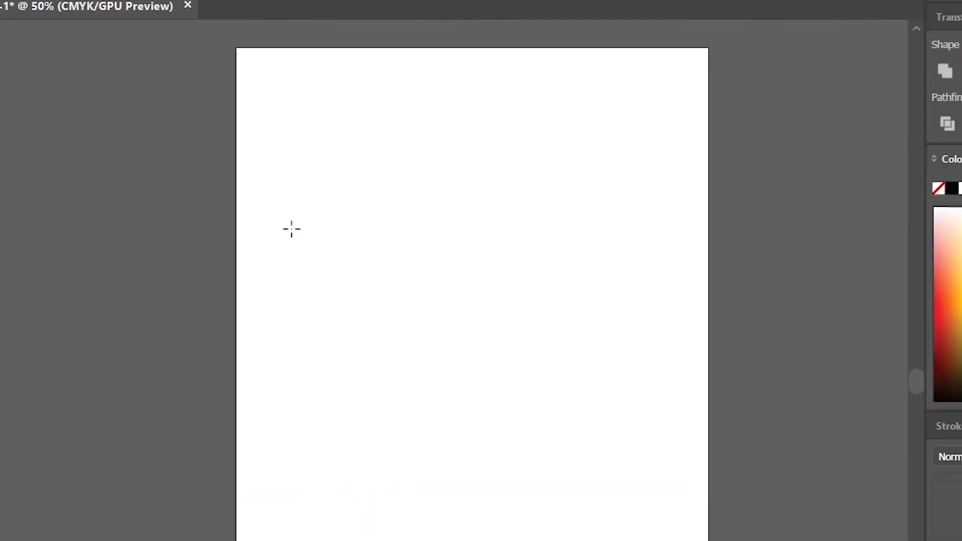
drag(279, 209, 420, 381)
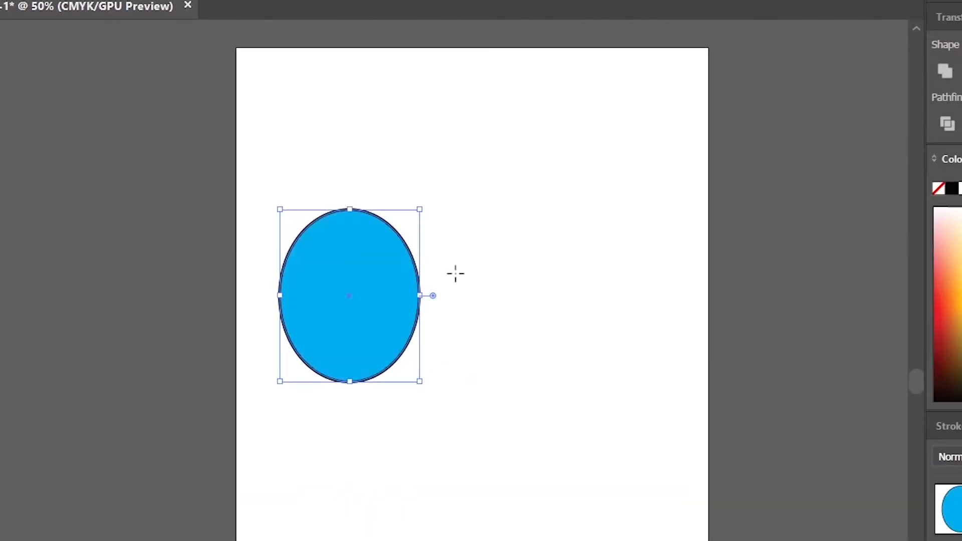
drag(392, 187, 688, 440)
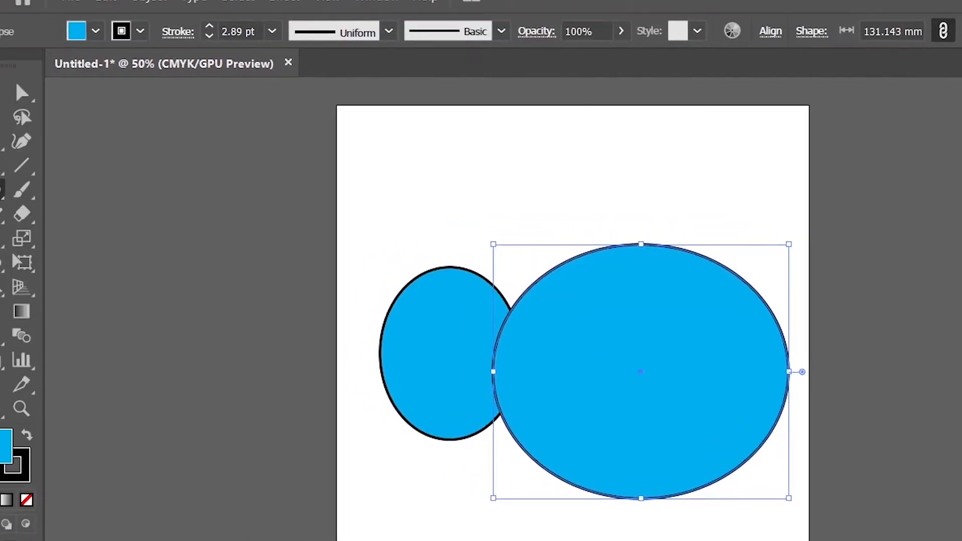
Step: Fill the larger ellipse with dark blue and switch to the Selection tool
click(124, 48)
click(127, 84)
key(v)
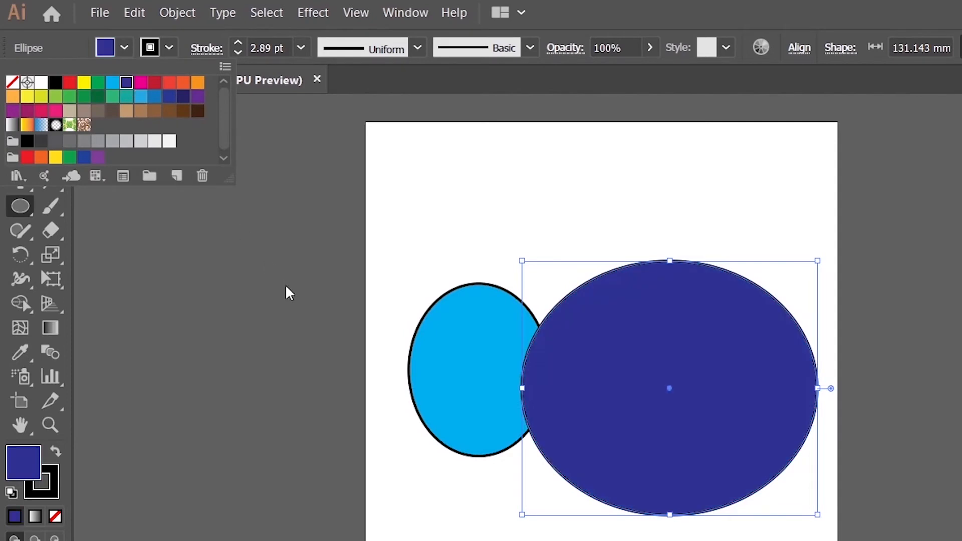
Step: Move the light blue ellipse diagonally down so it lies further under the dark blue one, and deselect it
click(455, 382)
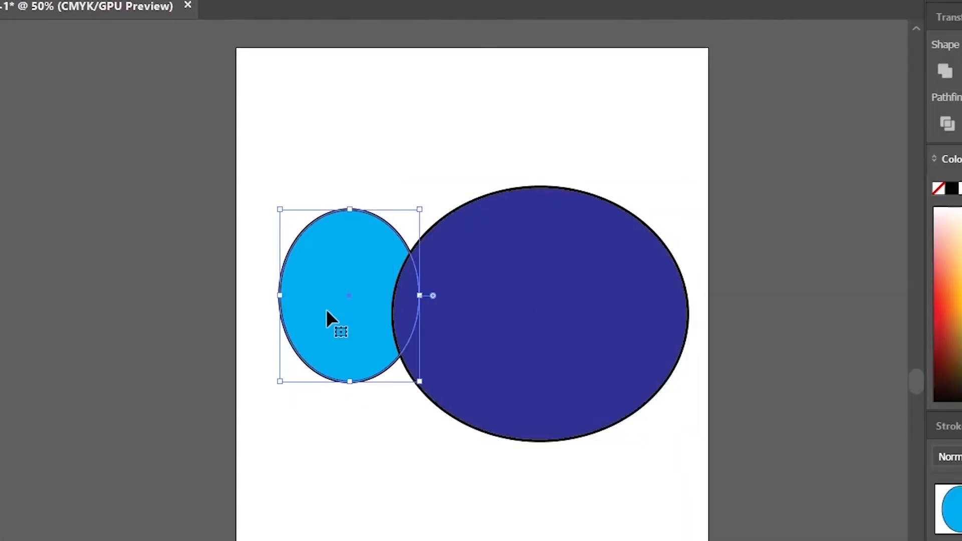
drag(327, 310, 391, 380)
click(284, 515)
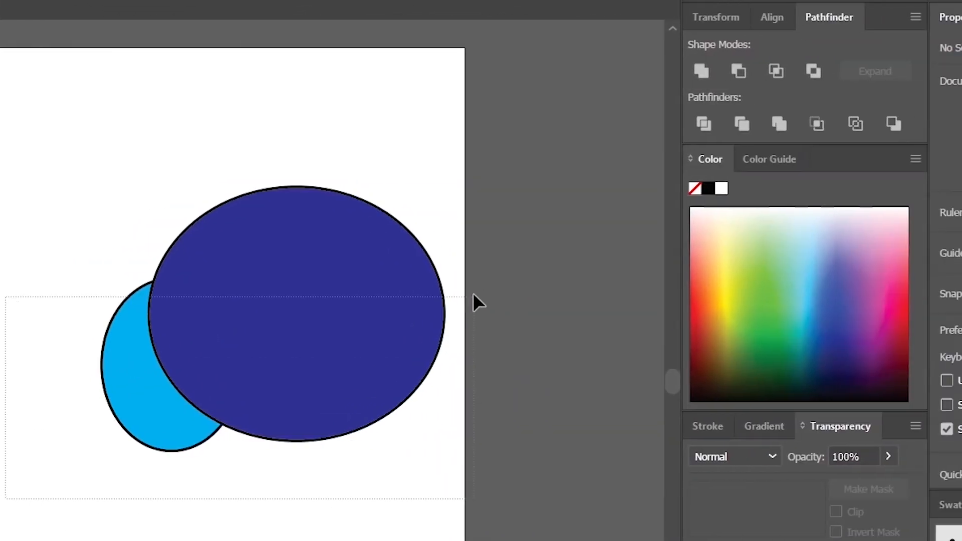
Step: Unite the two ellipses into a single shape, select it to inspect it, and undo the union
key(ctrl+a)
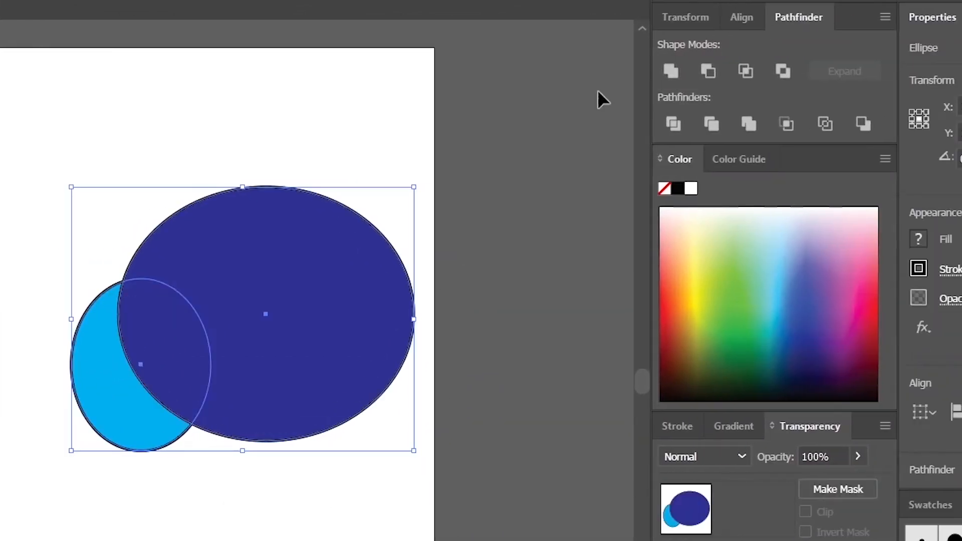
click(673, 73)
click(151, 515)
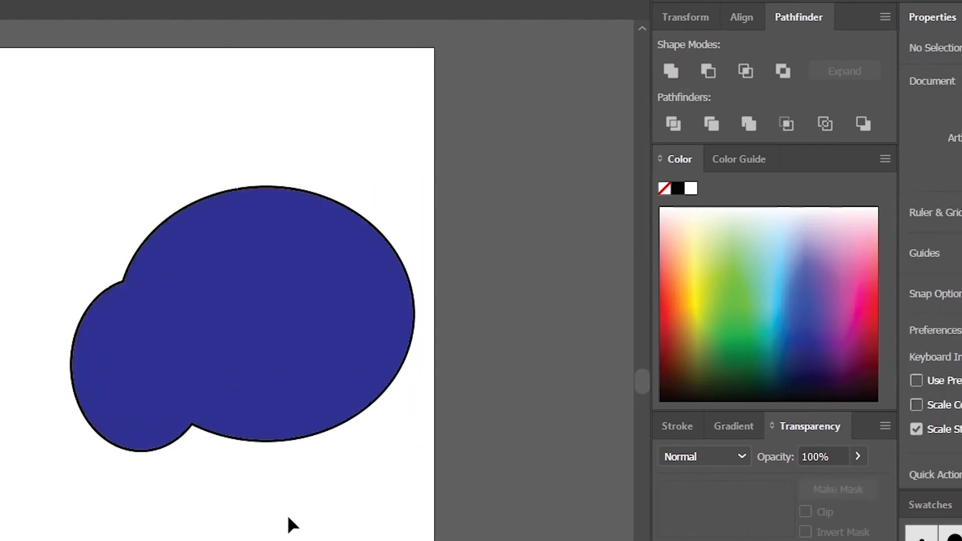
click(275, 376)
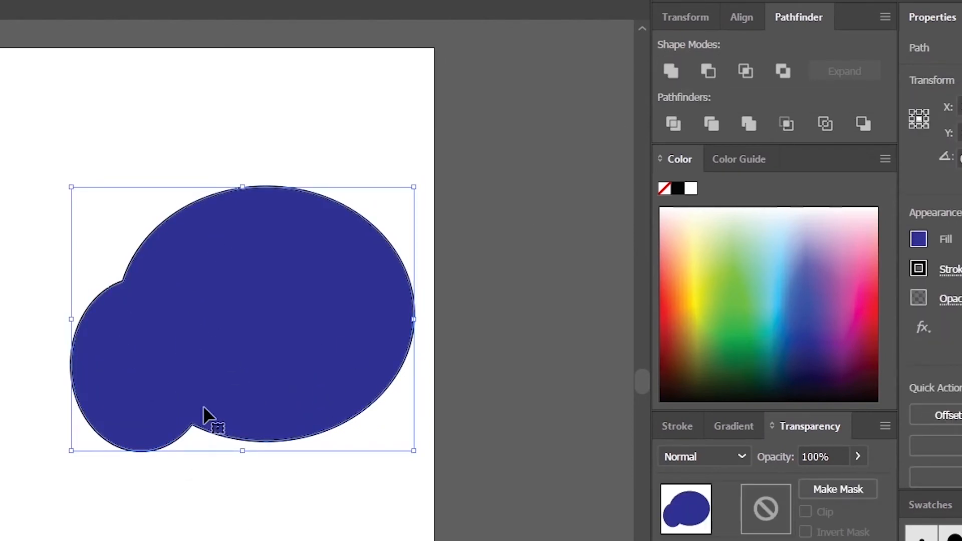
key(ctrl+z)
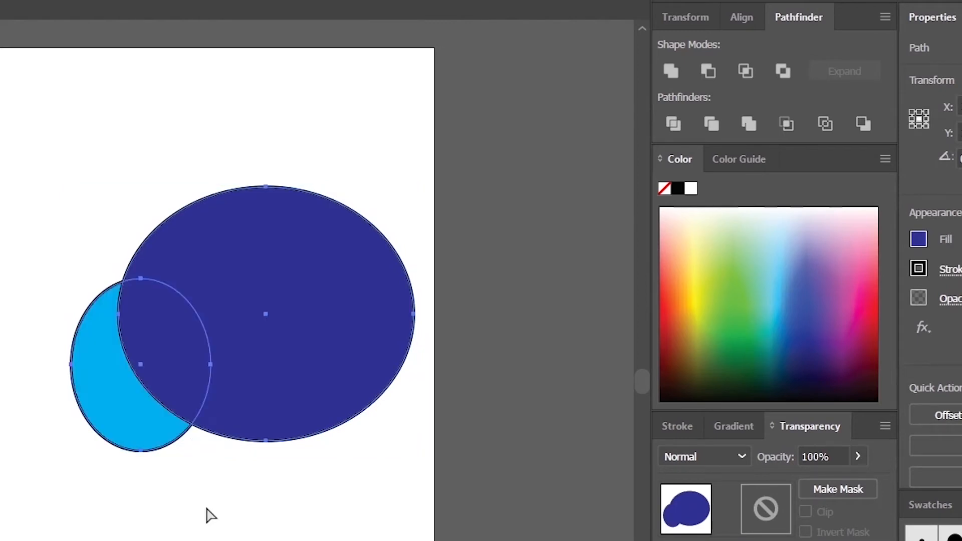
Step: Unite the light blue and dark blue ellipses into a single shape and delete that shape from the artboard
click(59, 488)
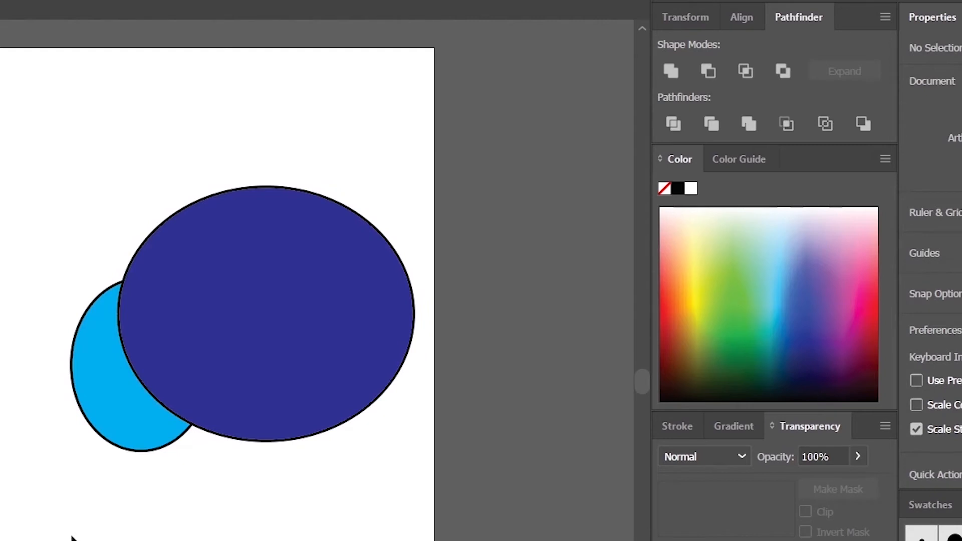
drag(72, 538, 378, 352)
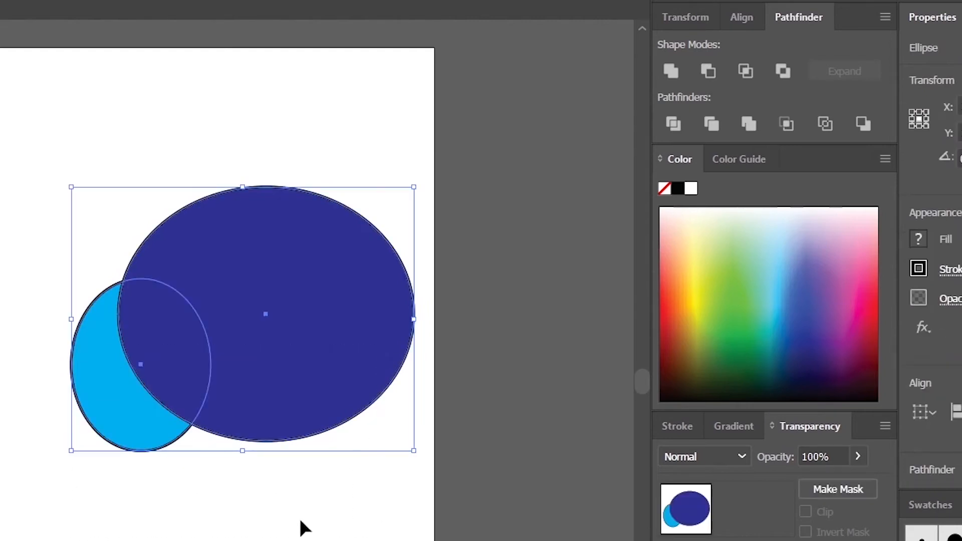
key(shift+m)
click(671, 71)
key(ctrl+shift+a)
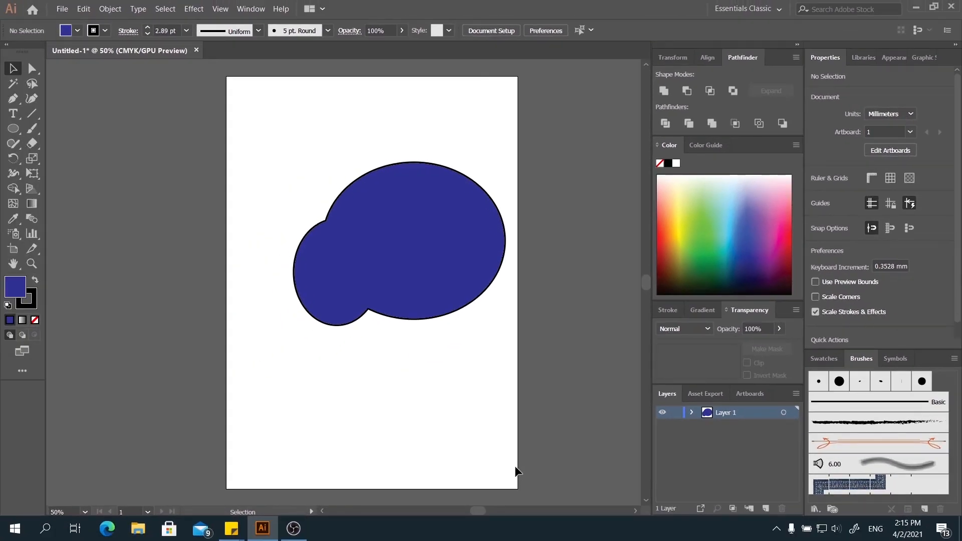
click(416, 275)
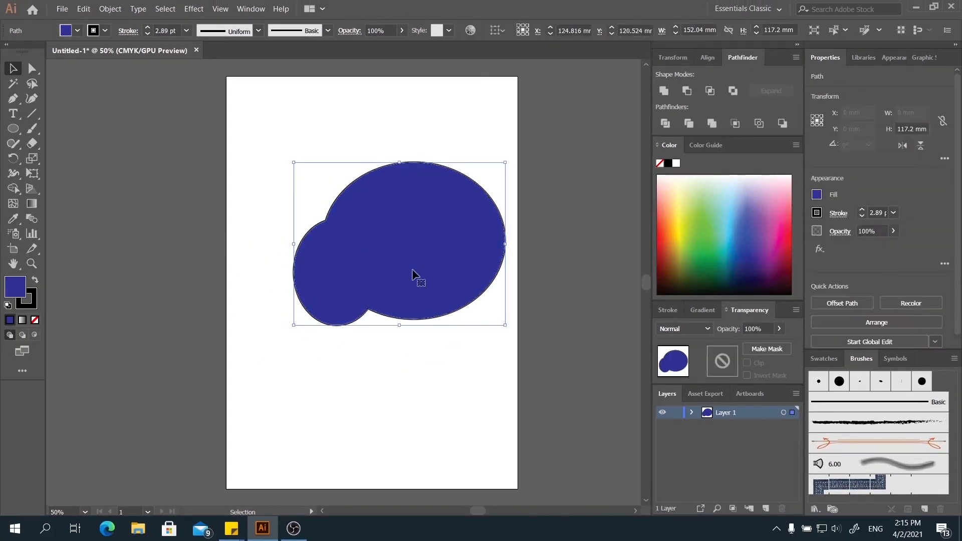
key(Delete)
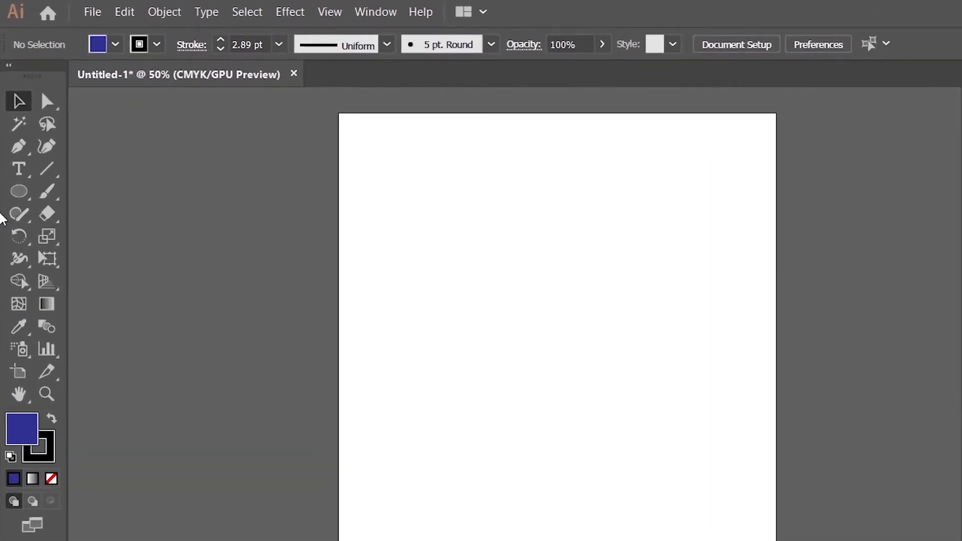
Step: Draw a dark blue circle about 104 mm wide and a larger one about 126 mm wide overlapping its upper right
key(l)
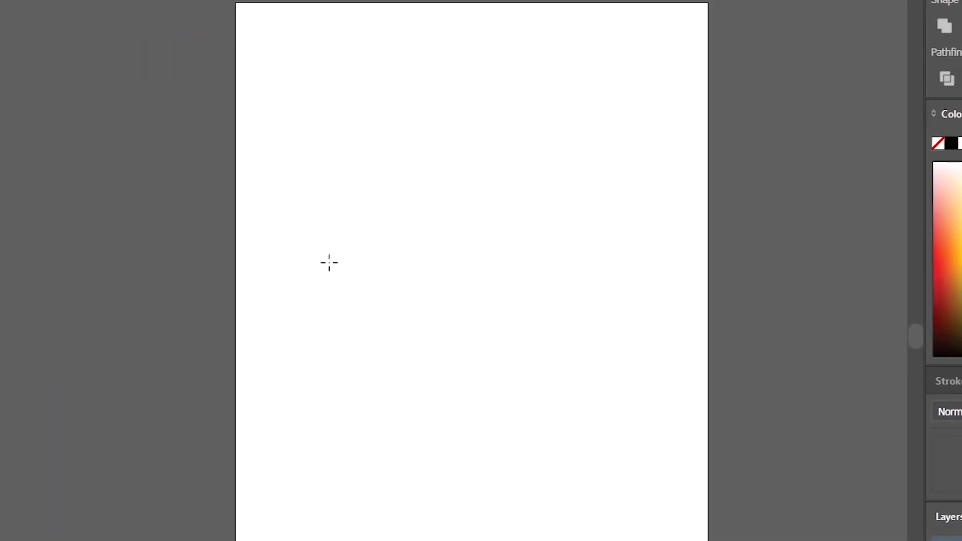
drag(311, 237, 501, 472)
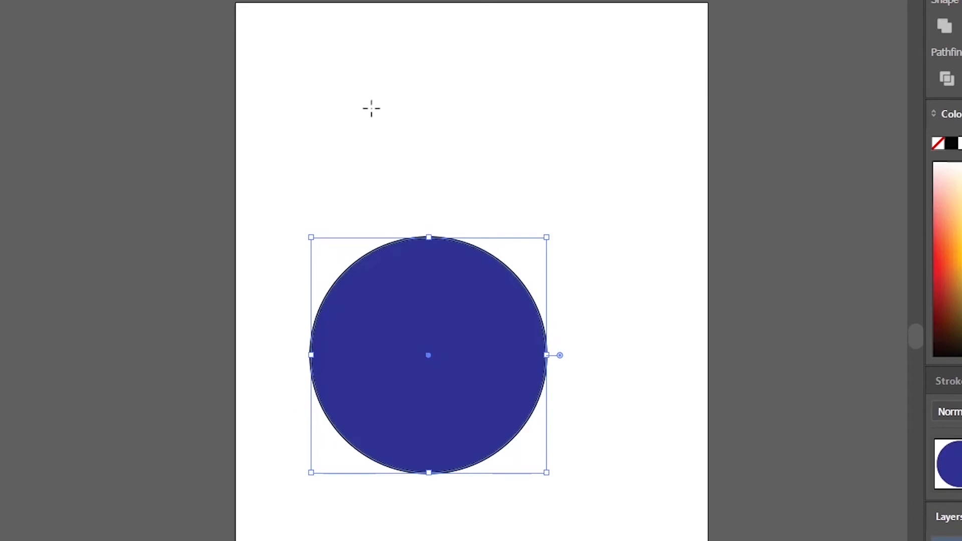
drag(371, 108, 621, 394)
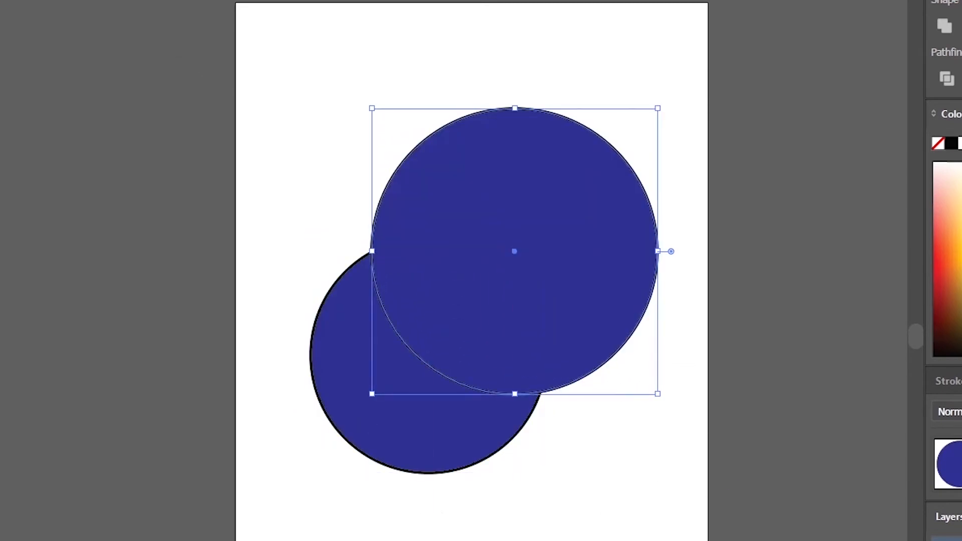
Step: Move the smaller circle diagonally up so it lies further under the larger one, and deselect it
double_click(411, 438)
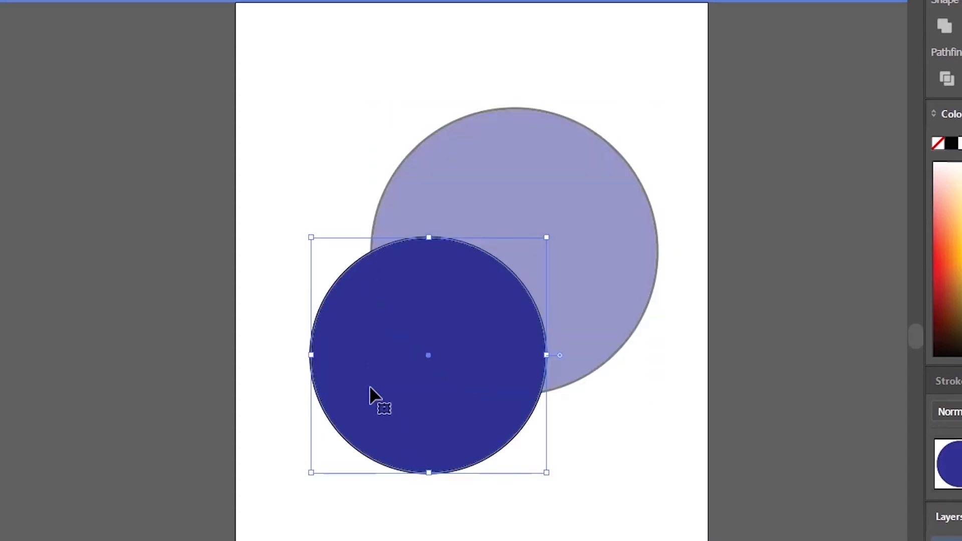
key(Escape)
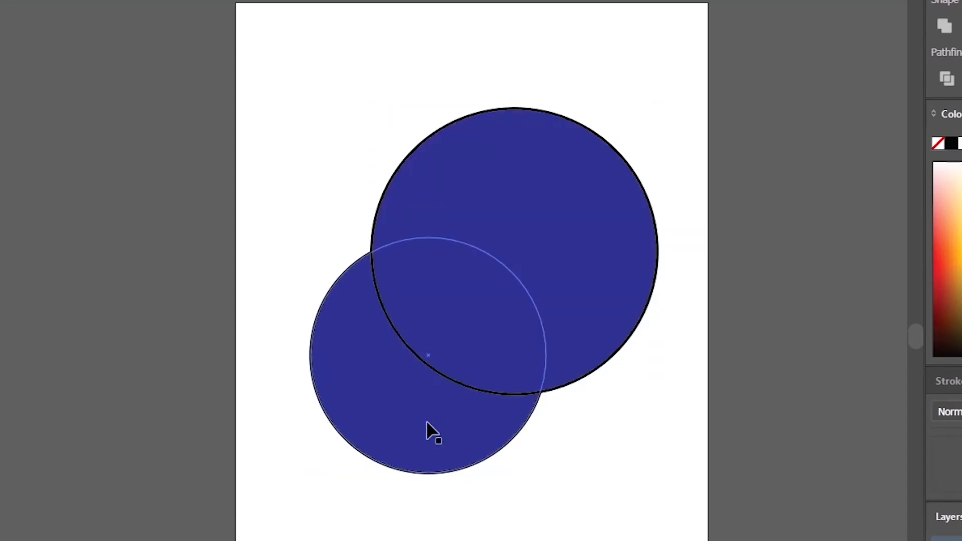
drag(392, 428, 425, 387)
click(506, 453)
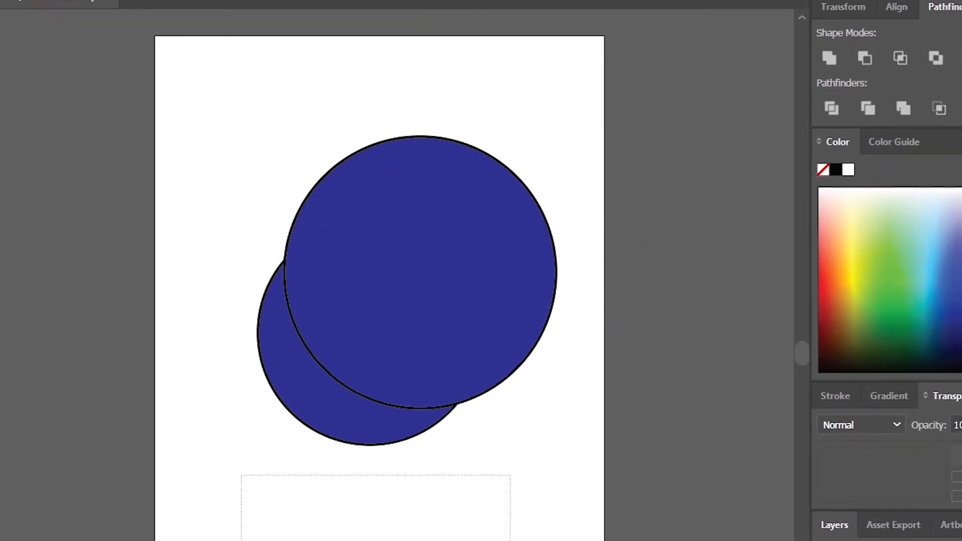
Step: Subtract the larger front circle from the smaller one with Minus Front and rotate the crescent until it stands nearly upright
drag(410, 406, 423, 221)
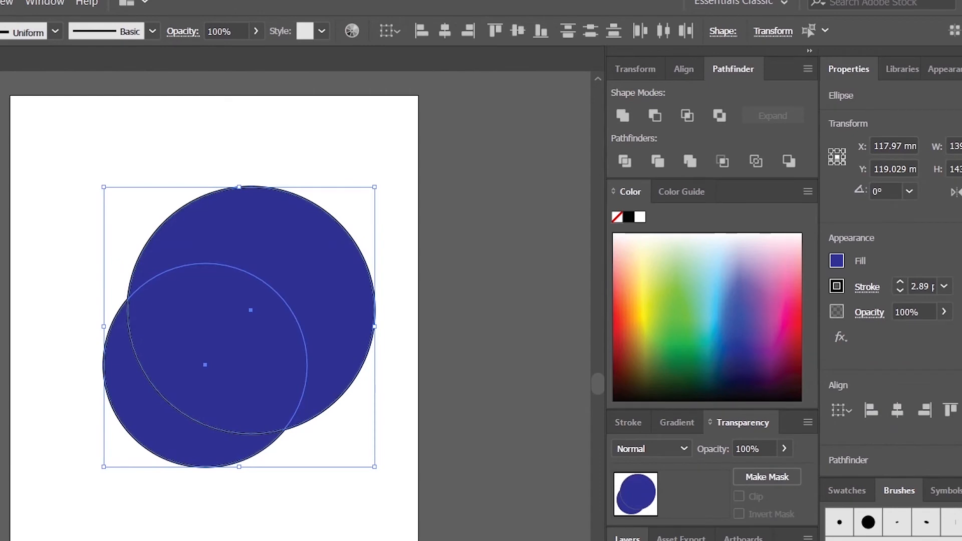
click(656, 120)
click(229, 469)
drag(235, 480, 281, 448)
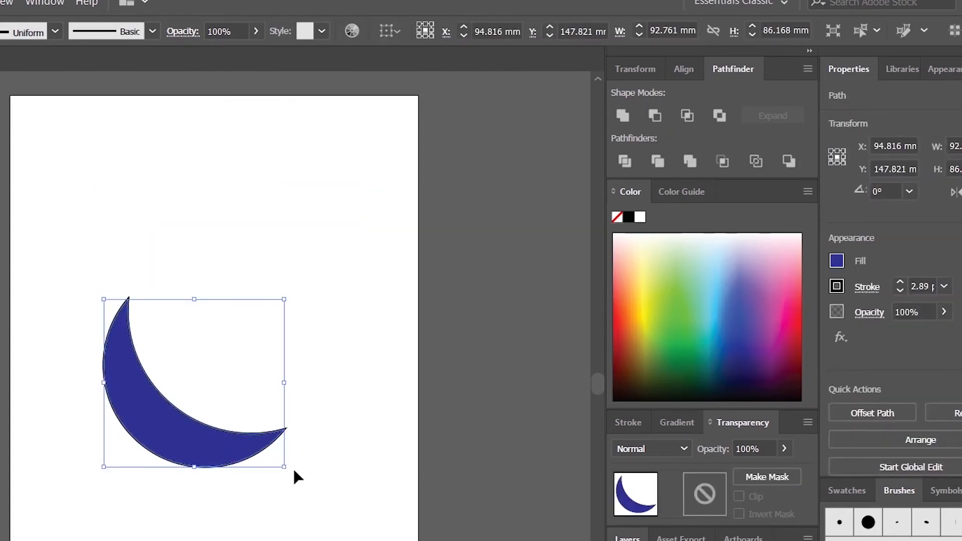
drag(286, 468, 196, 510)
click(196, 510)
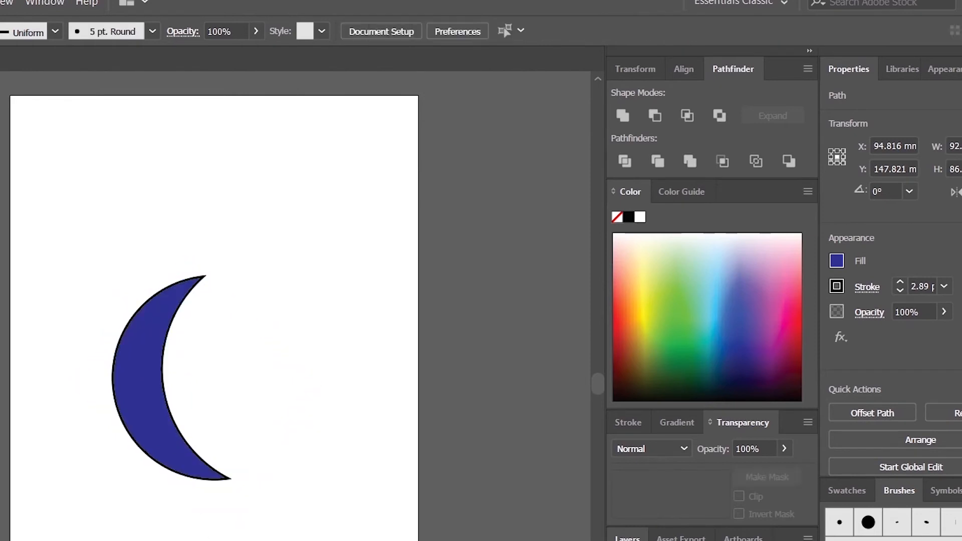
Step: Undo the crescent's rotation and the Minus Front subtraction
click(168, 445)
key(ctrl+z)
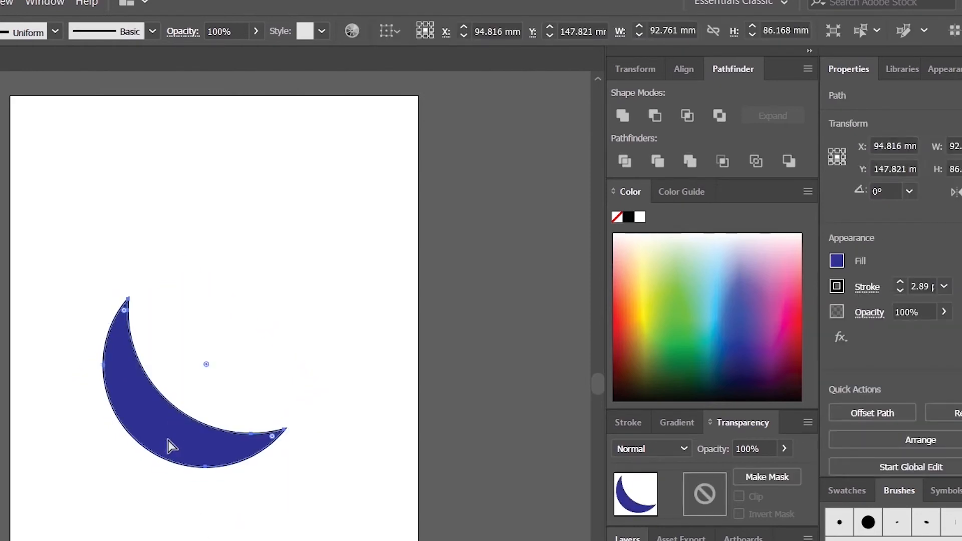
key(ctrl+z)
Step: Move the smaller circle diagonally down and outward to reduce its overlap, and fill it with light blue
click(166, 508)
drag(195, 450, 152, 480)
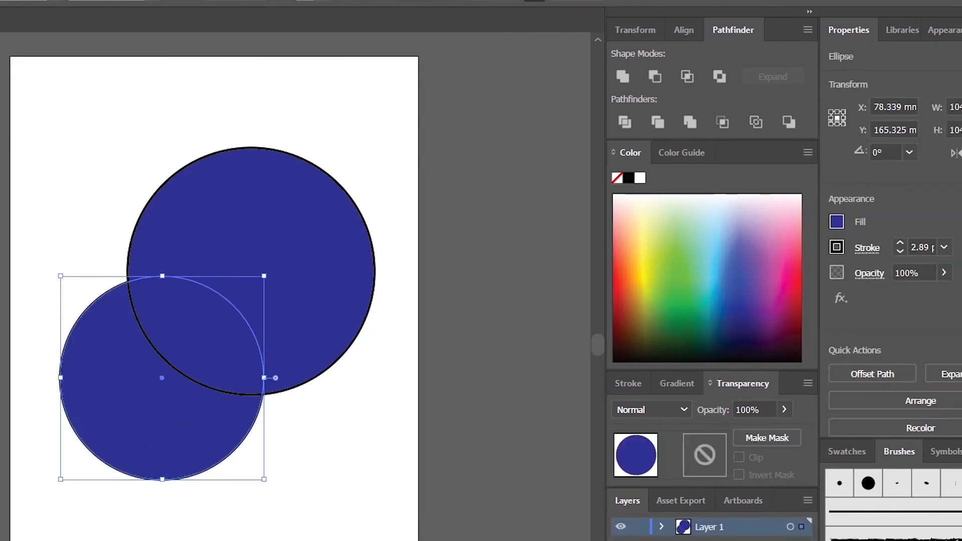
click(105, 242)
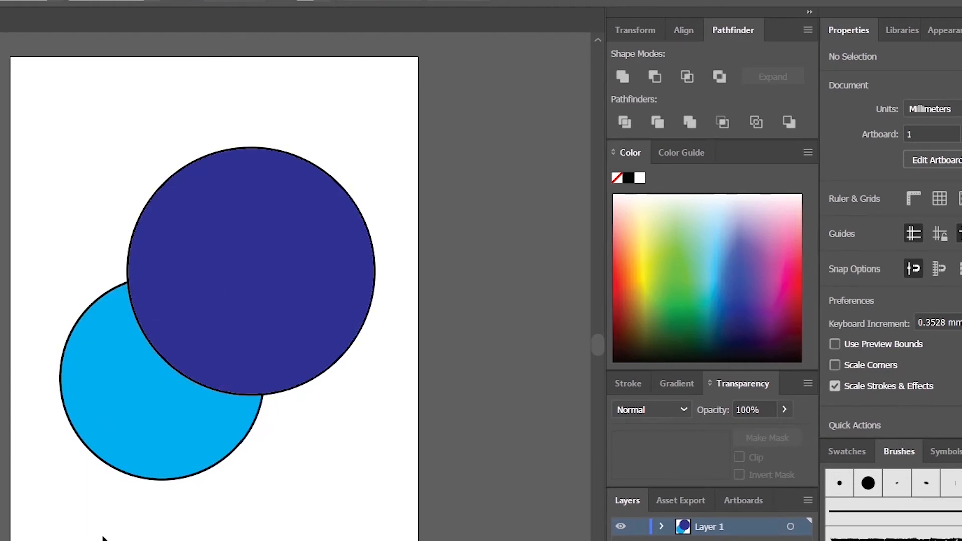
Step: Intersect the two circles to keep only their overlap, rotate the leaf-shaped result, and deselect it
drag(173, 511, 406, 251)
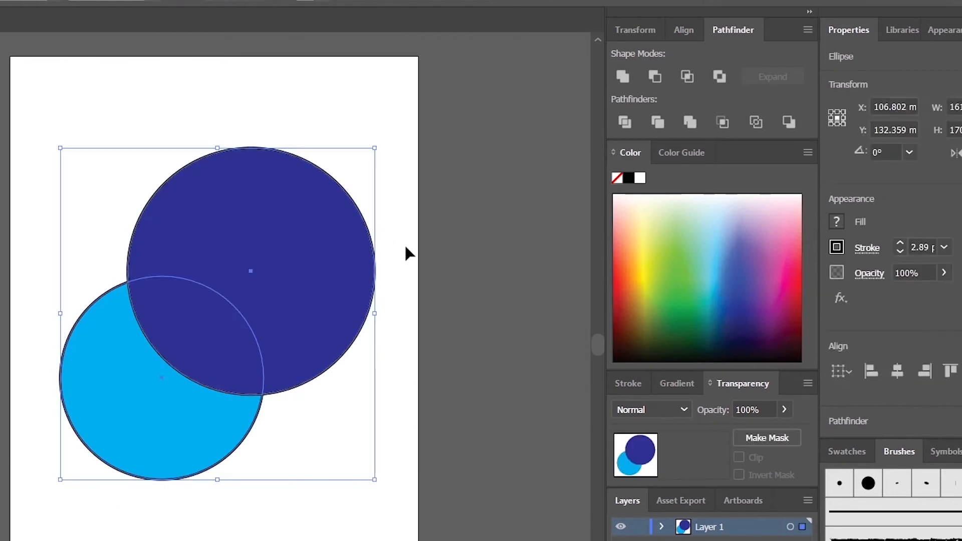
click(695, 80)
click(215, 417)
click(183, 365)
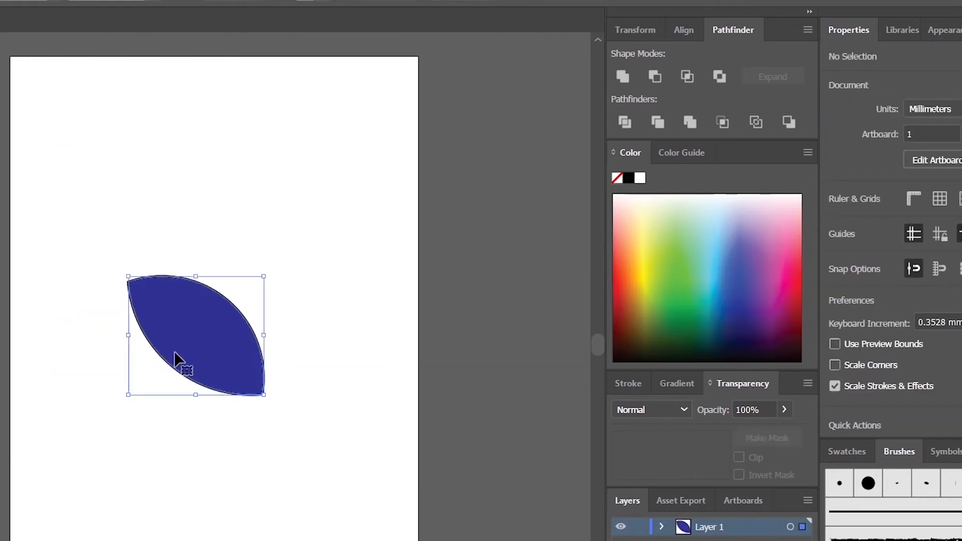
drag(271, 401, 202, 435)
click(240, 454)
Step: Undo the leaf shape's rotation and the intersection, and deselect the two circles
key(ctrl+z)
key(ctrl+z)
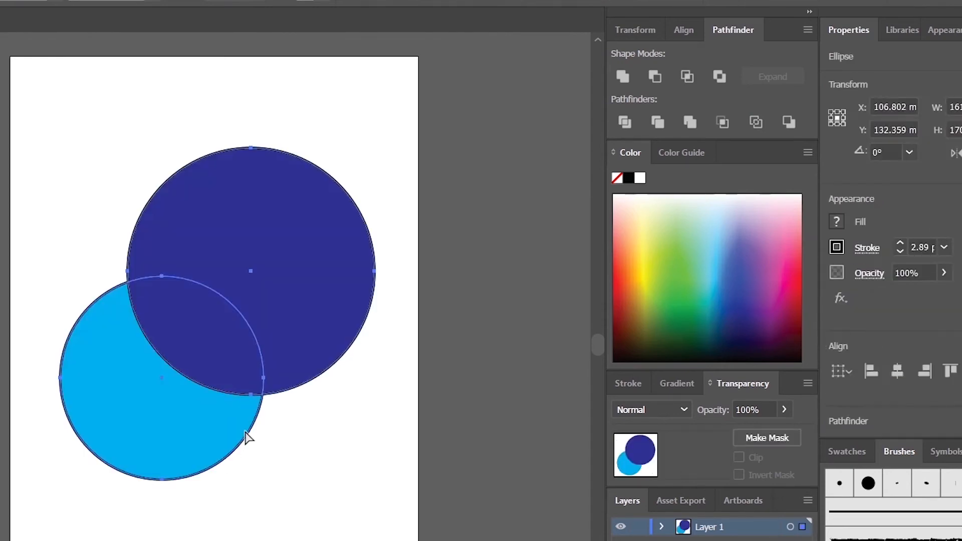
click(303, 397)
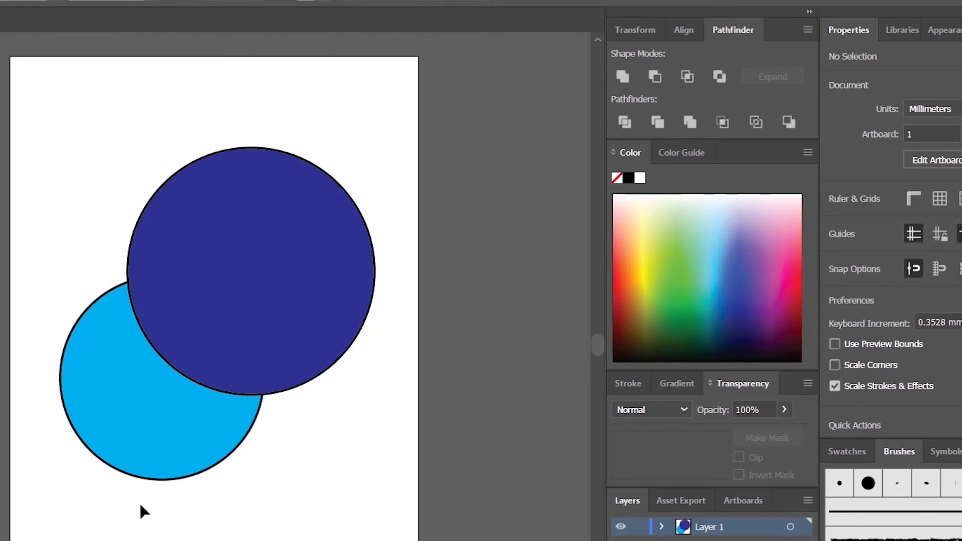
Step: Exclude the overlap of the two circles and move the resulting group slightly down
drag(118, 500, 350, 326)
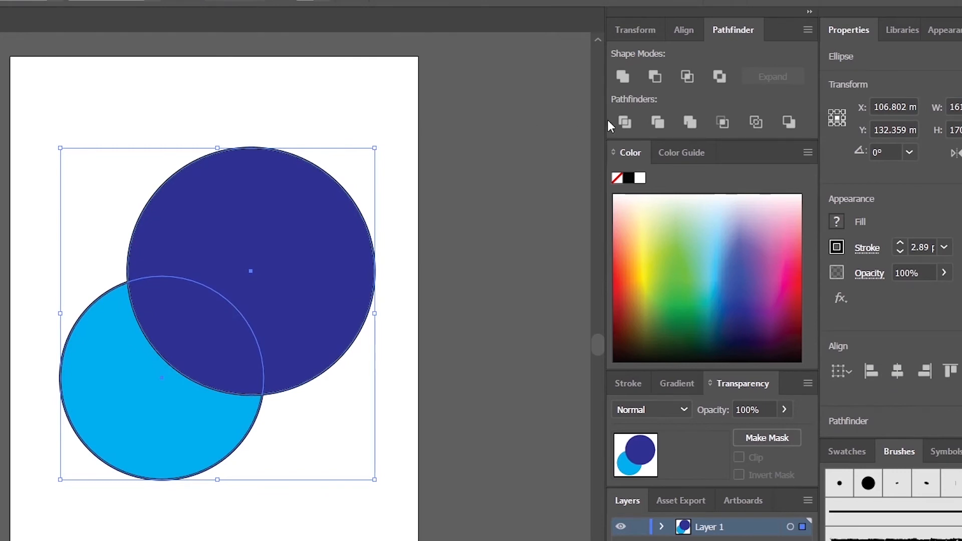
click(726, 82)
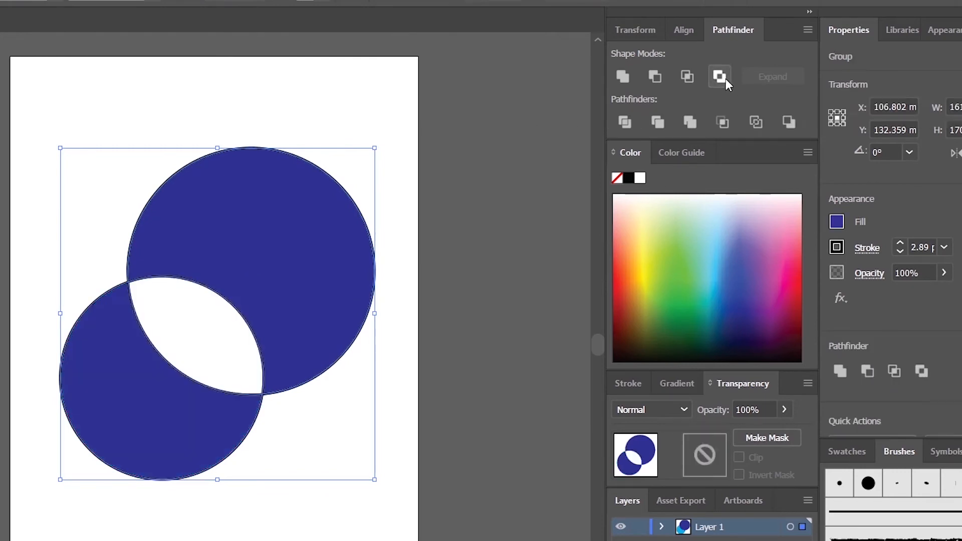
click(349, 525)
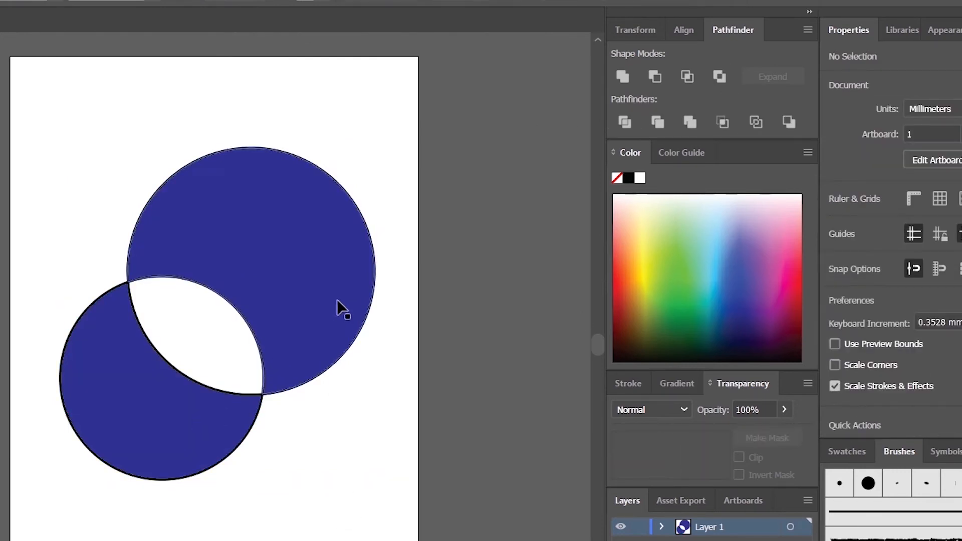
drag(337, 303, 340, 333)
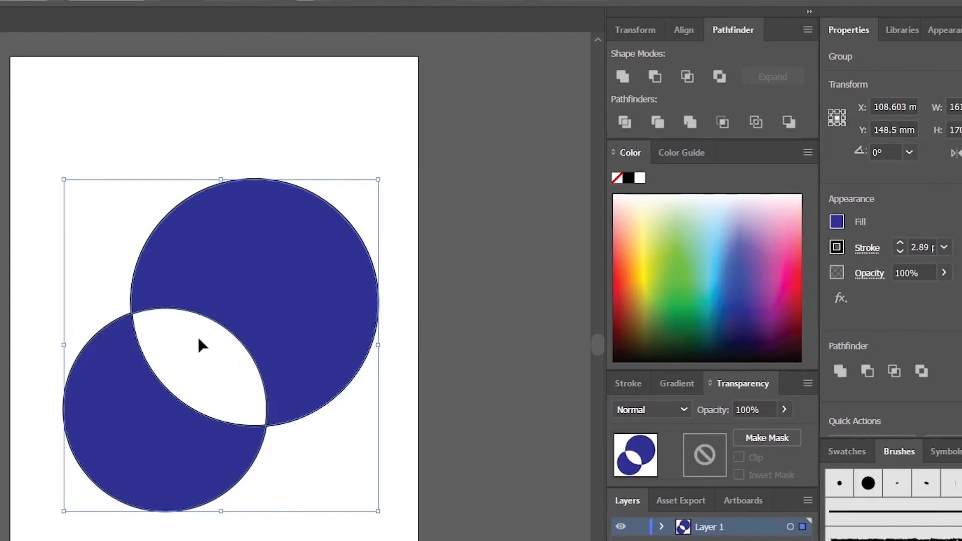
Step: Ungroup the excluded shape and pull its two pieces apart diagonally
right_click(271, 275)
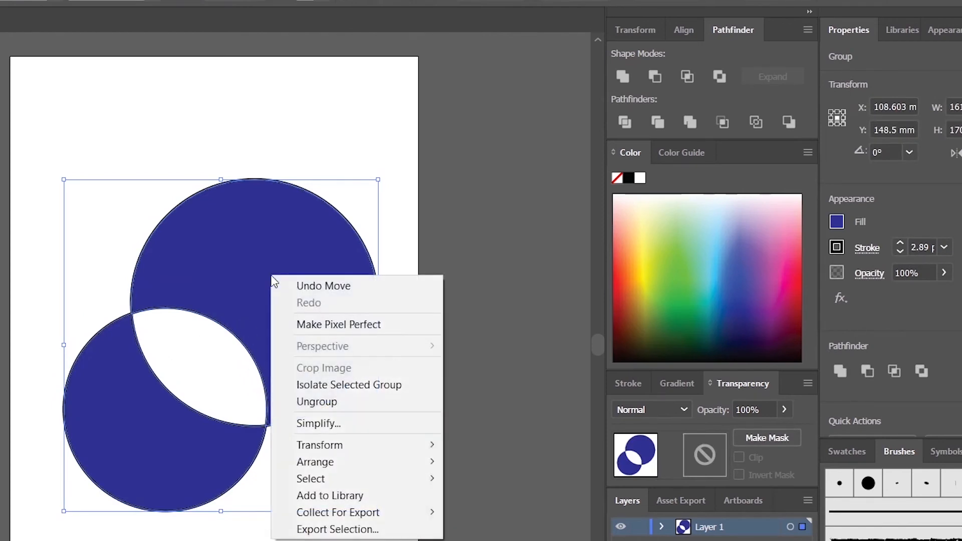
click(311, 401)
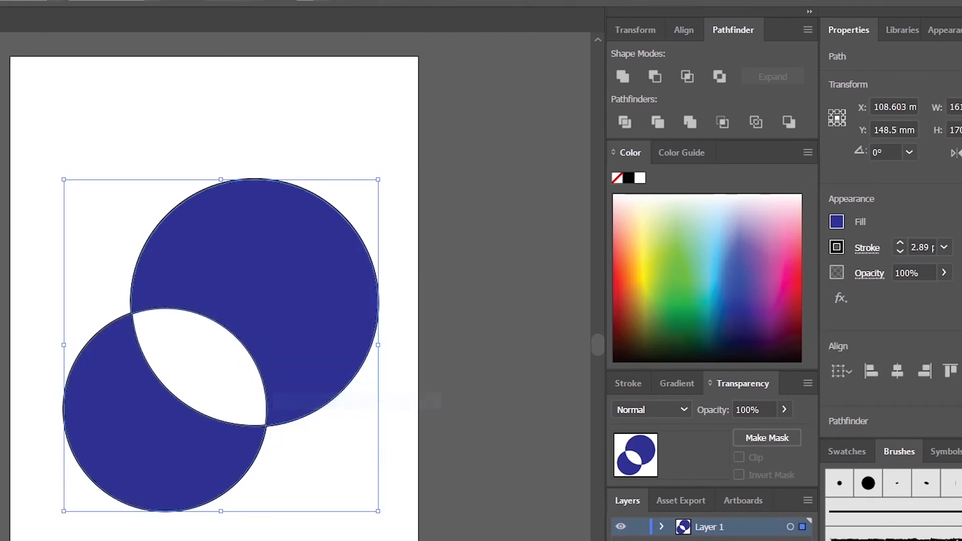
key(ctrl+shift+a)
click(296, 411)
drag(307, 333, 328, 267)
drag(143, 496, 123, 516)
click(215, 404)
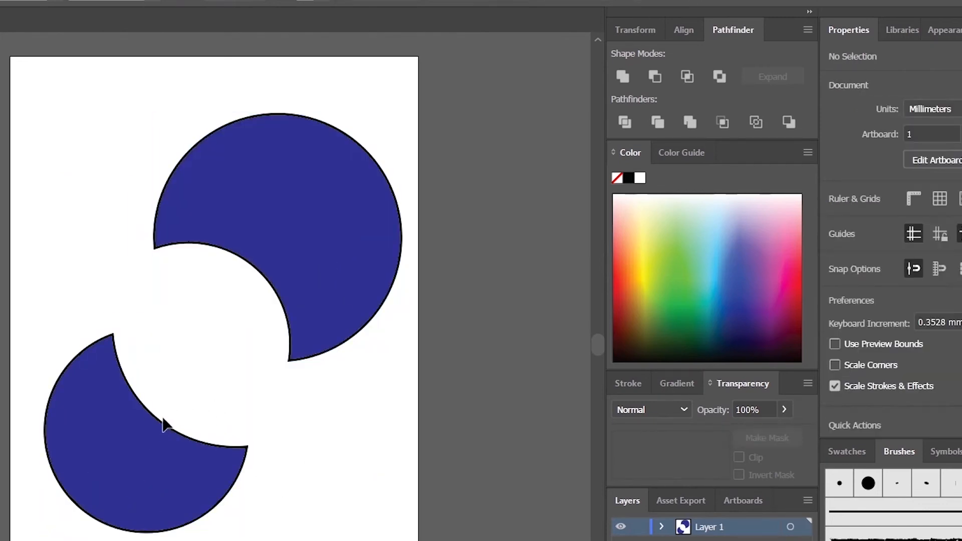
Step: Move the two separated pieces back toward each other with a small gap between them, and deselect
drag(114, 457, 131, 408)
drag(319, 252, 307, 281)
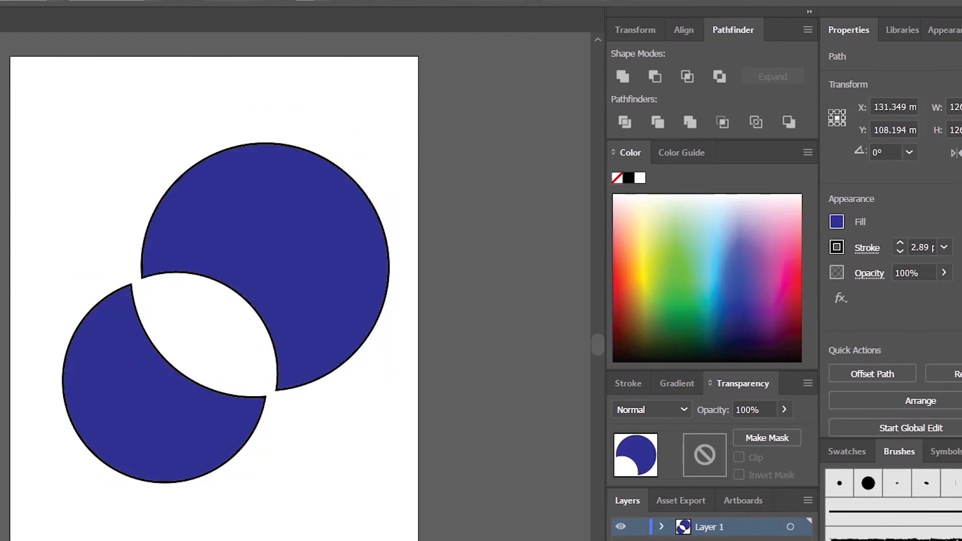
key(ctrl+shift+a)
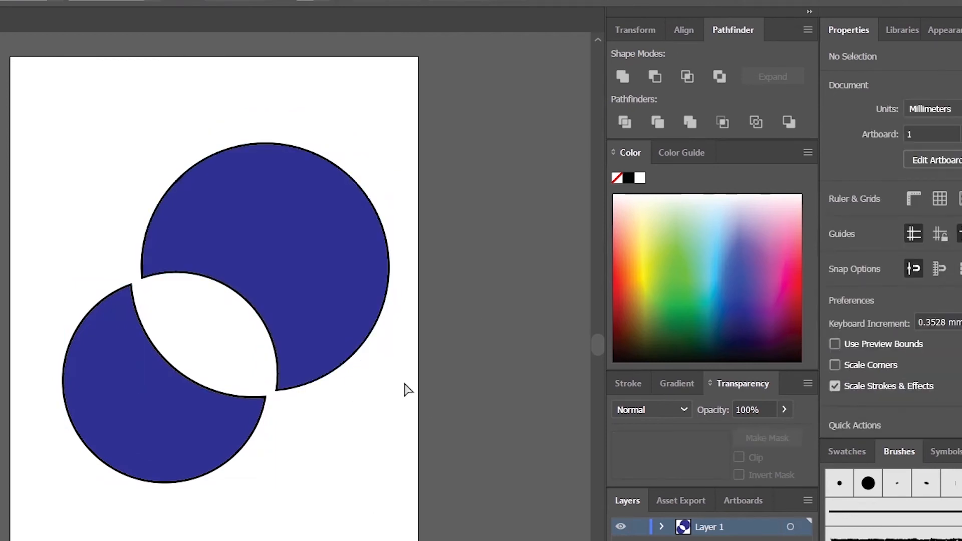
Step: Undo the piece moves, the ungrouping and the exclusion, and deselect the two circles
key(ctrl+z)
key(ctrl+z)
key(ctrl+z)
key(ctrl+z)
key(ctrl+z)
key(ctrl+z)
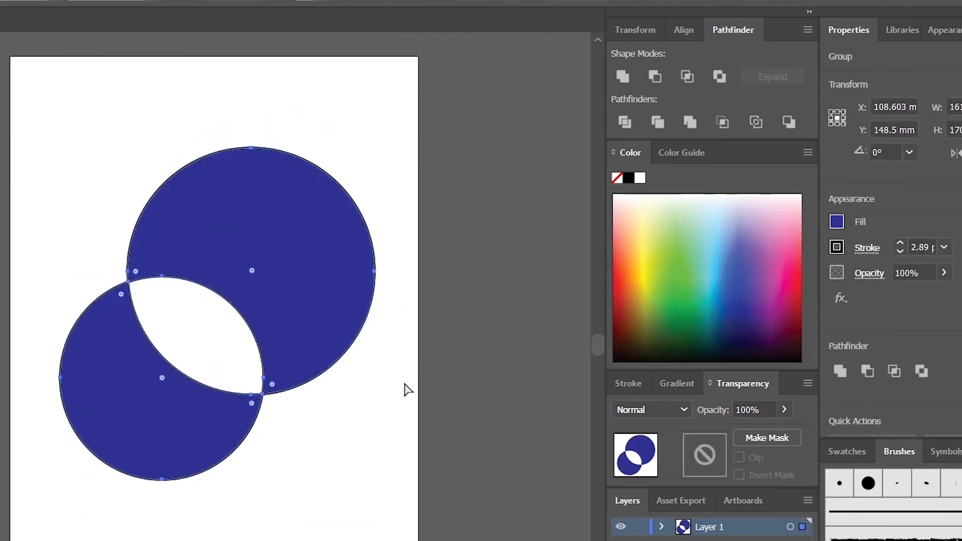
key(ctrl+z)
key(ctrl+z)
click(306, 509)
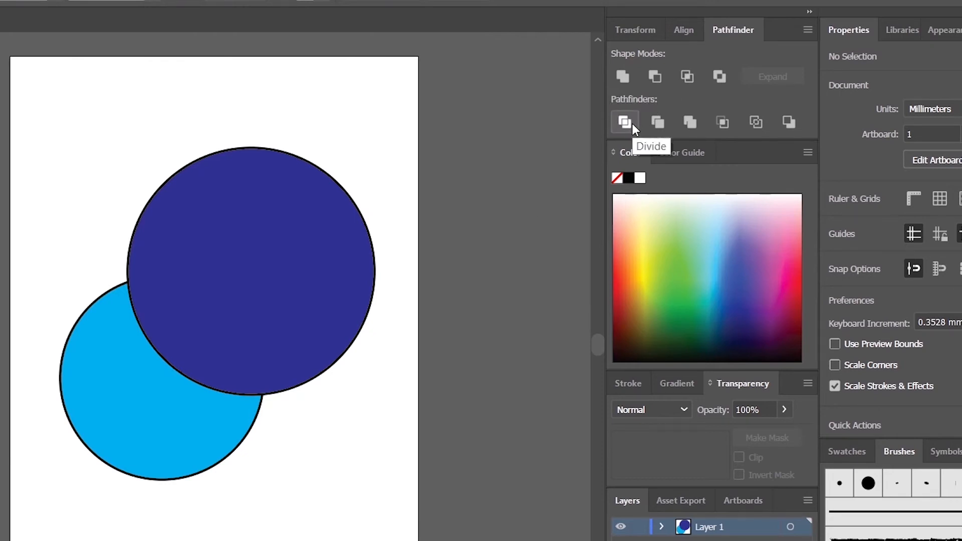
Step: Divide the two overlapping circles along their intersecting outlines and deselect the result
drag(54, 509, 414, 191)
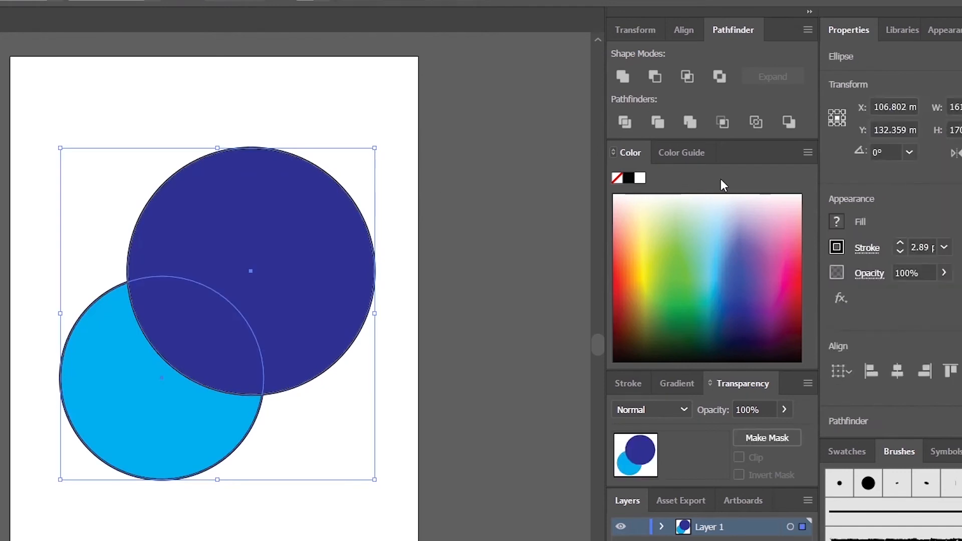
click(625, 122)
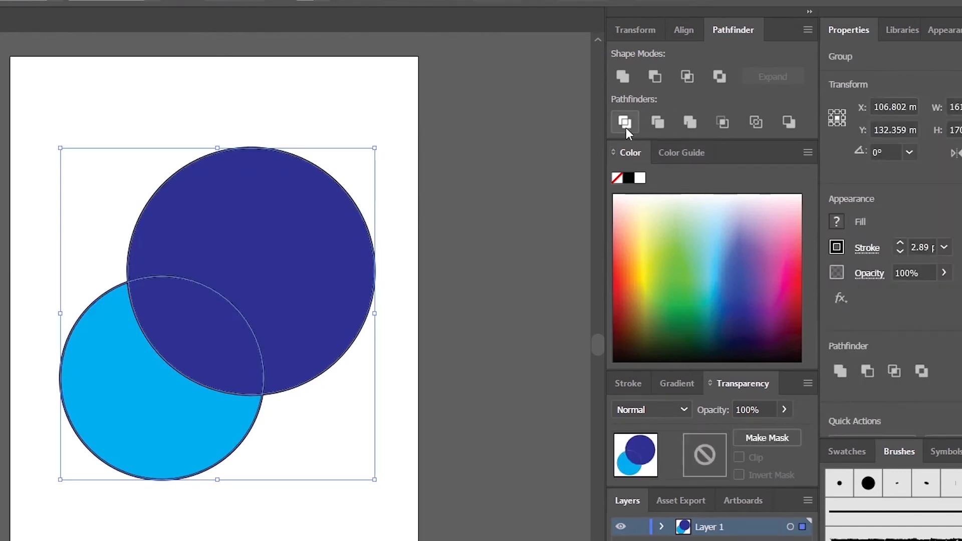
click(345, 532)
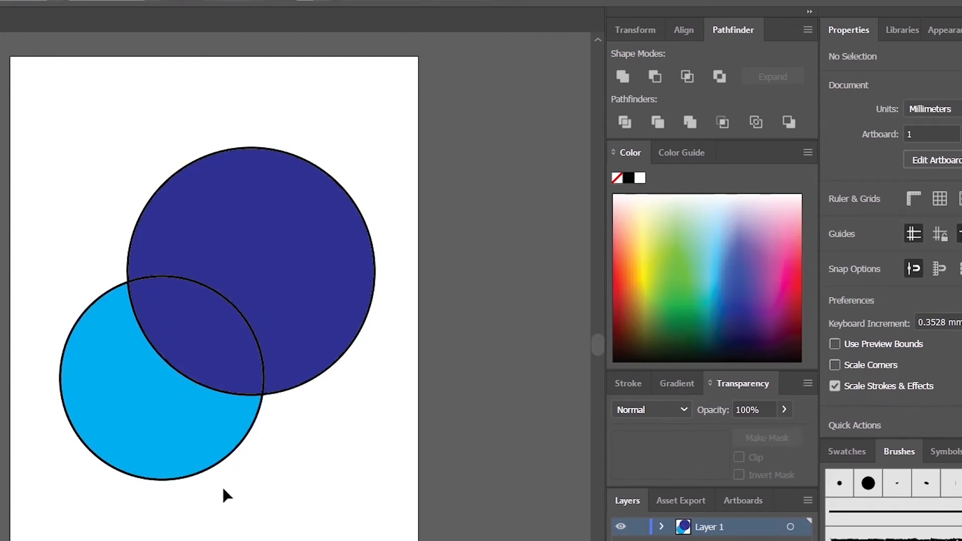
Step: Ungroup the divided circles and deselect the pieces
click(218, 341)
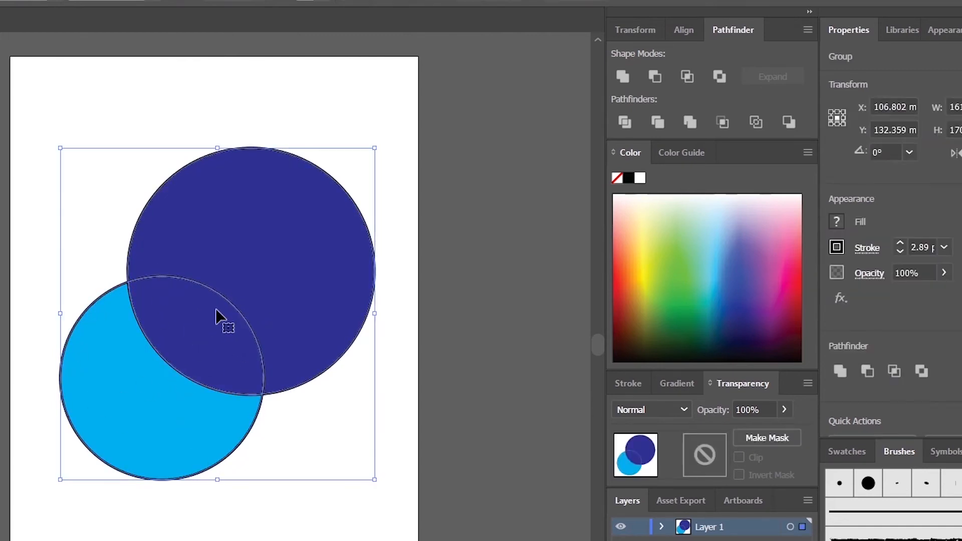
right_click(200, 306)
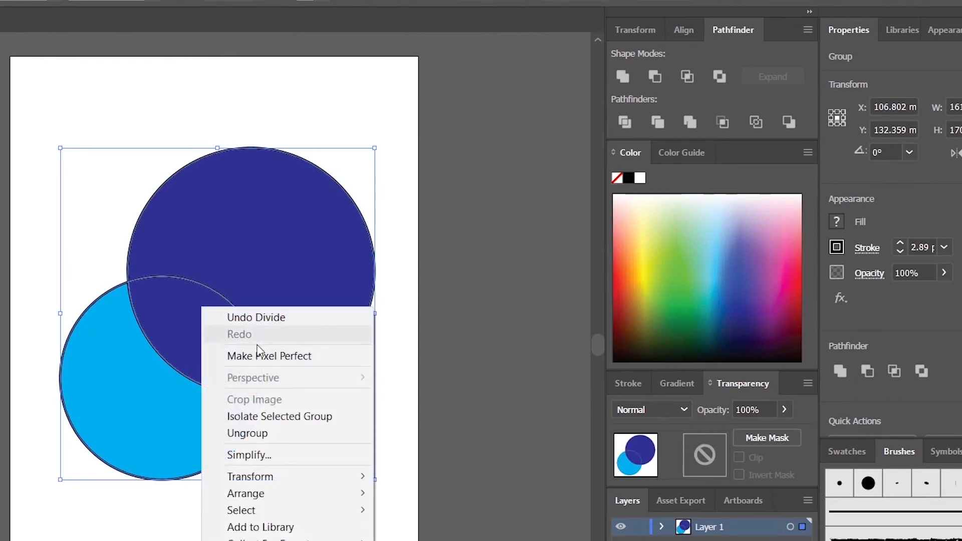
click(259, 440)
click(257, 472)
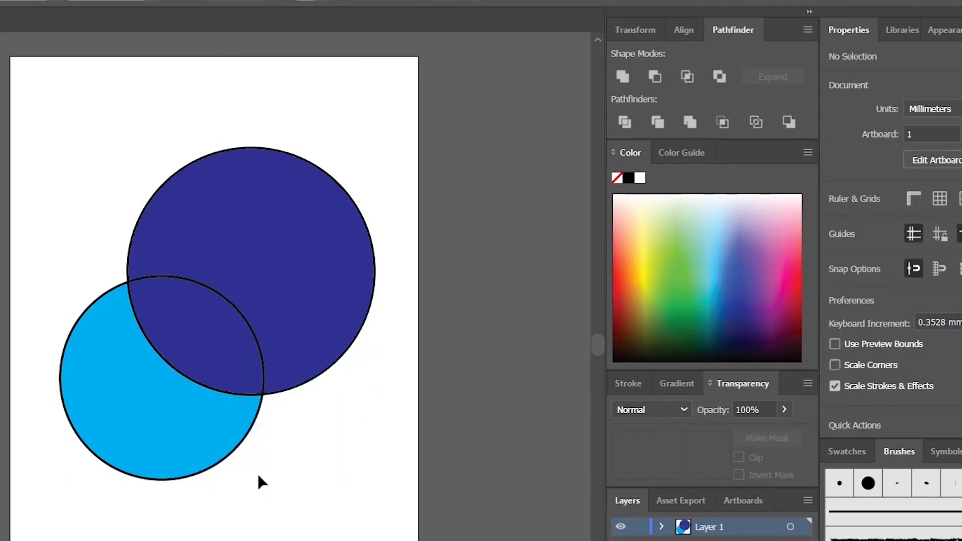
Step: Pull the light blue crescent, the dark blue lens and the remaining dark blue piece apart diagonally with gaps between them
click(183, 444)
drag(183, 444, 143, 508)
drag(212, 357, 202, 392)
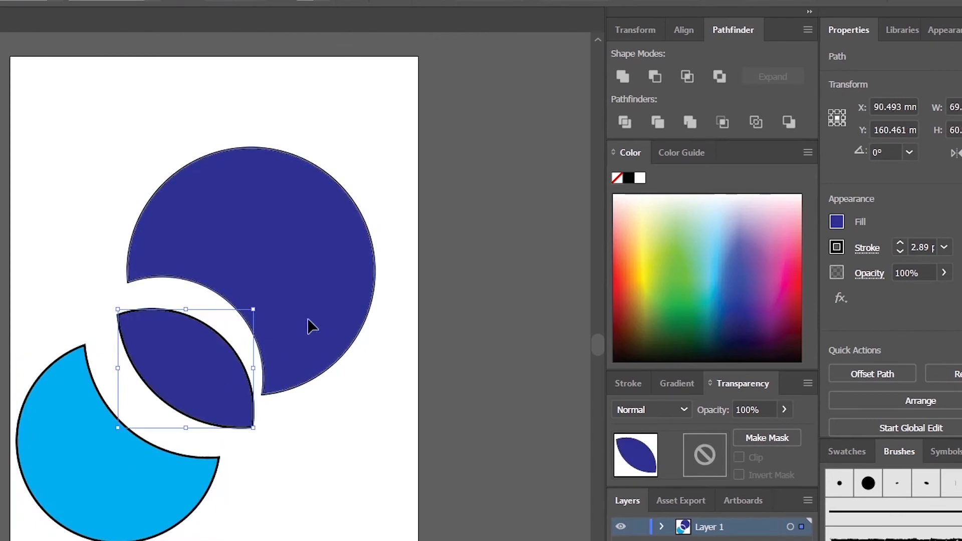
drag(307, 318, 340, 288)
click(335, 451)
drag(183, 374, 194, 353)
click(308, 460)
Step: Undo the piece moves, the ungrouping and the division, and deselect the two circles
key(ctrl+z)
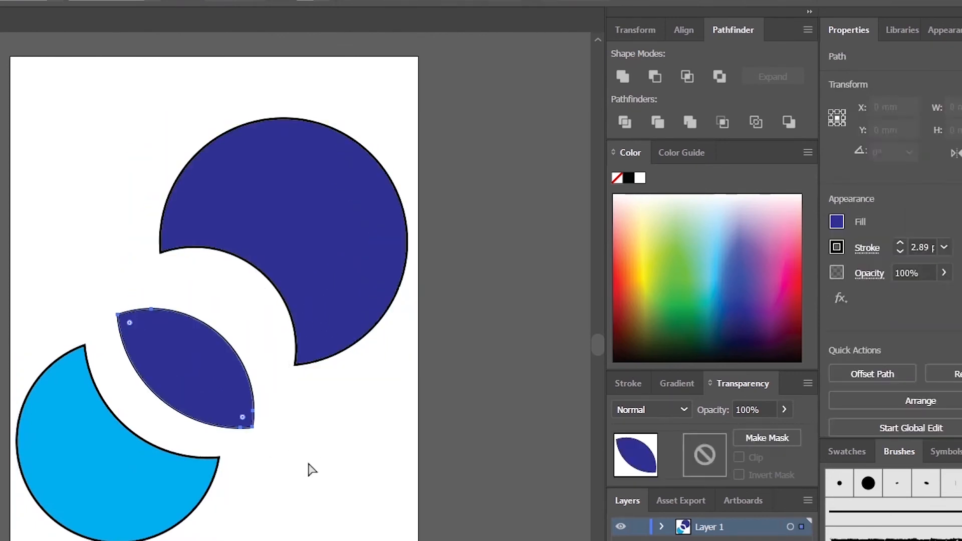
key(ctrl+z)
key(ctrl+z)
key(ctrl+z)
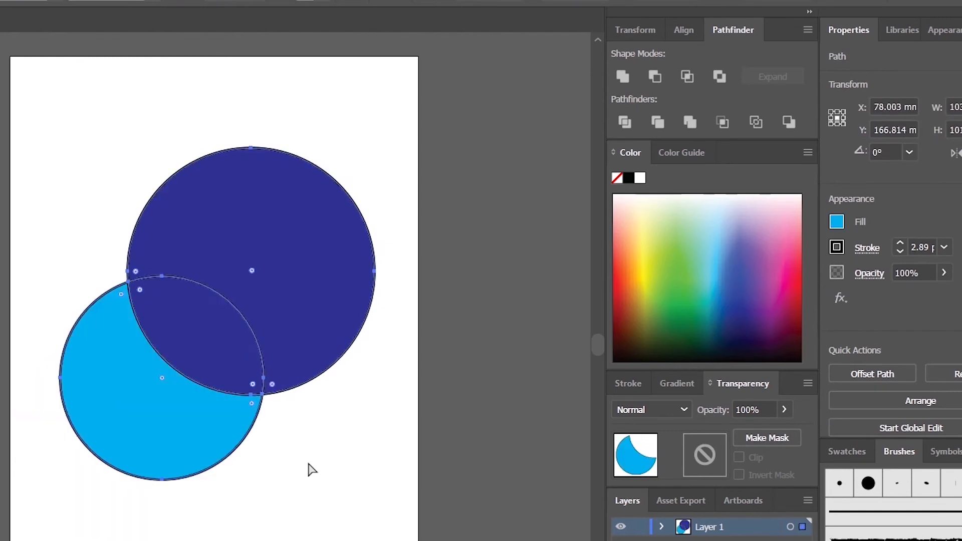
click(281, 503)
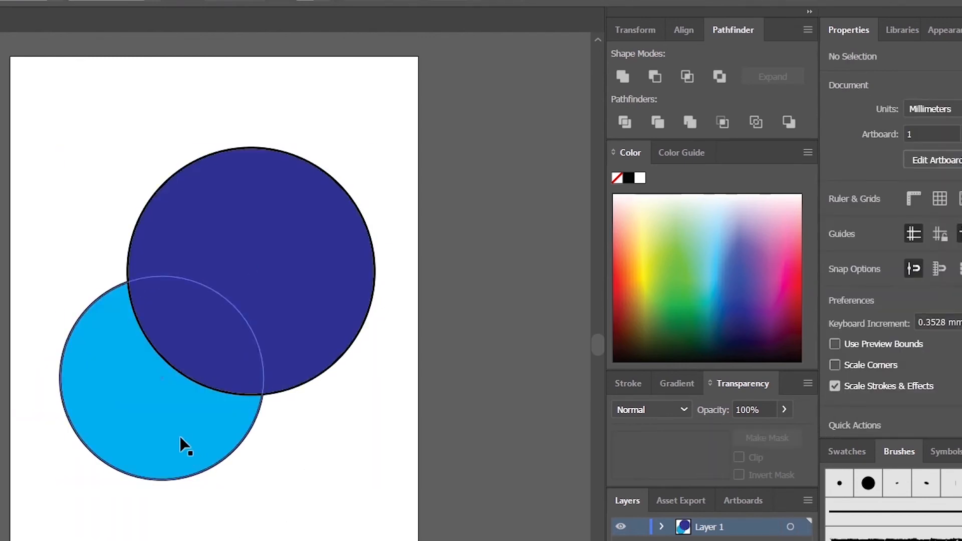
Step: Move the light blue circle slightly up and to the right beneath the dark blue circle, and deselect
mouse_move(180, 444)
mouse_down()
mouse_move(146, 478)
mouse_move(179, 426)
mouse_up()
key(ctrl+shift+a)
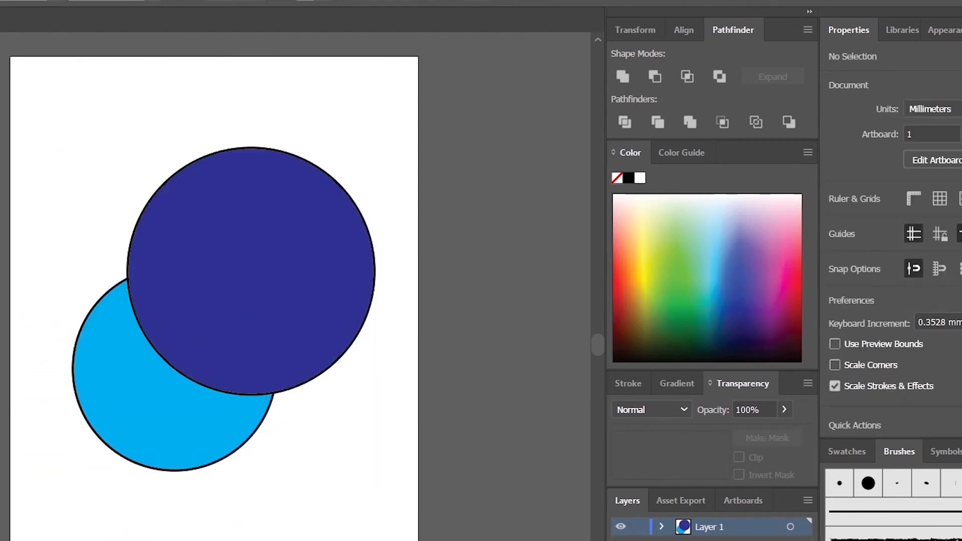
key(ctrl+a)
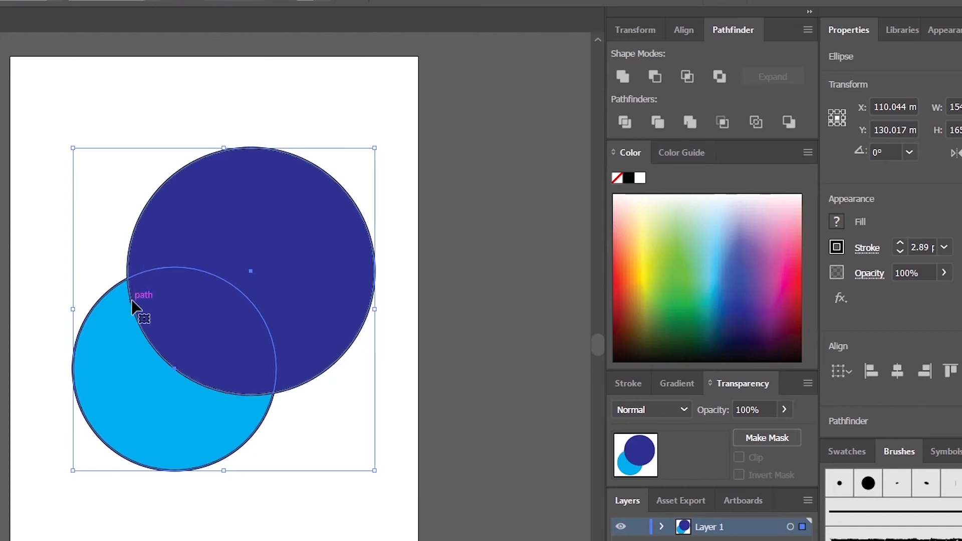
key(ctrl+shift+a)
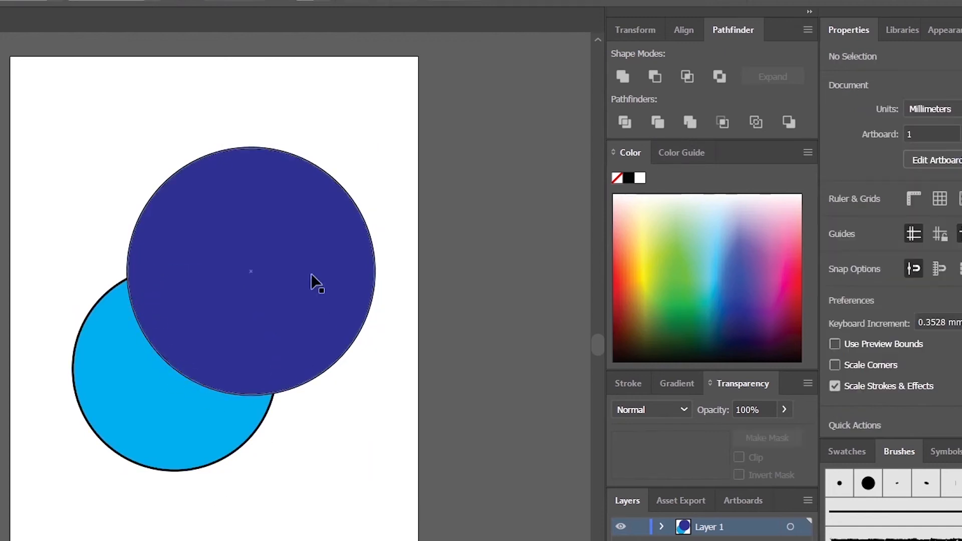
Step: Trim the two overlapping circles with the Trim pathfinder and deselect the result
drag(193, 513, 341, 370)
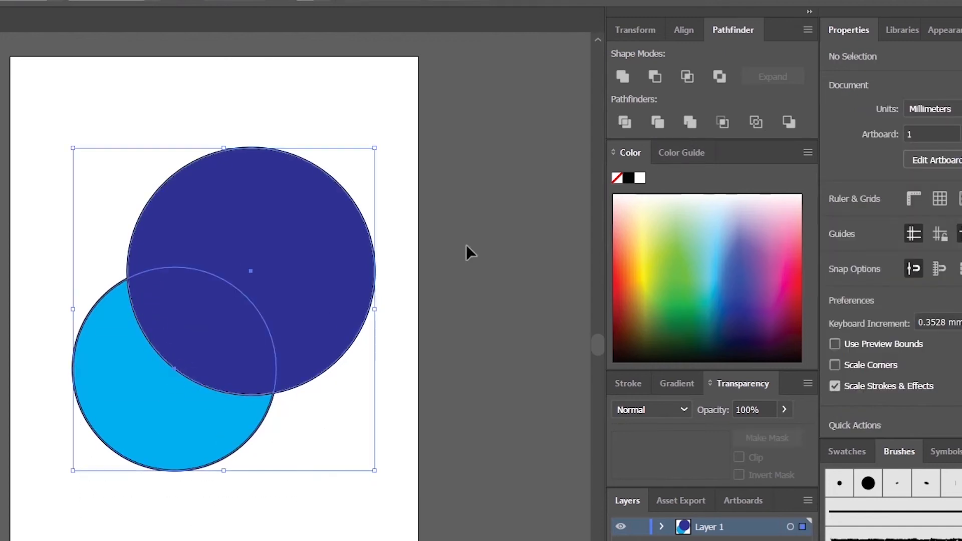
click(657, 122)
key(ctrl+shift+a)
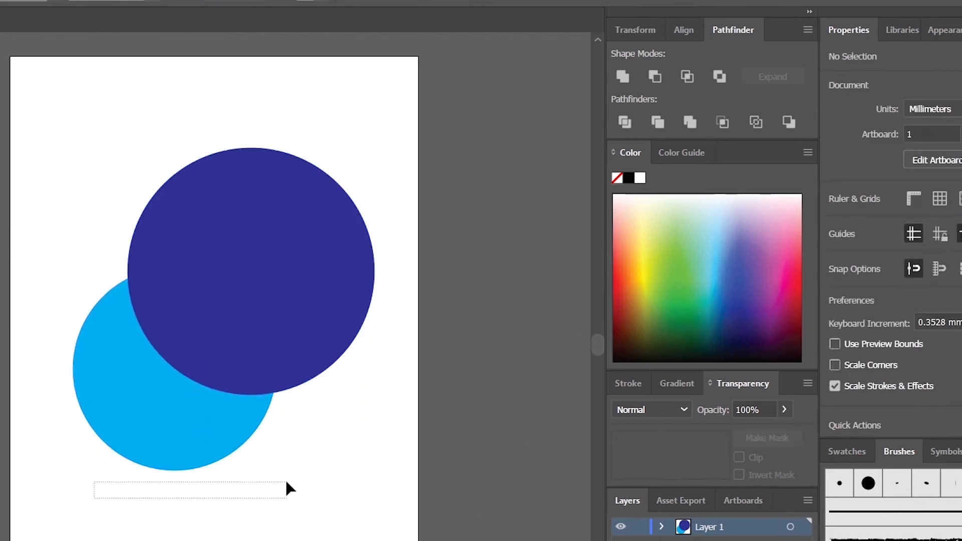
drag(286, 483, 286, 496)
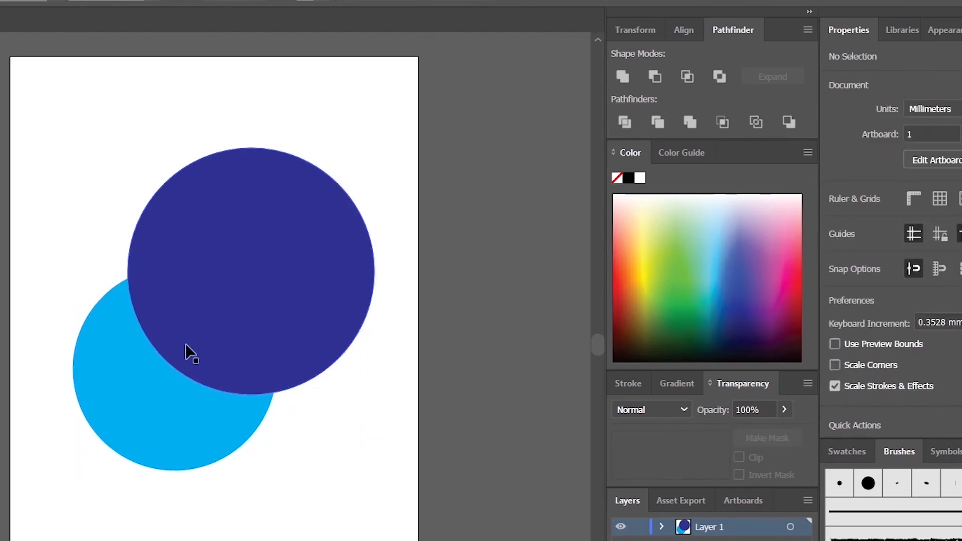
Step: Ungroup the trimmed shape and pull the light blue crescent and the dark blue circle apart diagonally
right_click(234, 332)
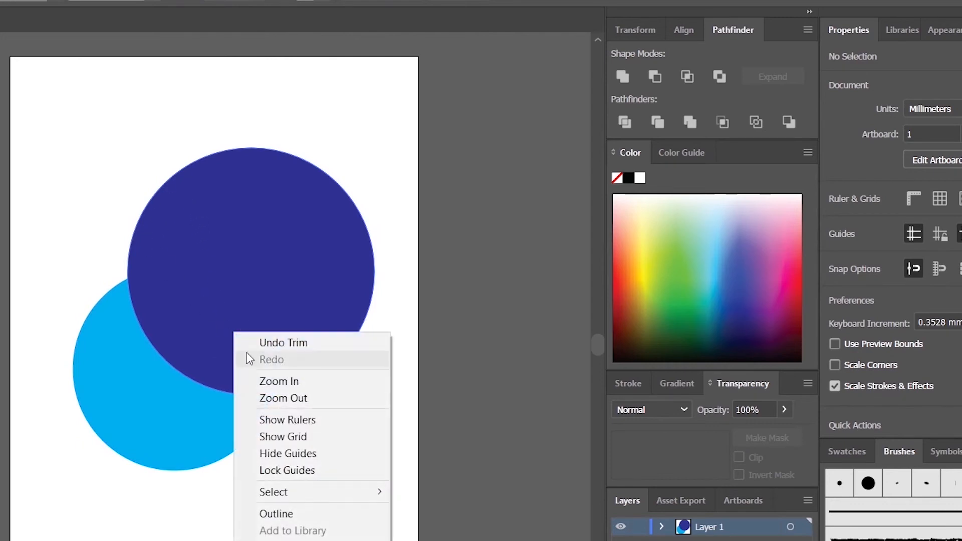
click(206, 318)
right_click(173, 295)
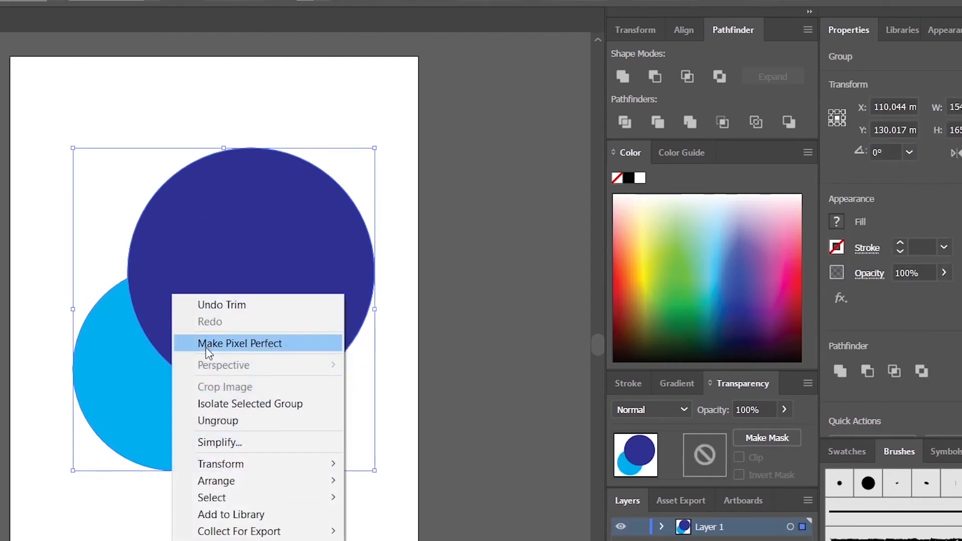
click(210, 421)
drag(172, 441, 183, 519)
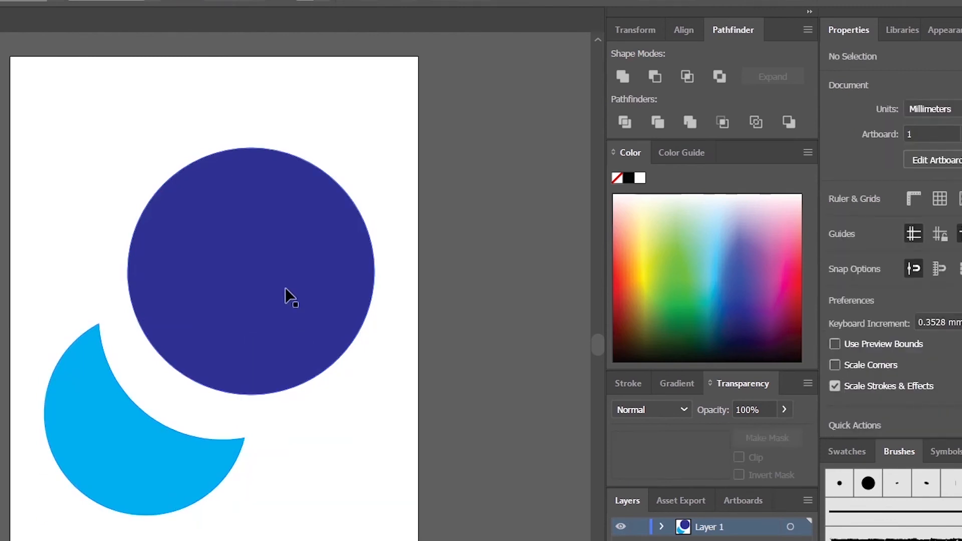
drag(285, 289, 311, 259)
click(220, 353)
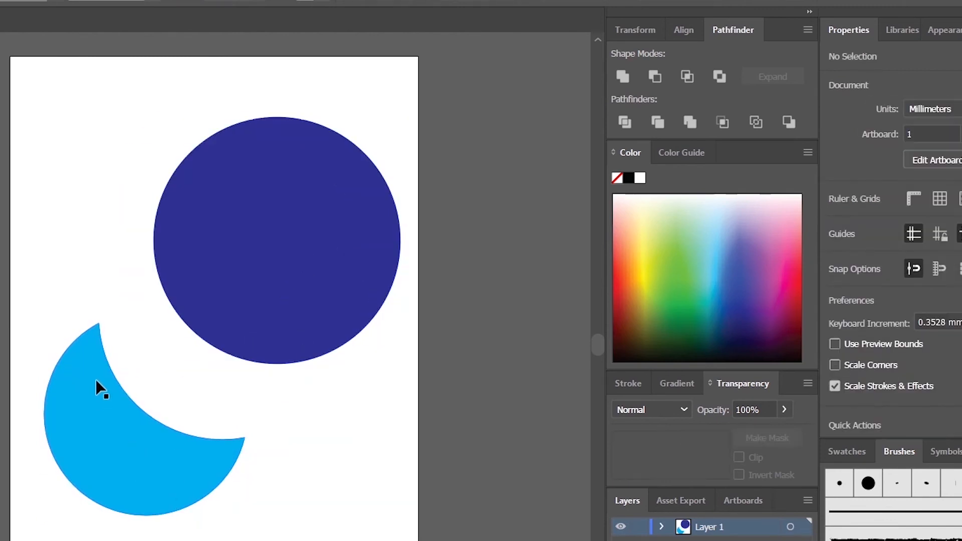
Step: Undo the piece moves, the ungrouping and the trim, and deselect the two circles
key(ctrl+z)
key(ctrl+z)
key(ctrl+z)
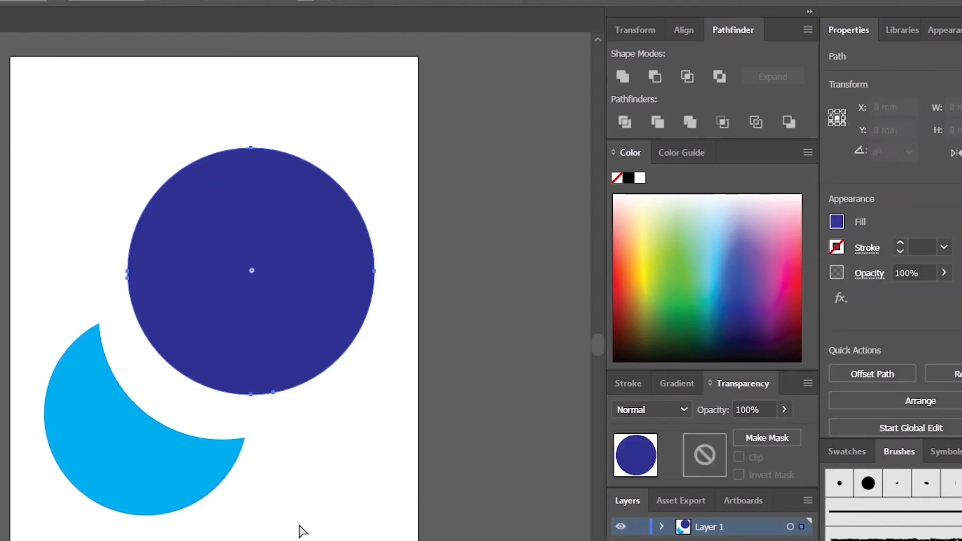
key(v)
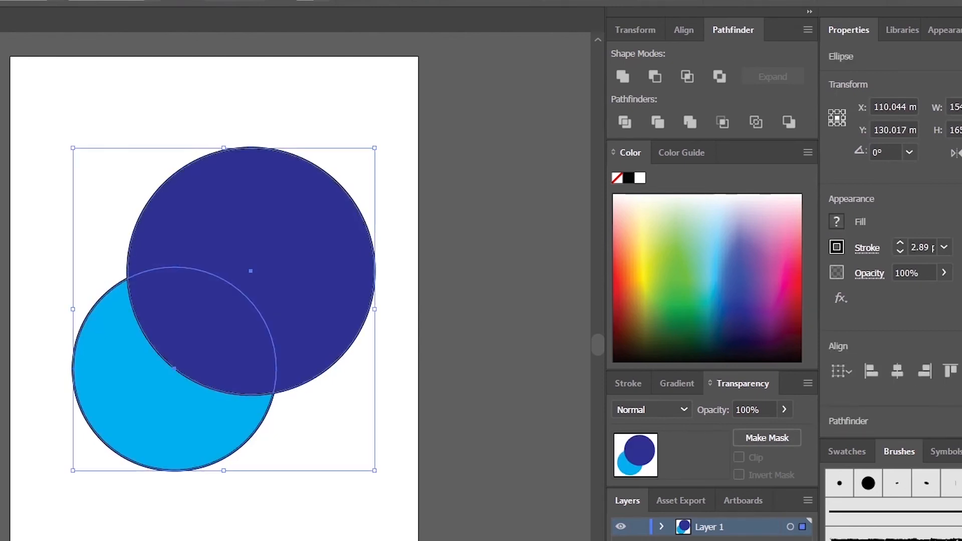
key(ctrl+shift+a)
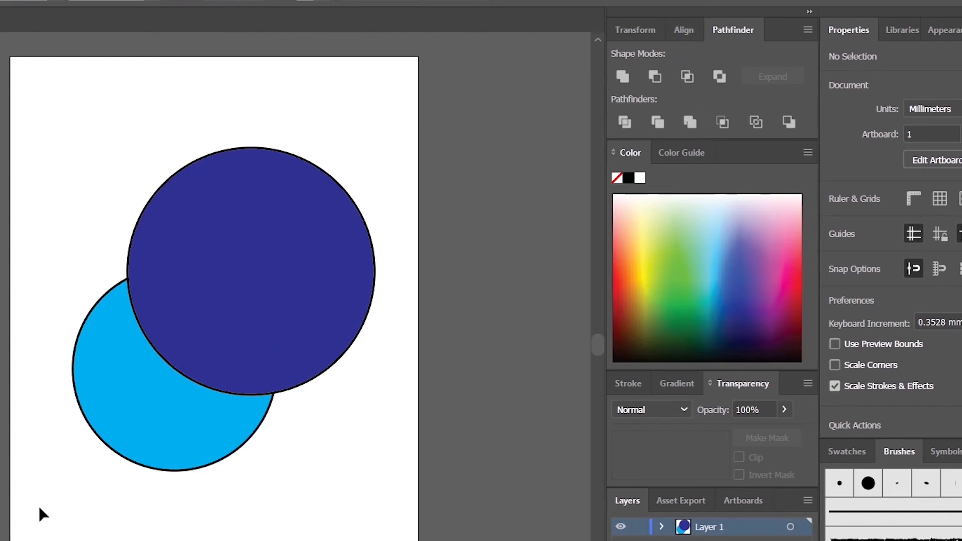
Step: Try uniting the two overlapping circles into one shape, and undo the union
drag(40, 508, 350, 294)
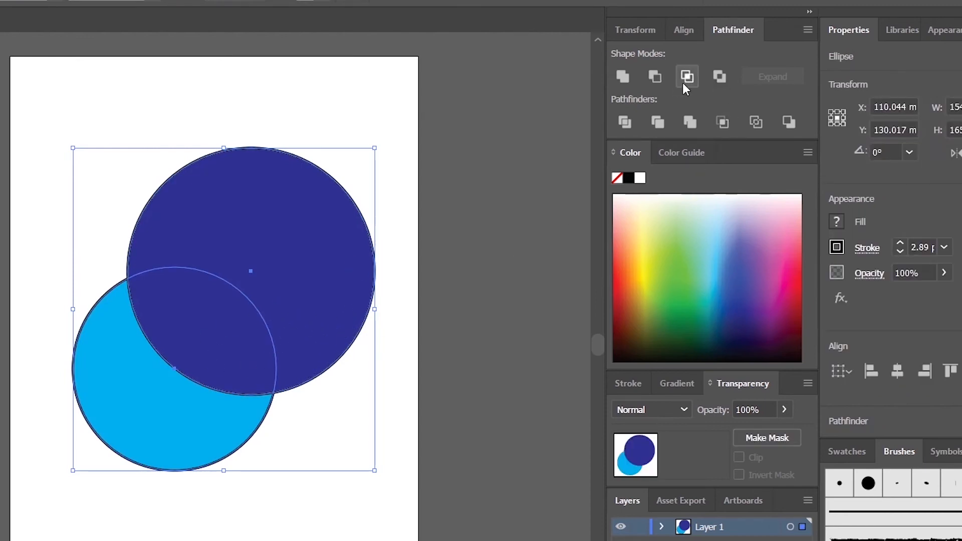
click(622, 76)
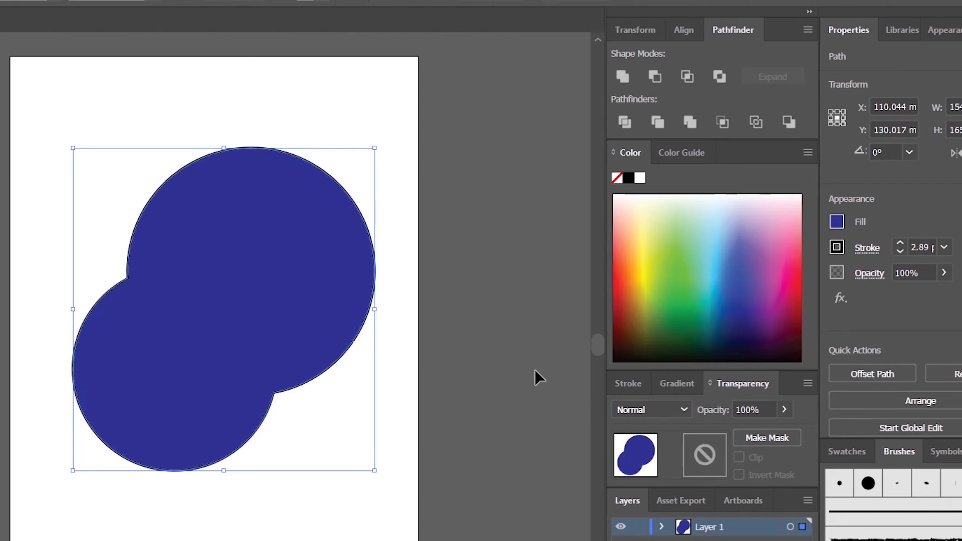
key(ctrl+z)
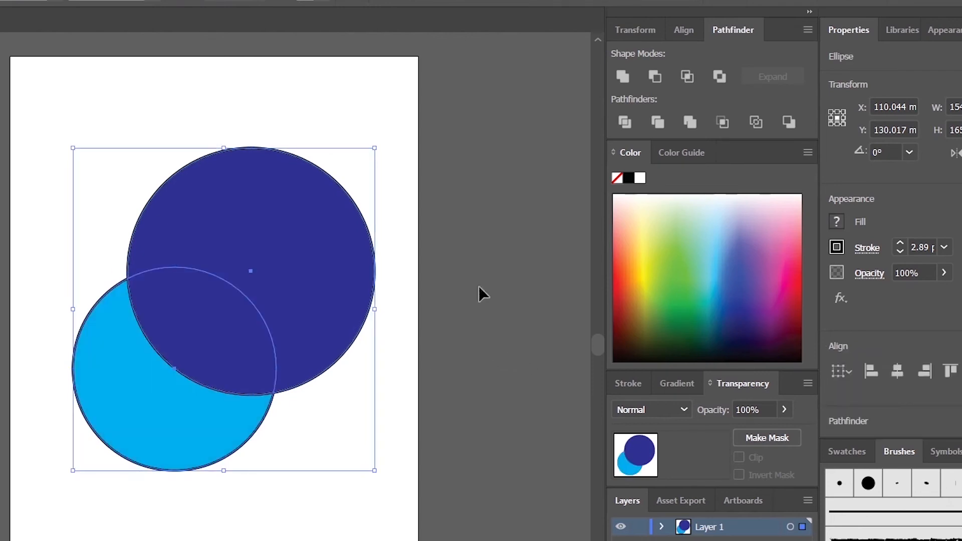
Step: Merge the two selected circles with the Merge pathfinder and shift the merged group slightly upward
click(689, 124)
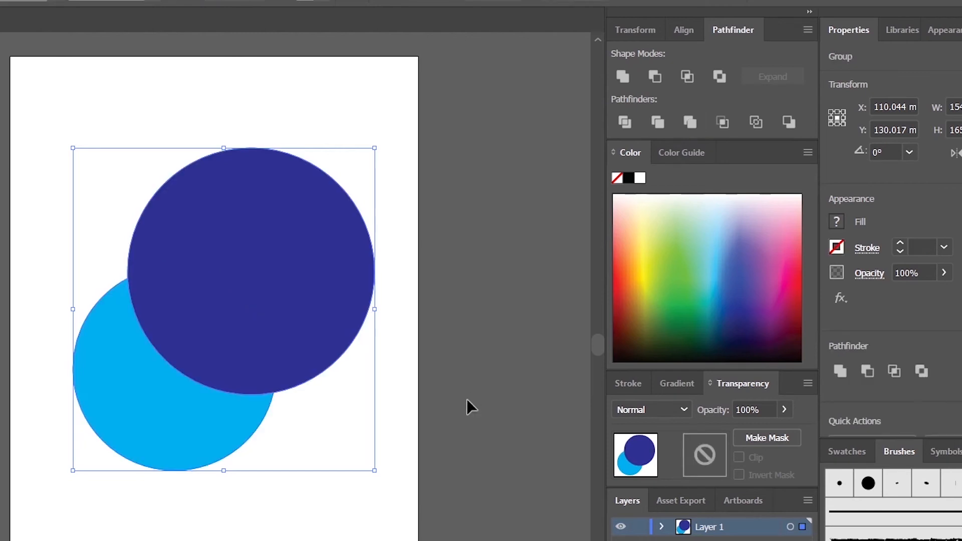
click(305, 421)
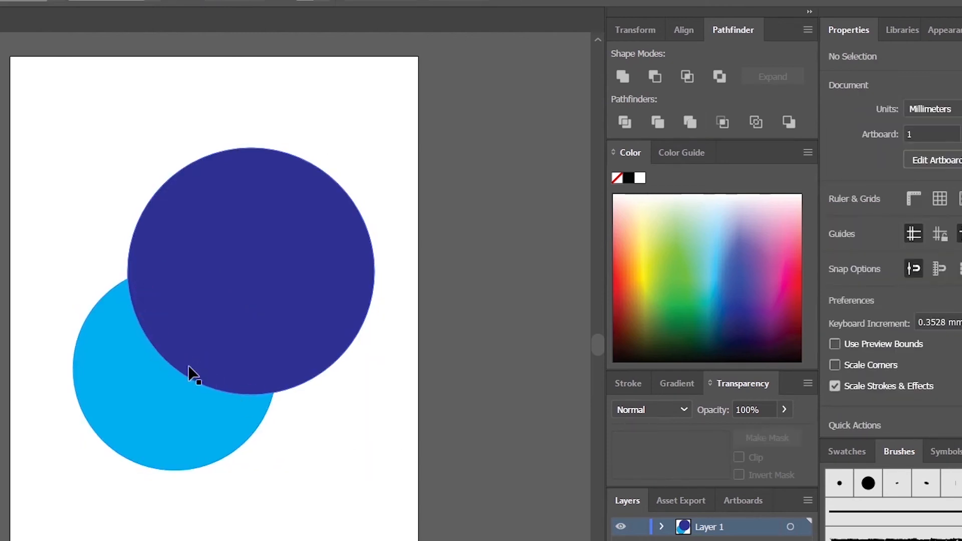
drag(221, 386, 236, 359)
Step: Ungroup the merged shape and pull the light blue crescent and the dark blue circle apart diagonally
right_click(233, 293)
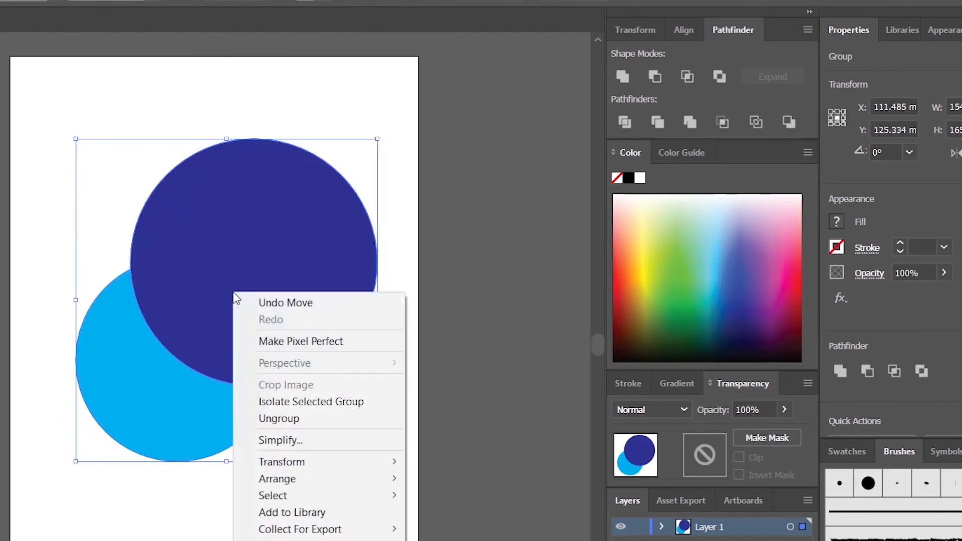
click(165, 502)
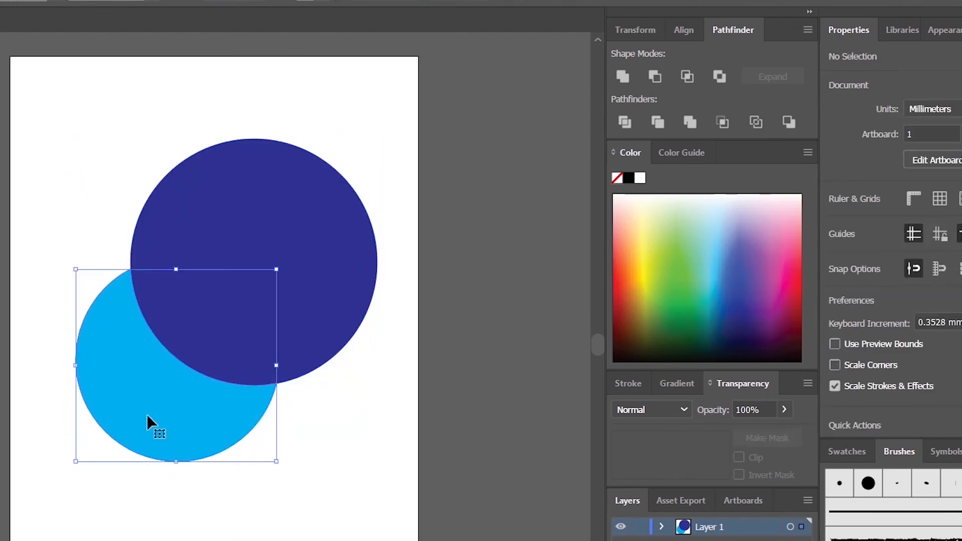
drag(146, 414, 119, 474)
drag(264, 323, 288, 307)
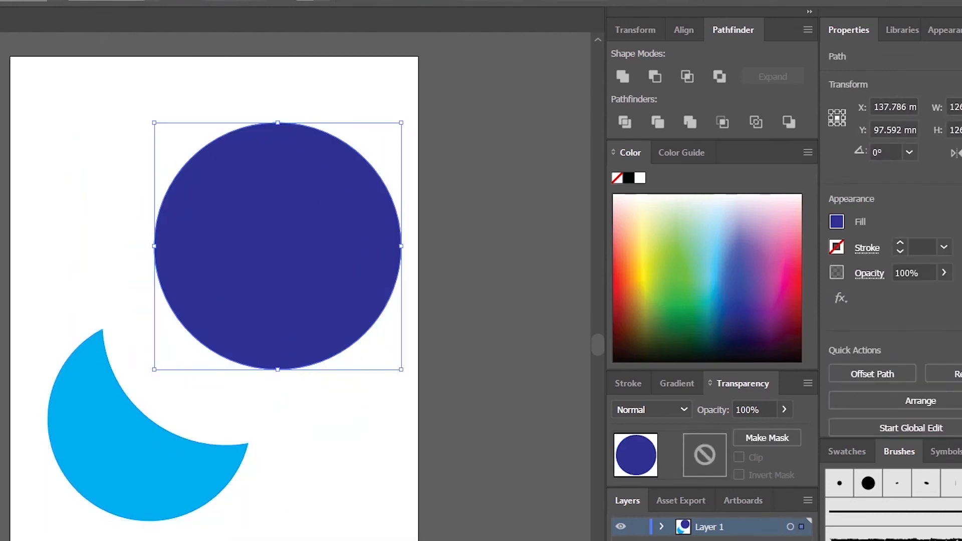
Step: Undo the piece moves, the ungrouping and the merge, and step back through the earlier moves of the light blue circle
key(ctrl+z)
key(ctrl+z)
key(ctrl+z)
key(ctrl+z)
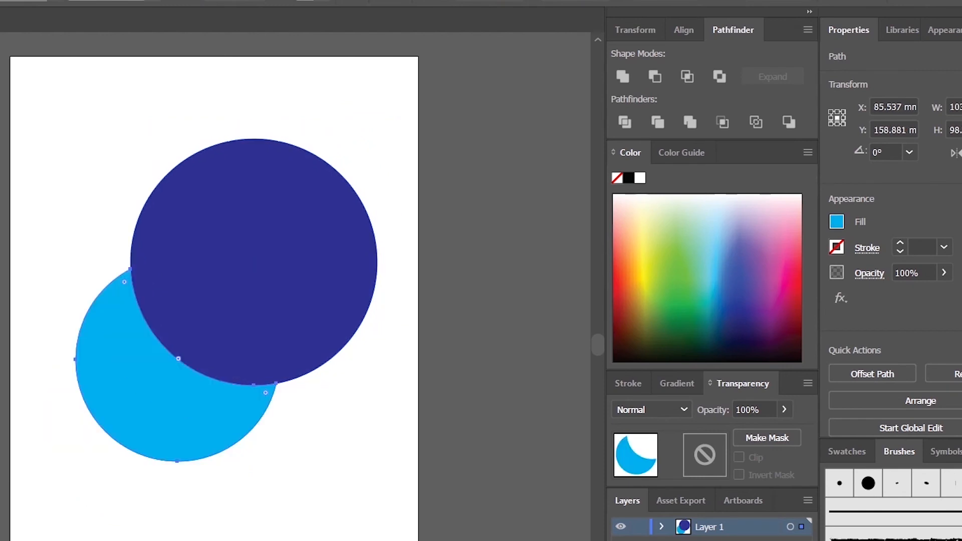
key(ctrl+z)
key(ctrl+z)
key(ctrl+z)
key(ctrl+z)
key(ctrl+z)
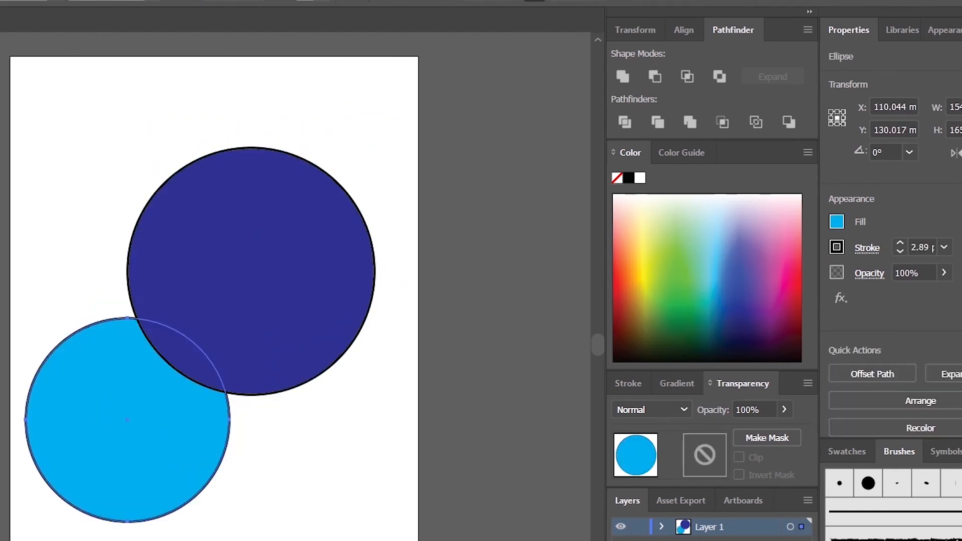
key(ctrl+z)
key(ctrl+z)
key(ctrl+z)
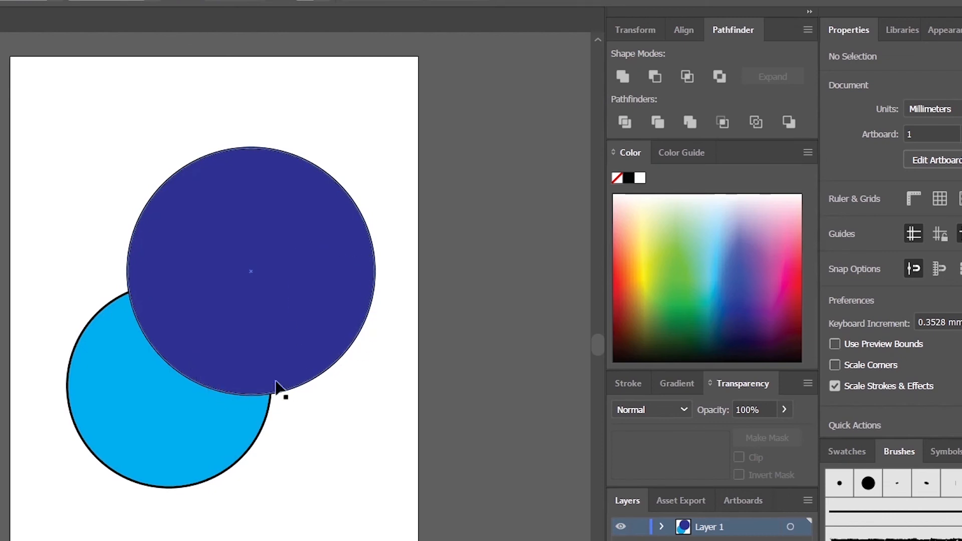
Step: Crop the two overlapping circles with the Crop pathfinder and give the cropped group a dark brown stroke
drag(61, 538, 354, 314)
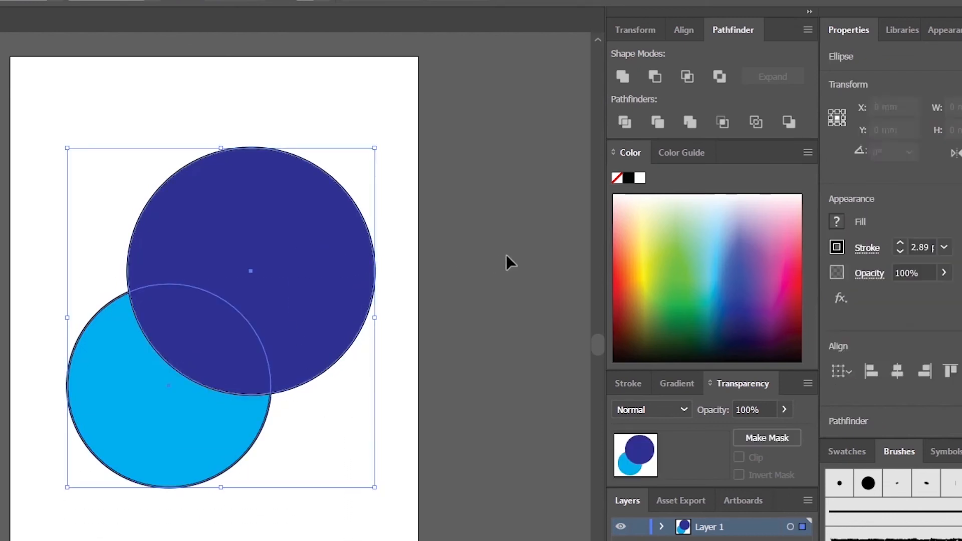
click(724, 122)
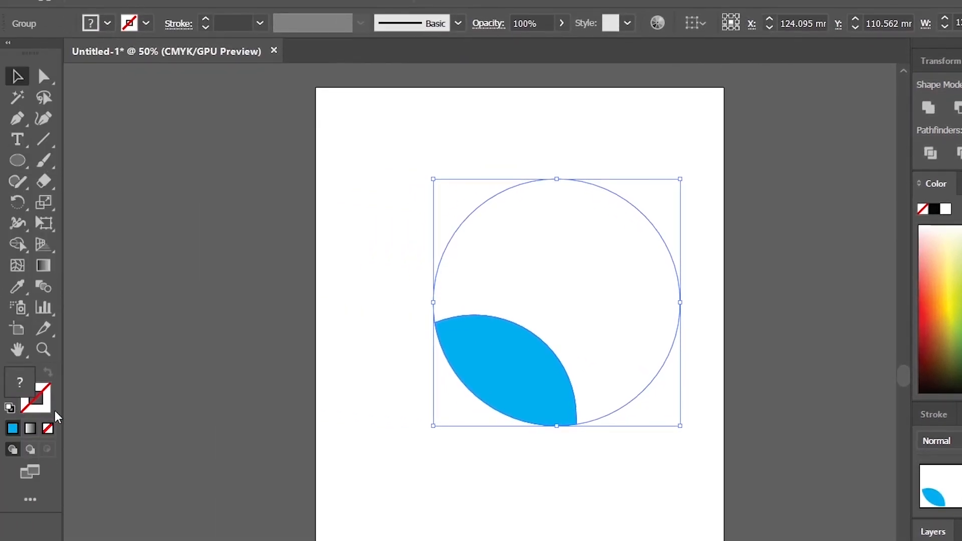
click(45, 410)
click(146, 23)
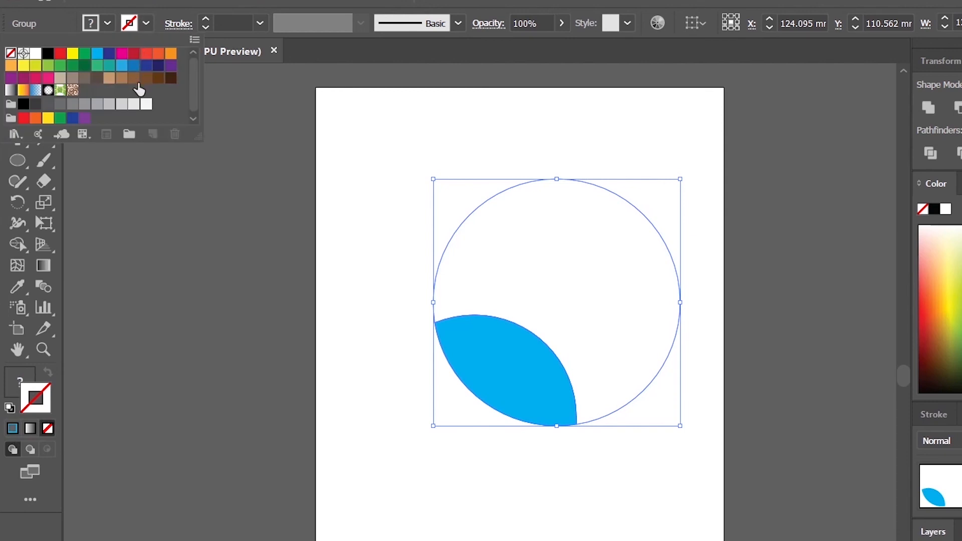
click(171, 78)
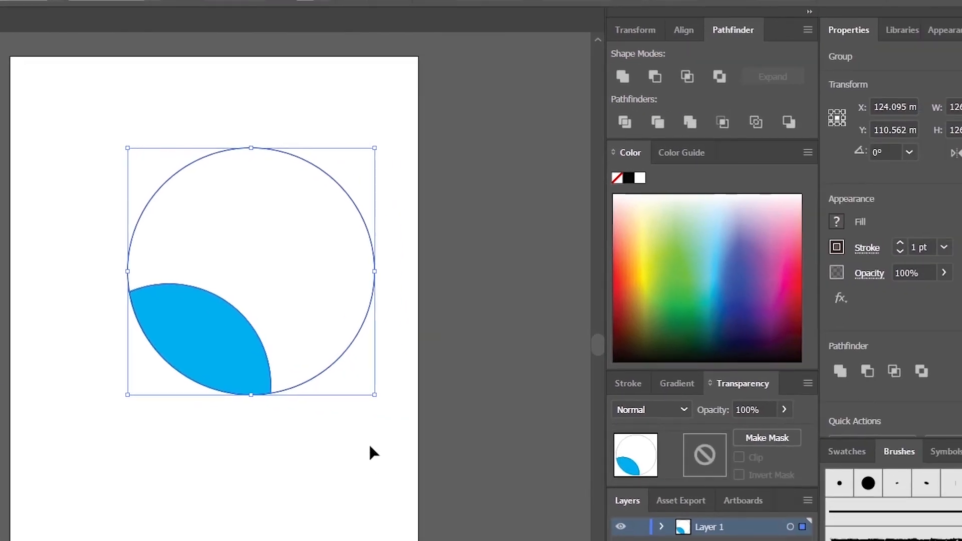
Step: Ungroup the cropped shape and pull the light blue overlap piece and the unfilled crescent apart diagonally
click(651, 431)
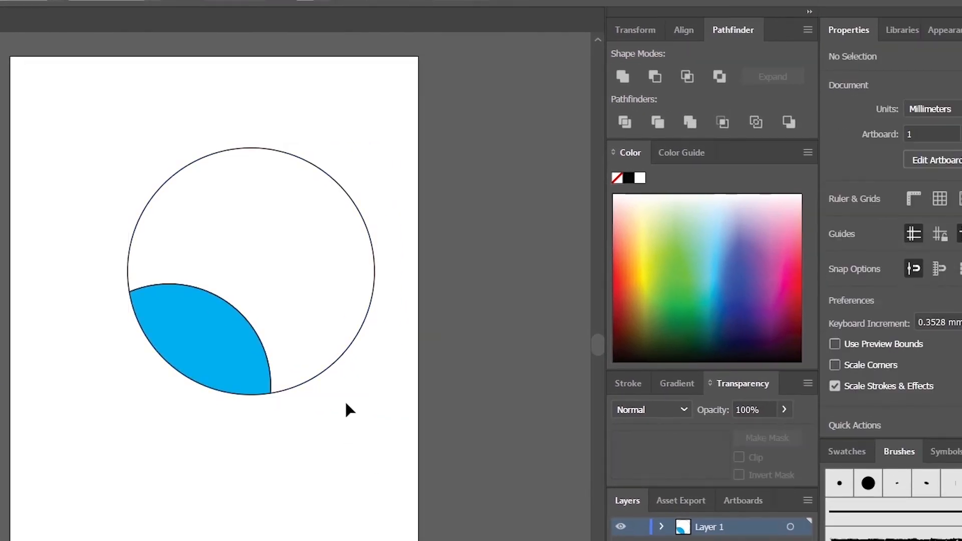
click(338, 362)
right_click(199, 335)
click(246, 464)
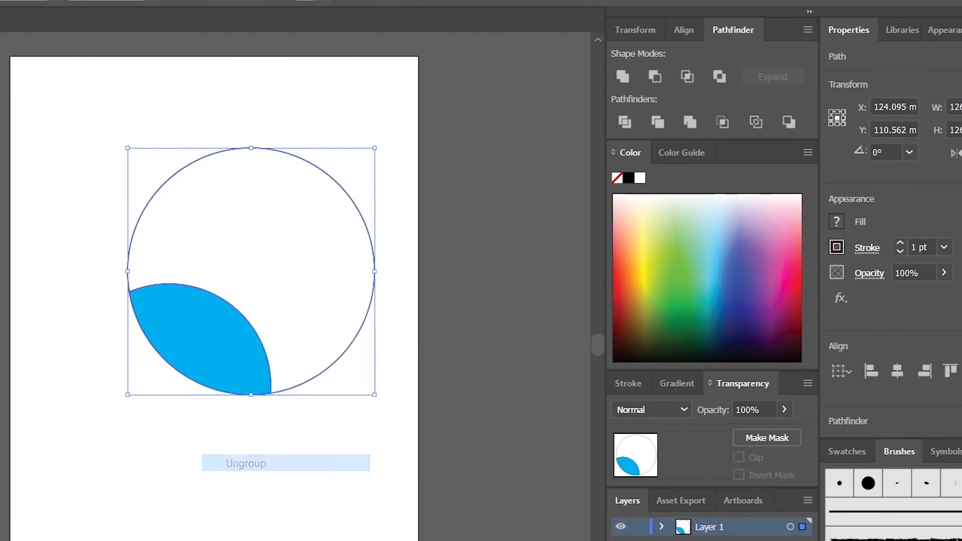
click(251, 362)
click(217, 345)
drag(218, 345, 199, 384)
click(280, 459)
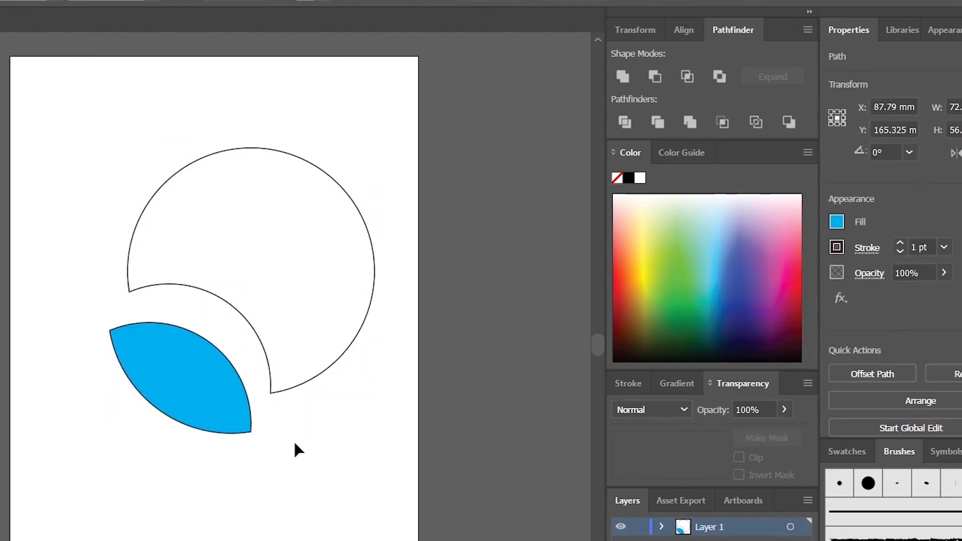
drag(291, 385, 324, 374)
click(299, 443)
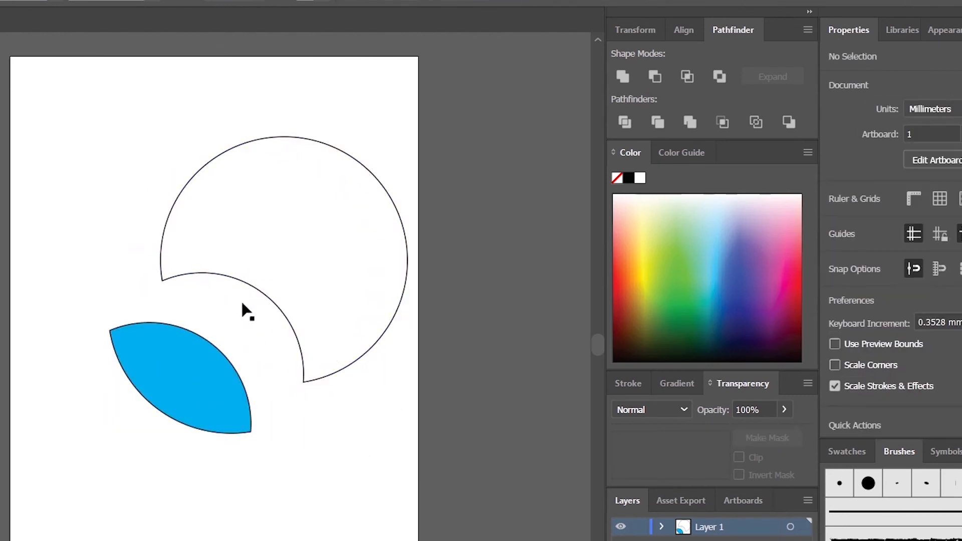
drag(291, 329, 254, 335)
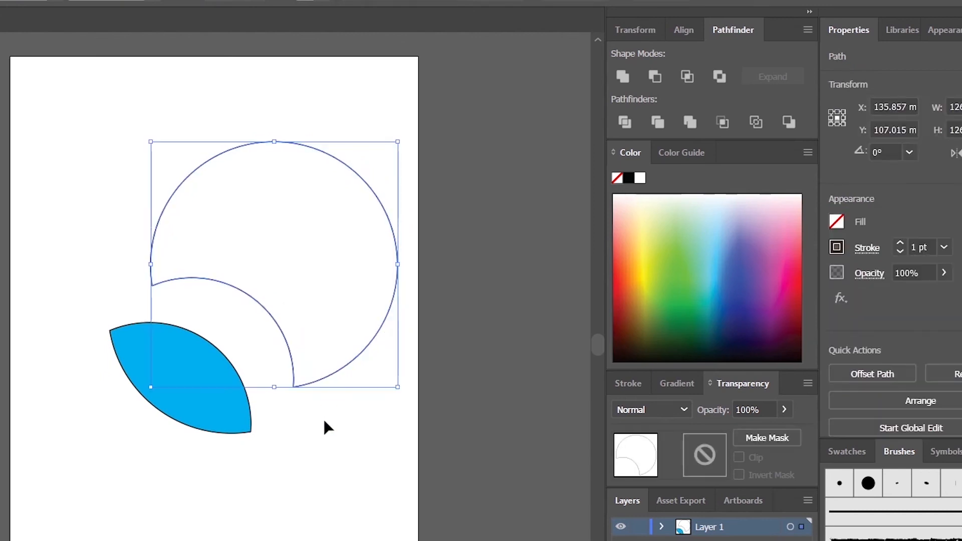
Step: Undo the piece moves, the ungrouping and the crop to restore the two filled overlapping circles, and clear the selection
key(ctrl+z)
key(ctrl+z)
key(ctrl+z)
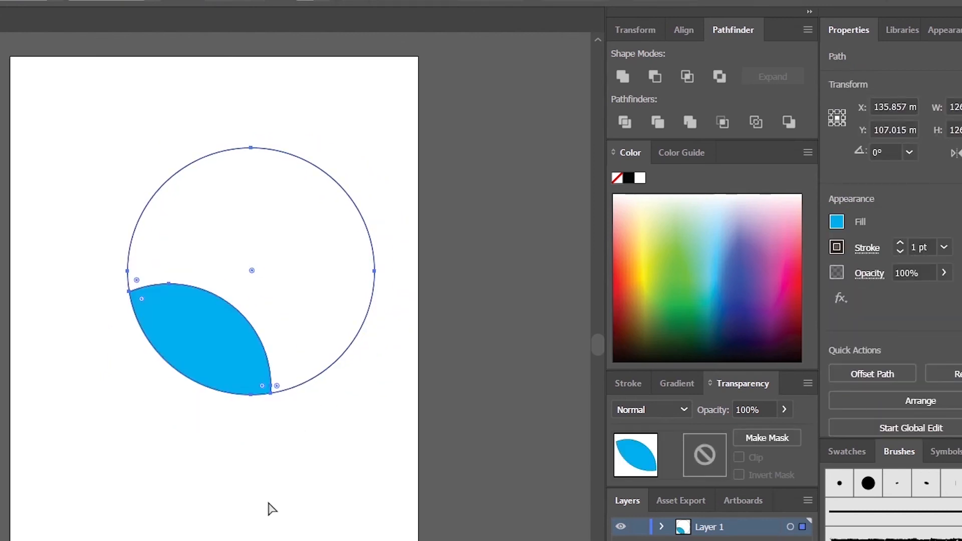
key(ctrl+shift+a)
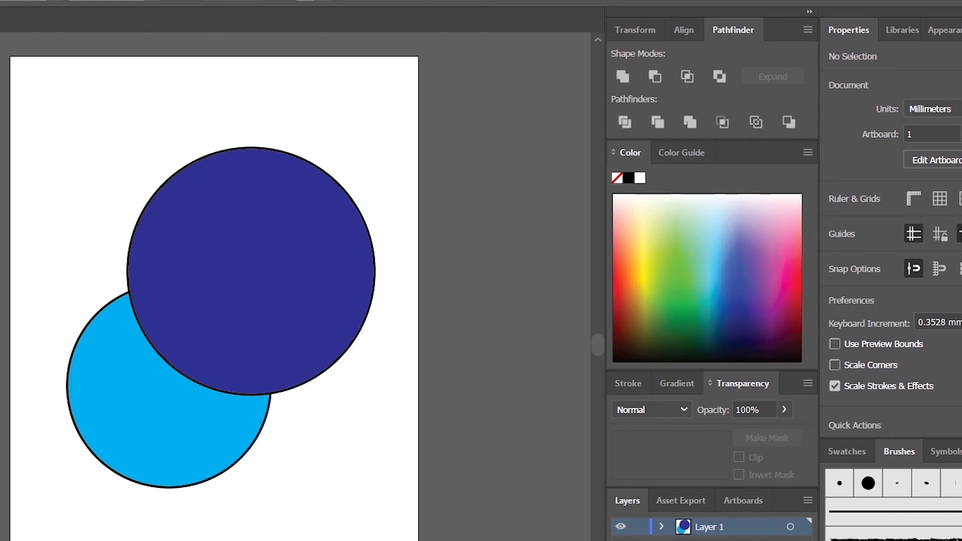
Step: Convert both overlapping circles to line segments with the Outline pathfinder and select the resulting group
key(ctrl+a)
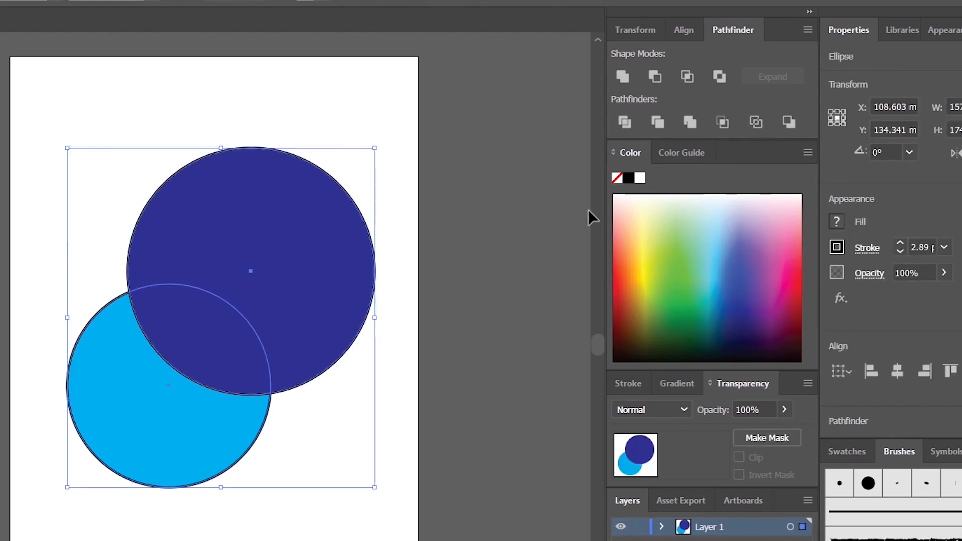
click(754, 124)
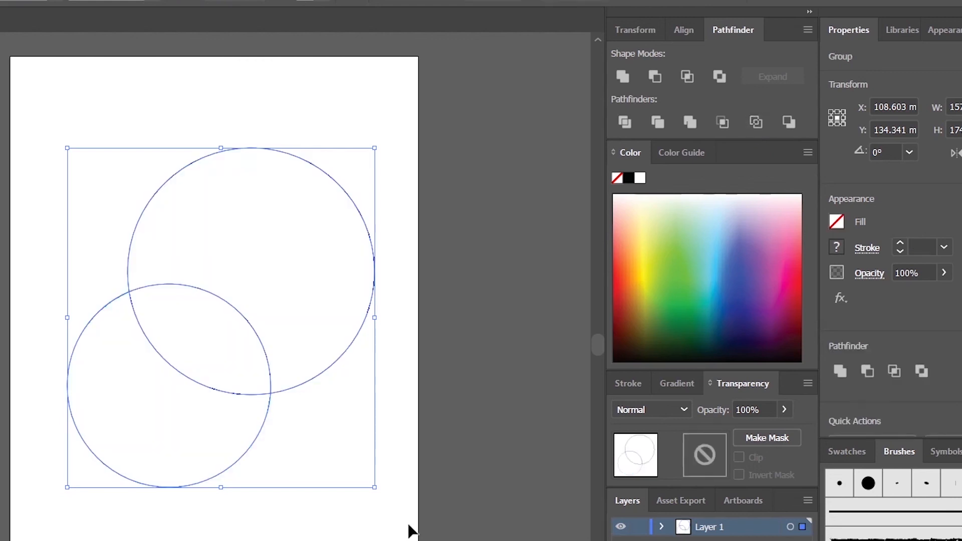
click(329, 473)
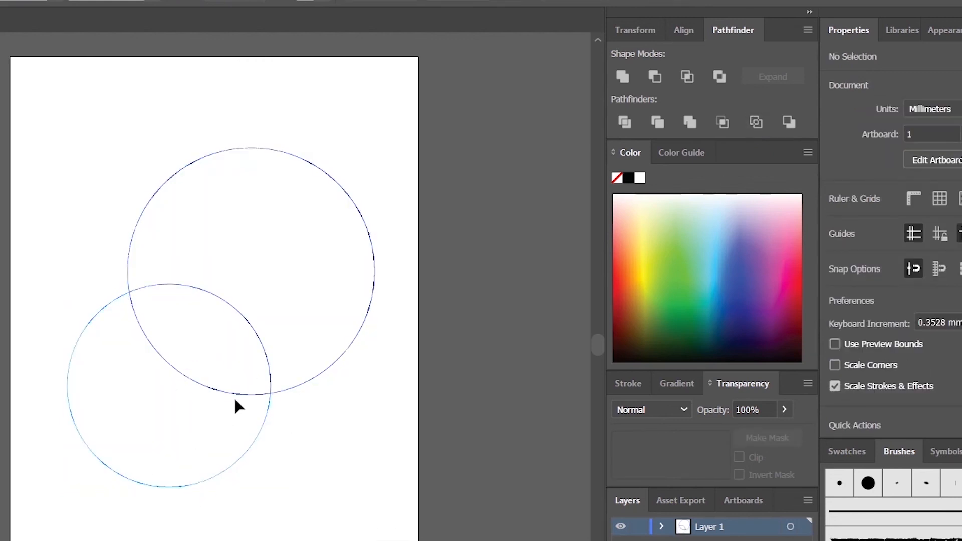
click(256, 394)
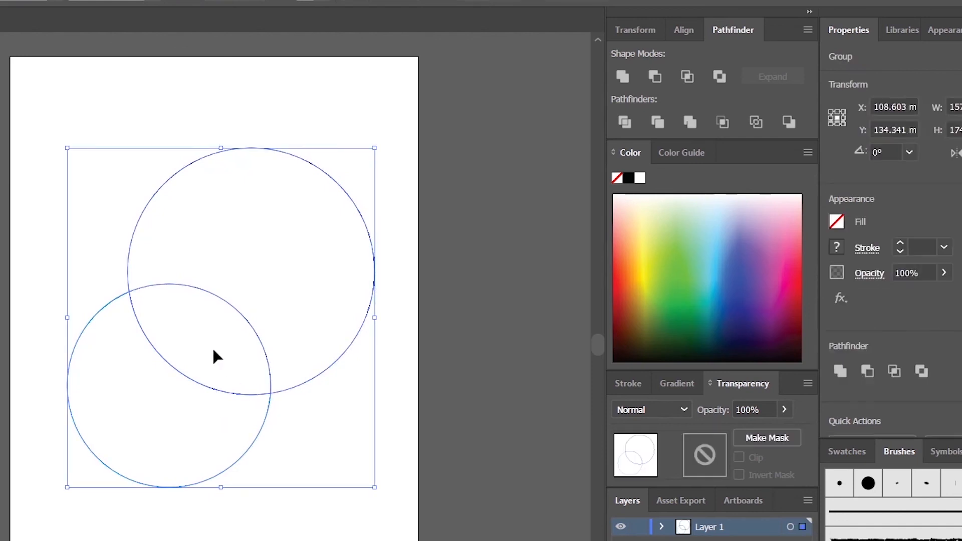
Step: Ungroup the outlined circles and pull the light blue open arc diagonally down to the left, away from the dark blue outline
right_click(191, 375)
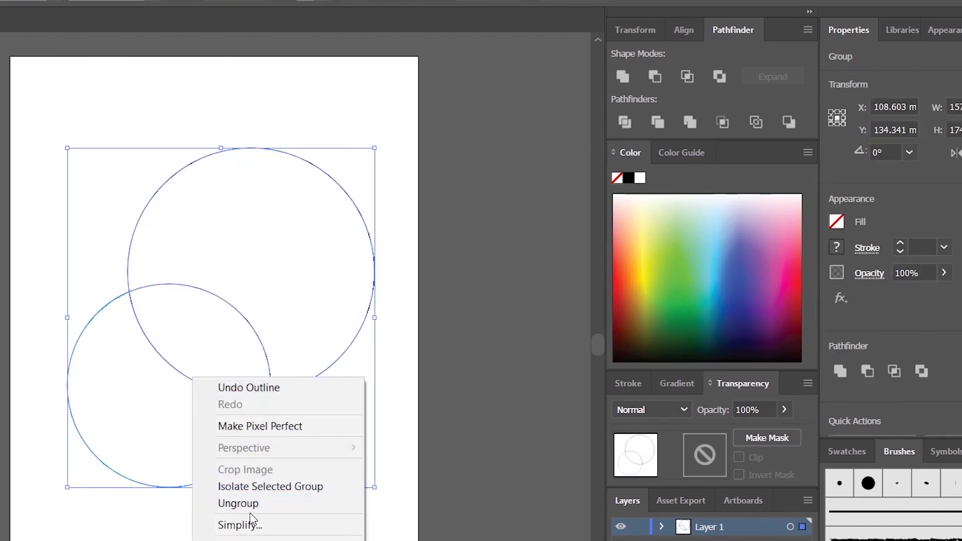
click(238, 504)
click(266, 477)
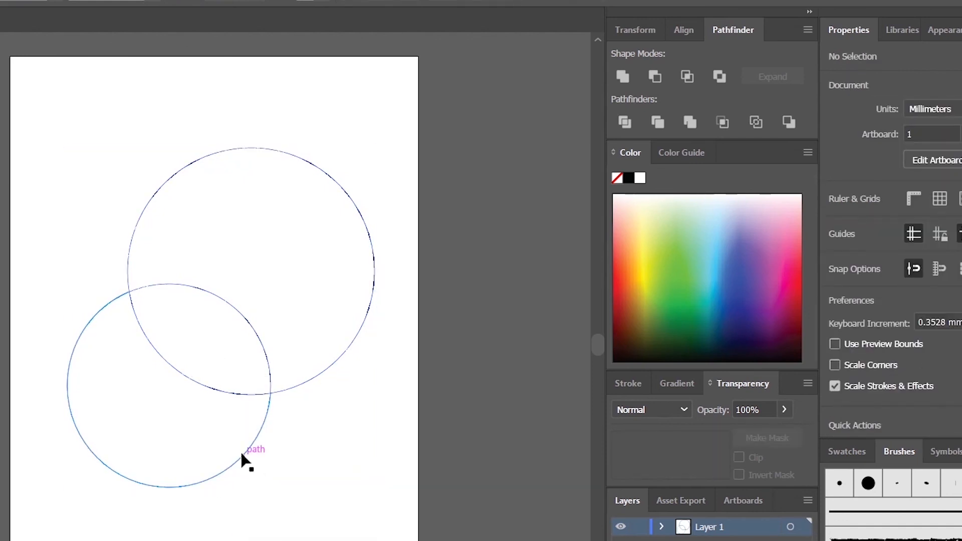
click(218, 476)
drag(217, 474, 206, 523)
click(300, 482)
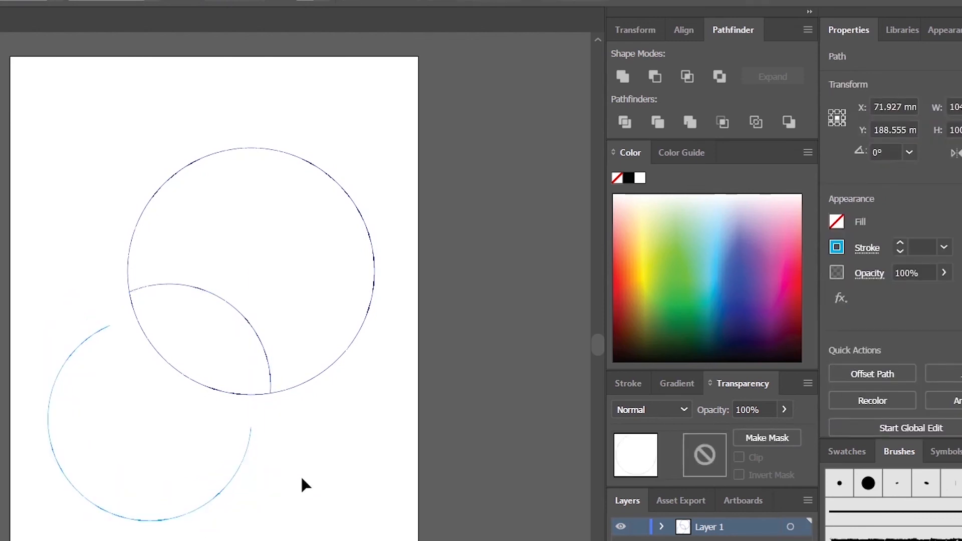
Step: Shift the two inner overlap arcs slightly downward and move the large dark blue arc up to the right, away from them
drag(242, 398, 240, 406)
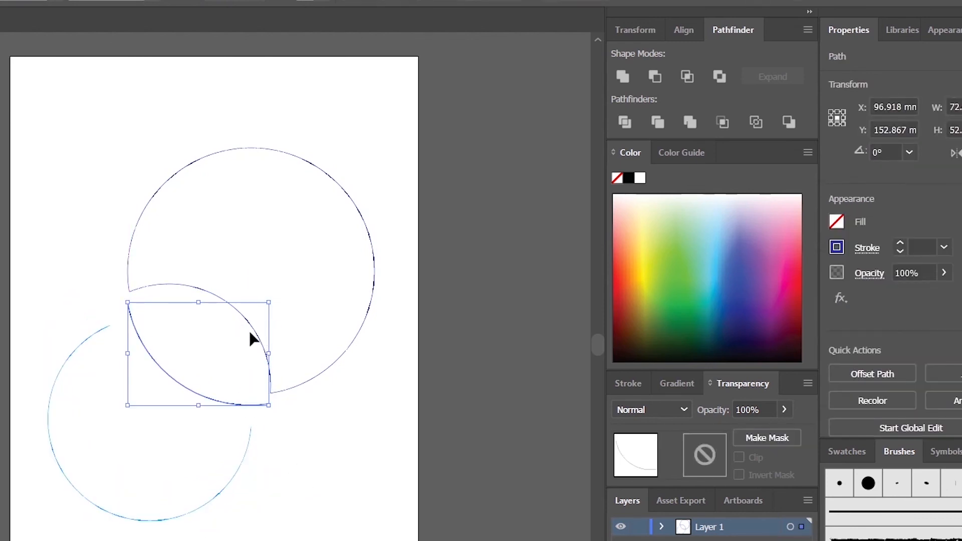
drag(251, 330, 310, 311)
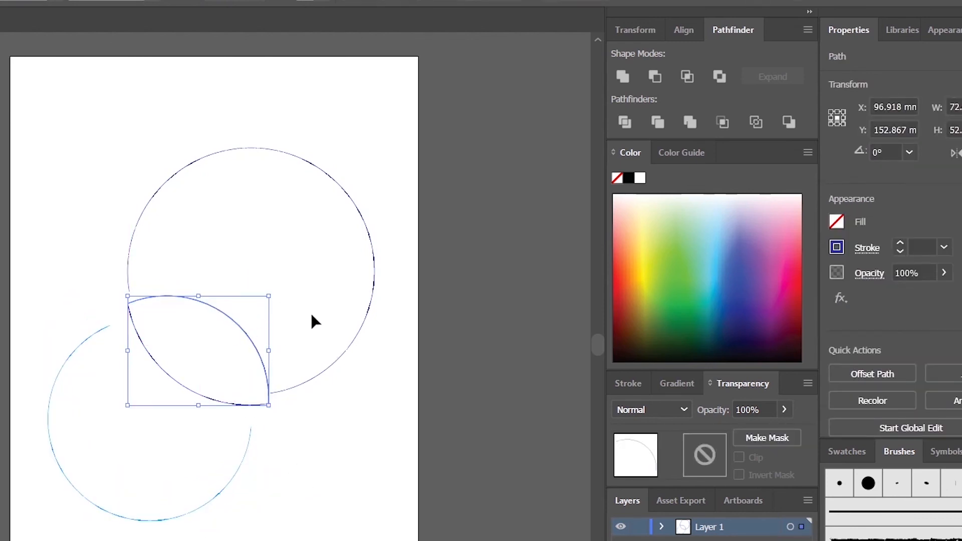
double_click(358, 333)
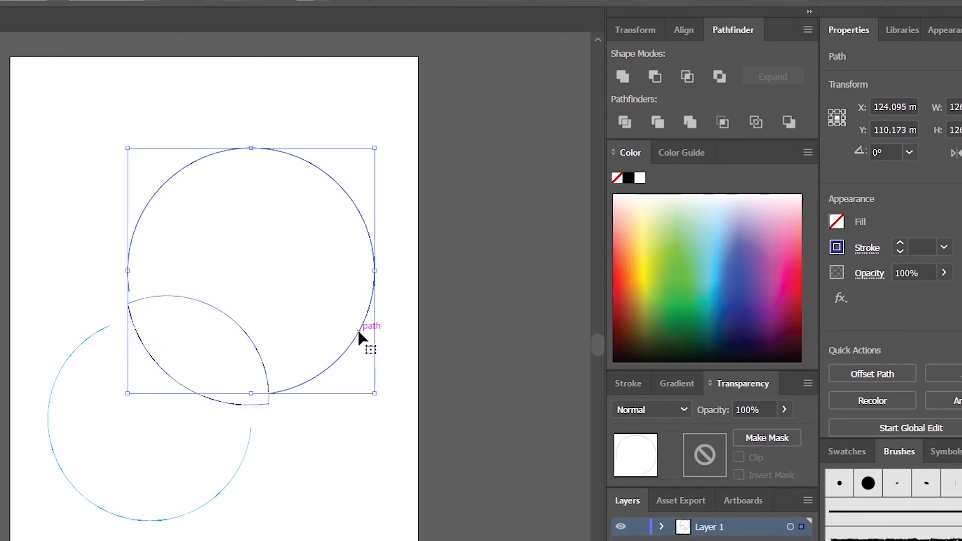
click(260, 517)
drag(347, 357, 372, 328)
click(330, 452)
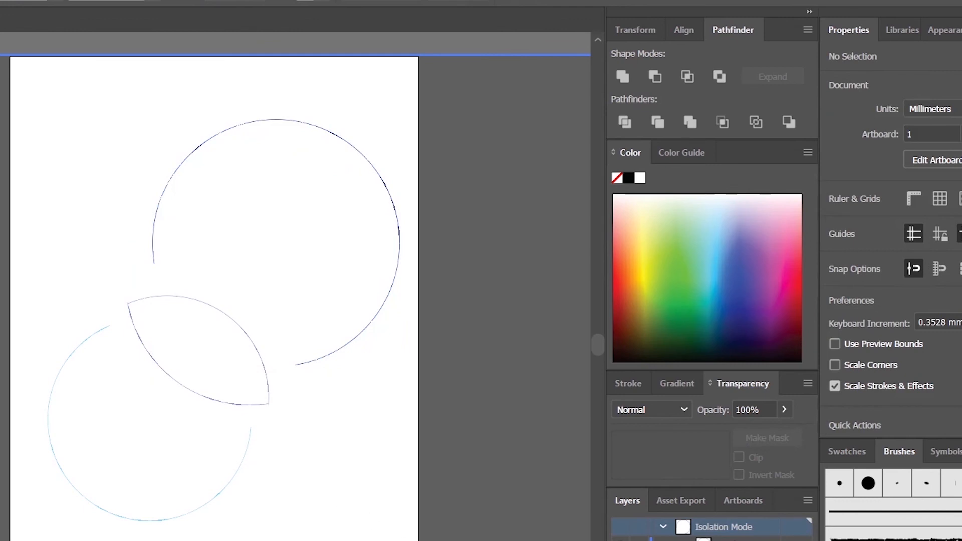
Step: Leave isolation mode and undo the arc moves, the ungrouping and the Outline operation to restore the two filled circles
key(Escape)
key(ctrl+a)
key(ctrl+y)
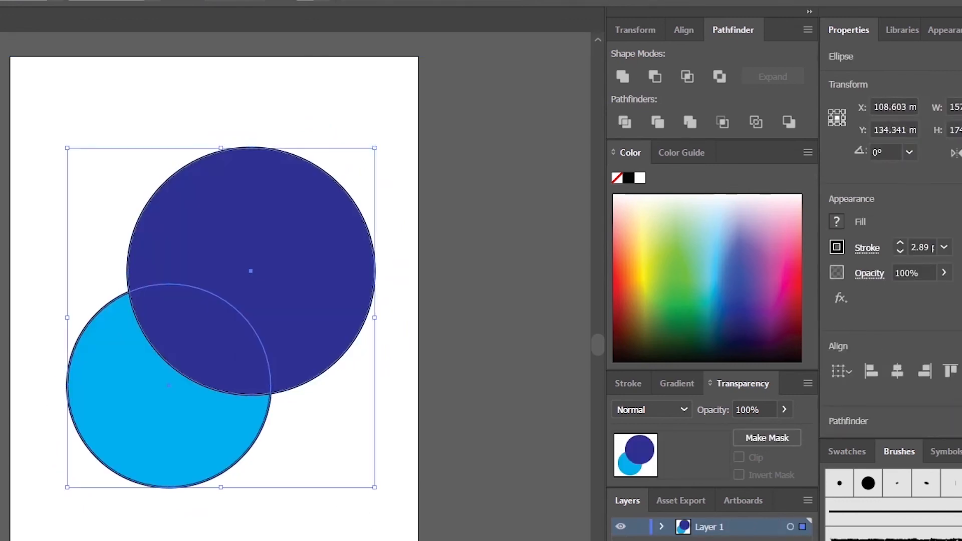
Step: Select both overlapping circles and subtract the light blue one from the dark blue one with the Minus Back pathfinder
click(148, 531)
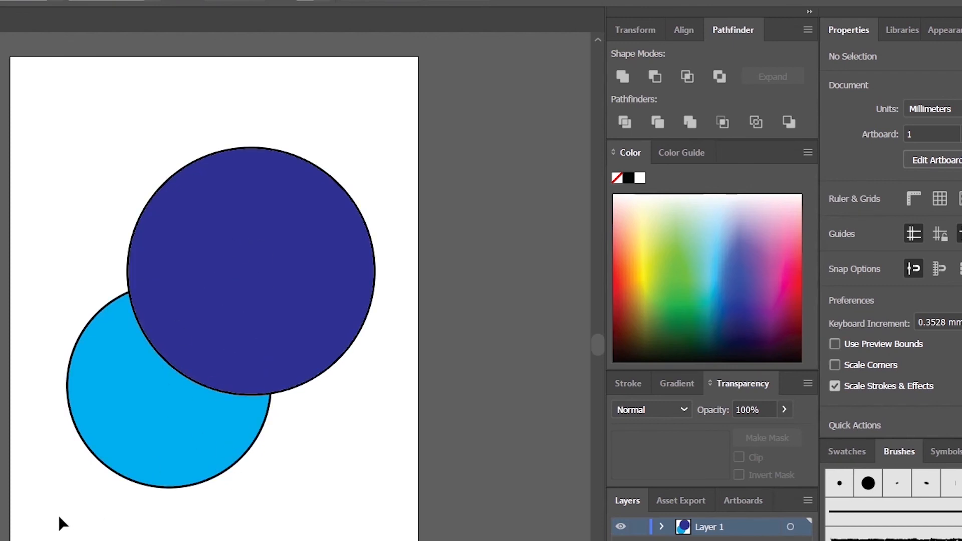
drag(58, 513, 401, 200)
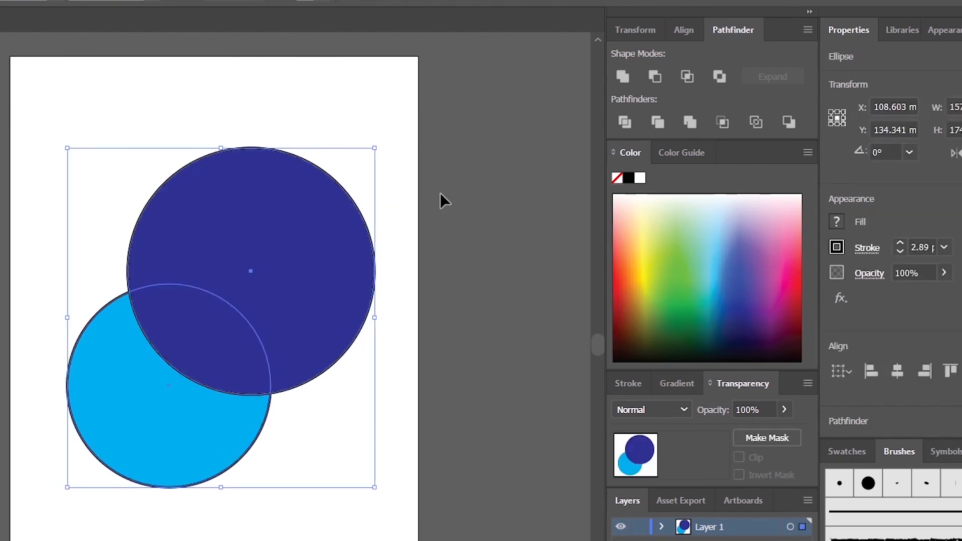
click(795, 122)
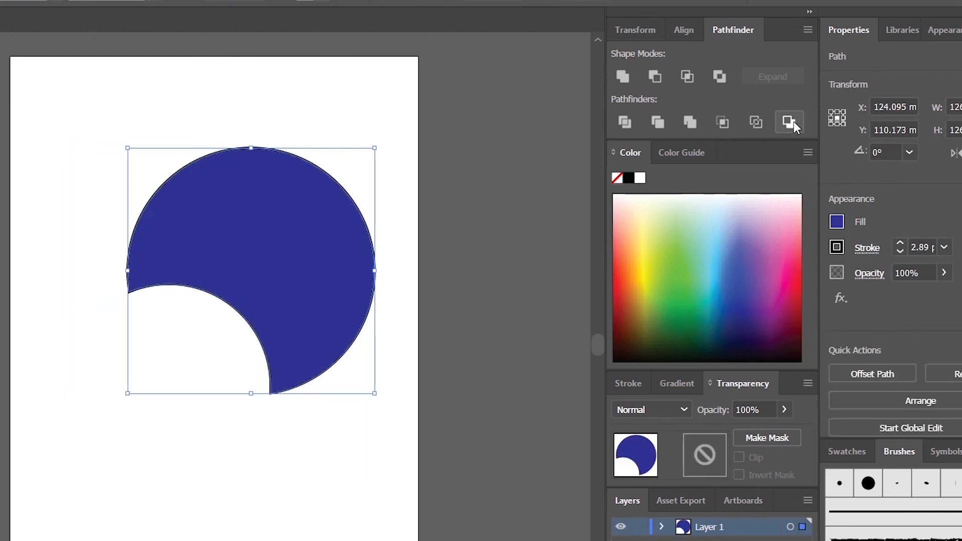
Step: Move the dark blue crescent down to about X 114.7 mm, Y 138.6 mm, rotate it clockwise and deselect it
drag(293, 273, 271, 350)
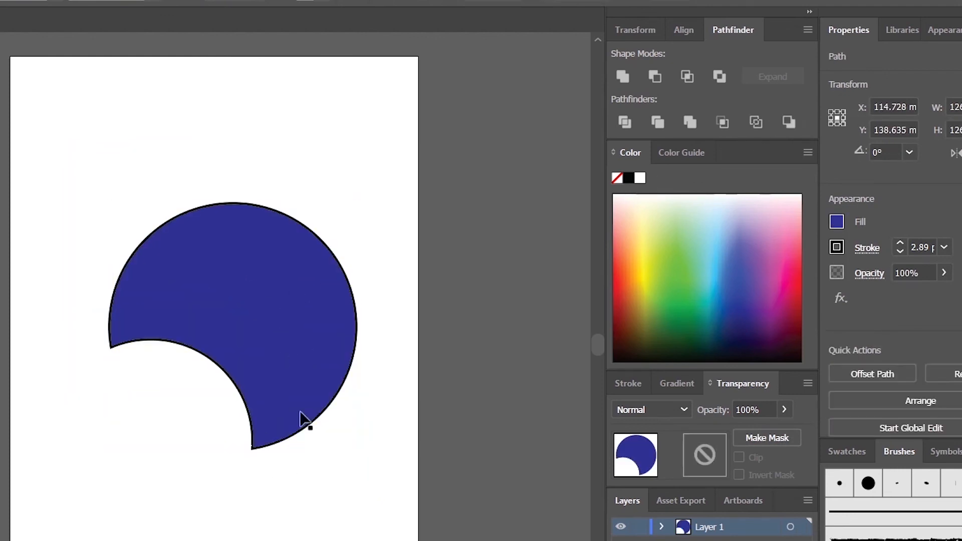
click(351, 295)
click(326, 275)
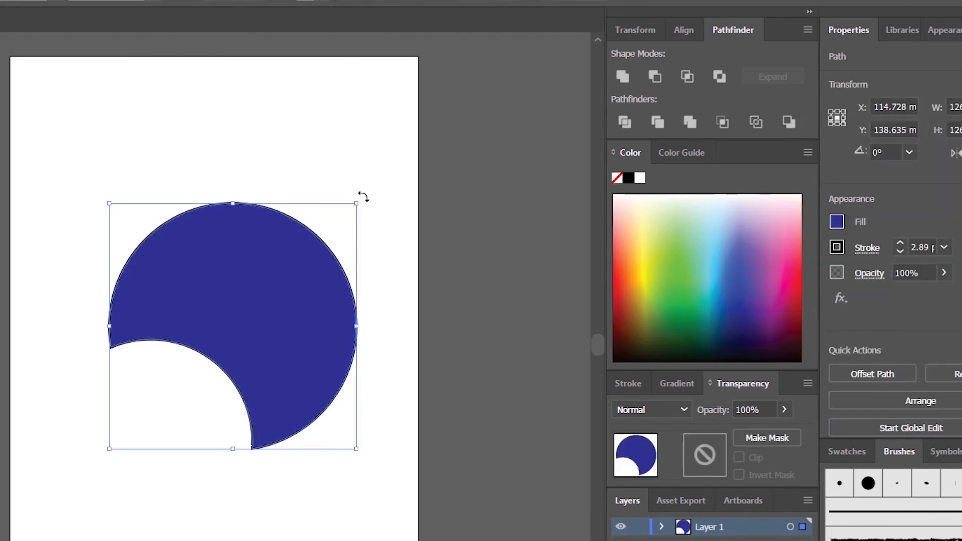
drag(361, 197, 412, 307)
click(349, 530)
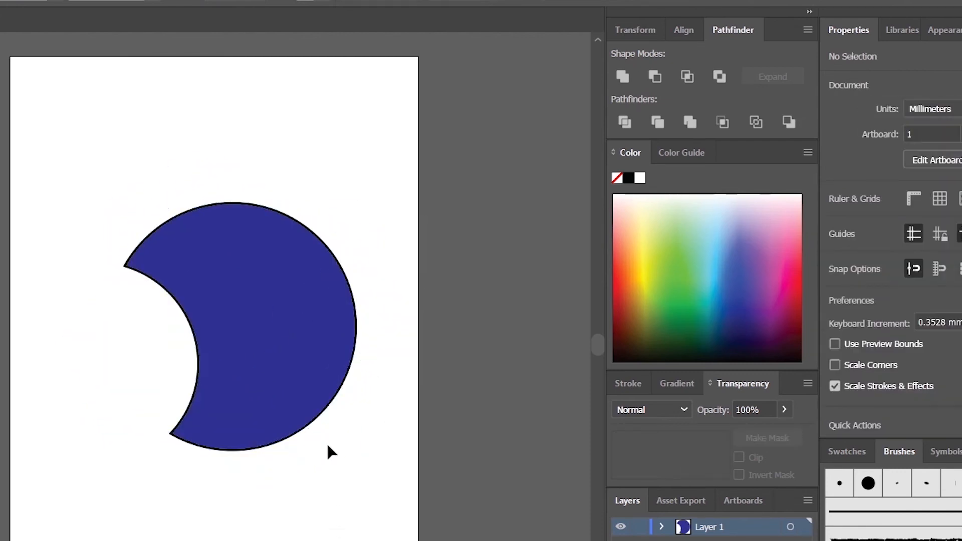